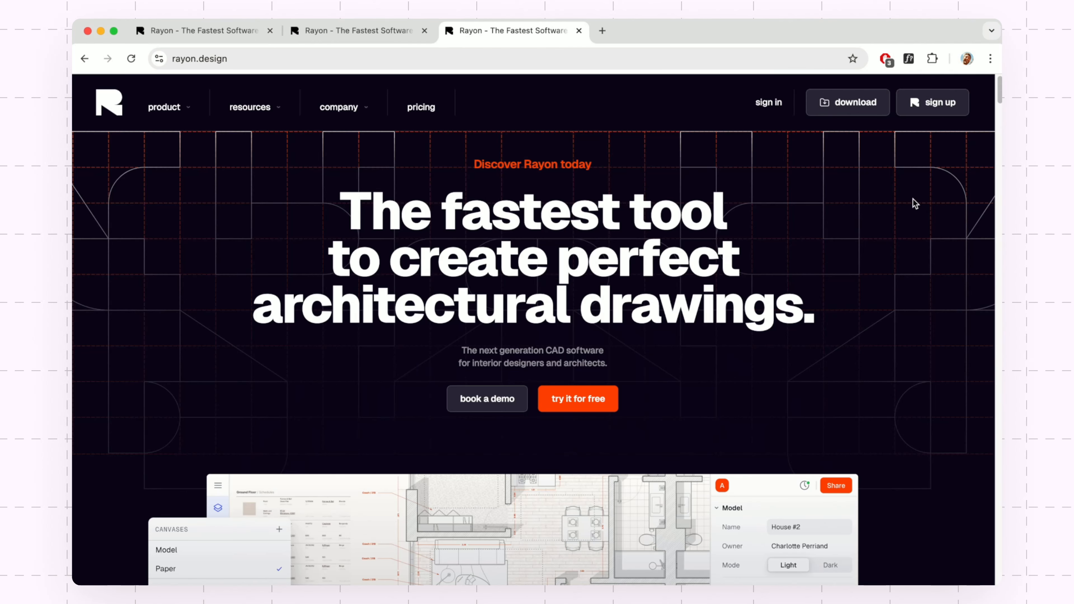
Step: Open the sign-up page and fill in the full name and e-mail address for a free account
left_click(922, 114)
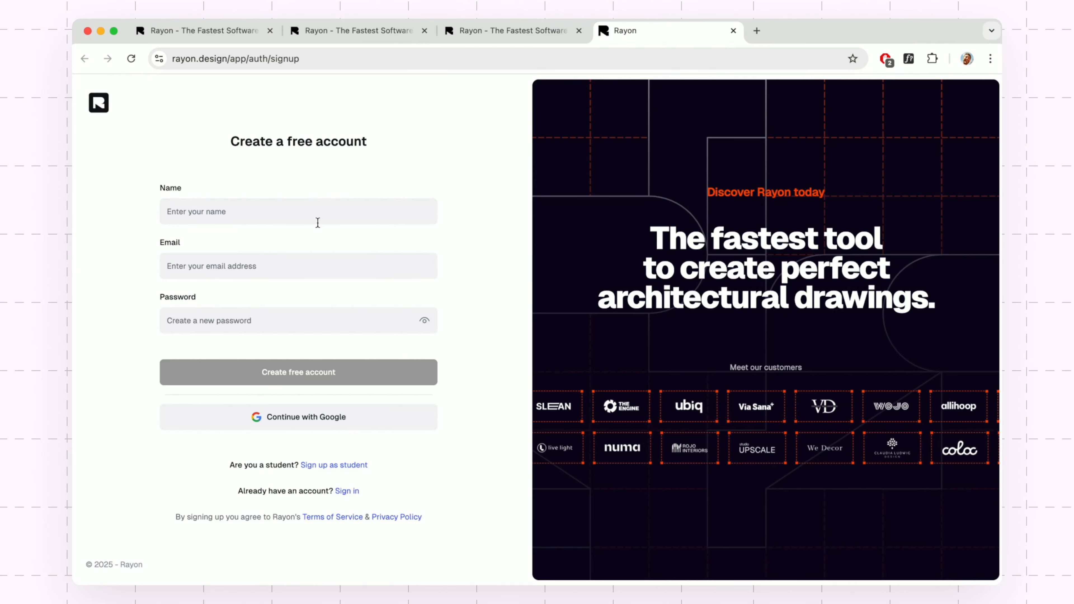
left_click(316, 218)
left_click(295, 248)
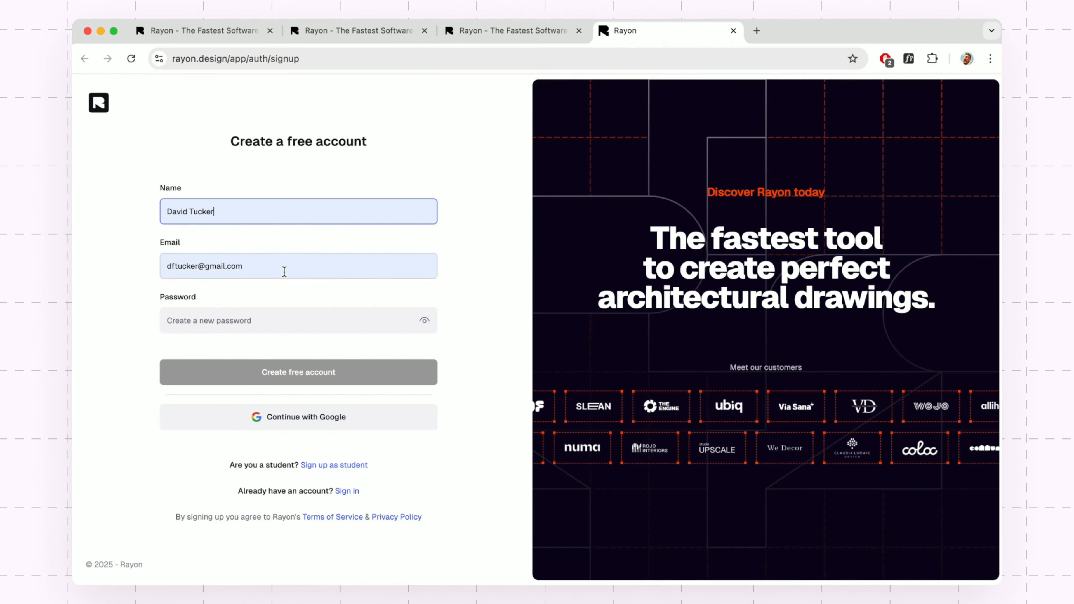
left_click(276, 375)
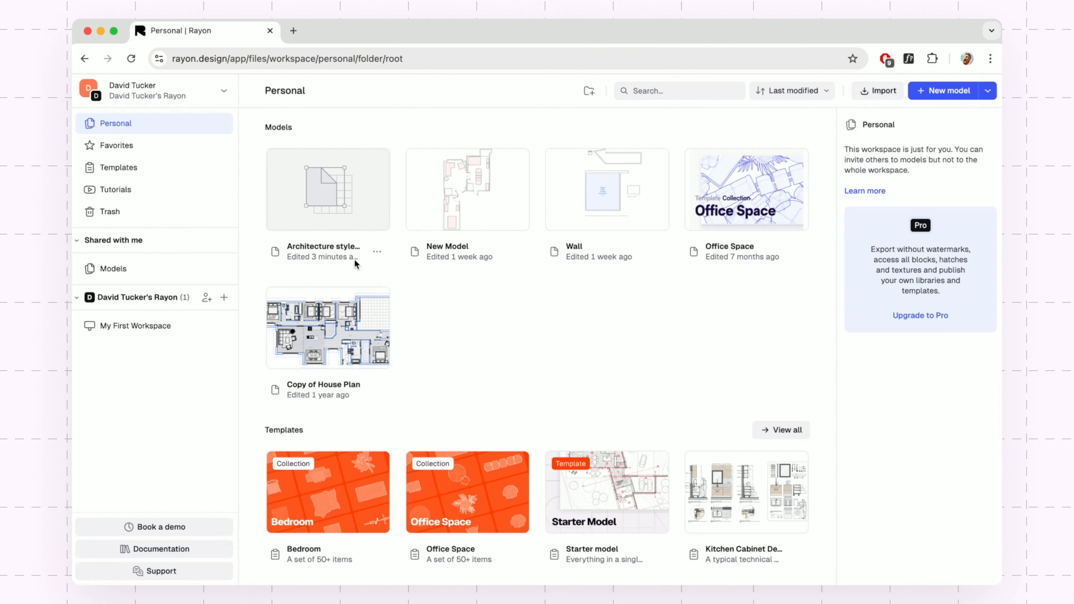
Step: Open the Architecture style project and bring up the side elevation on the Elevations sheet
left_click(186, 171)
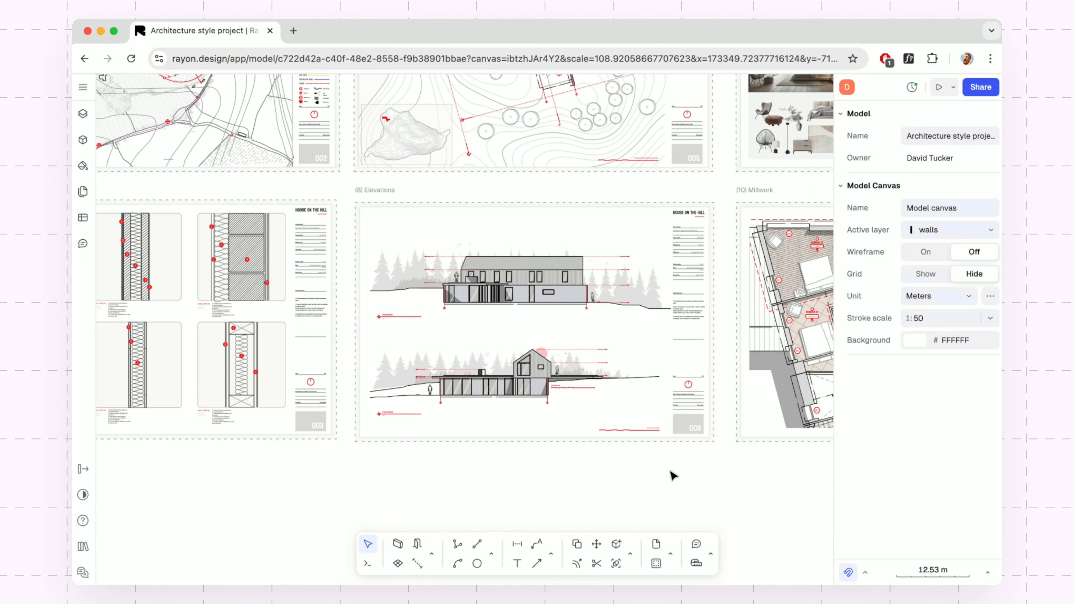
scroll(512, 311, "up", 3)
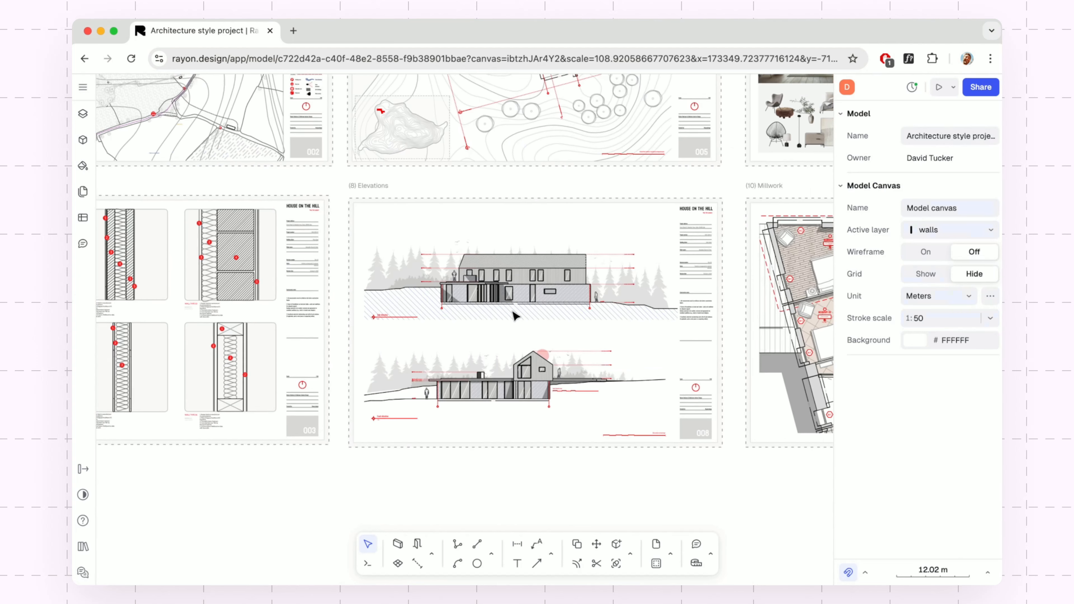
scroll(534, 315, "up", 10)
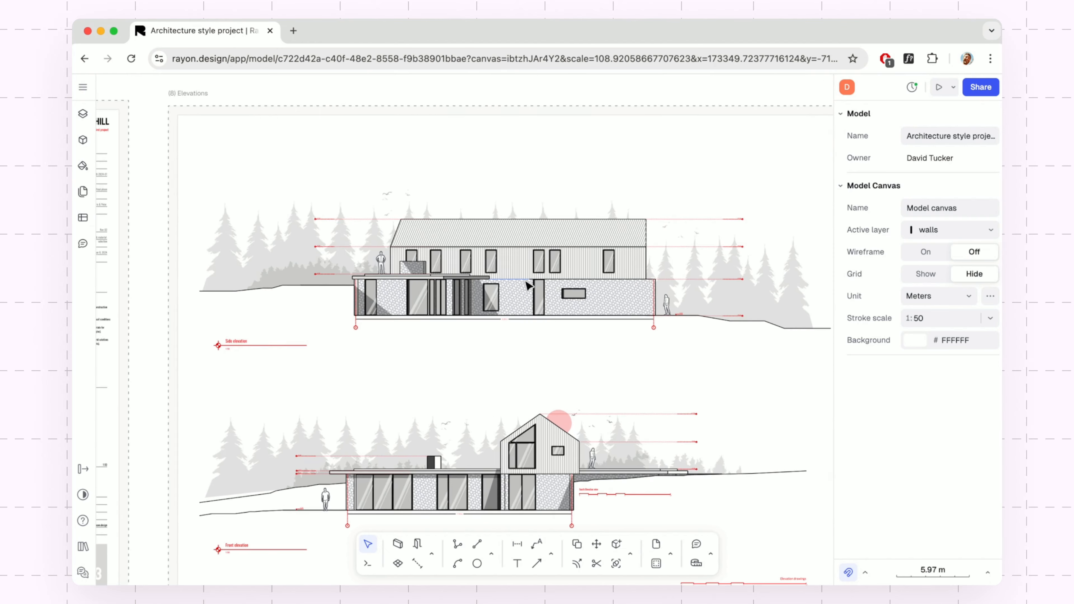
scroll(529, 287, "up", 5)
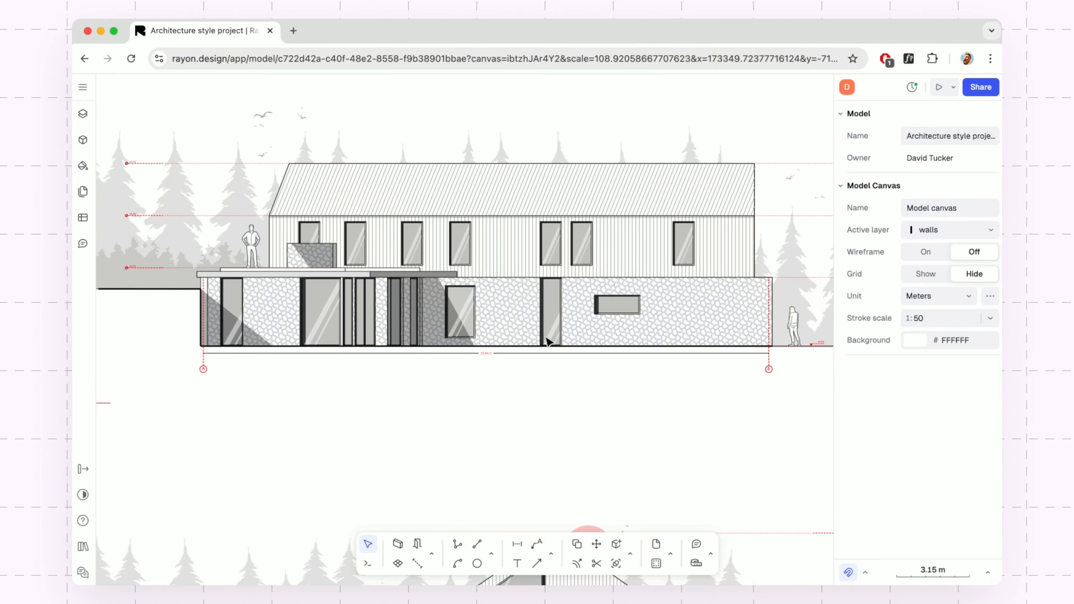
middle_click_drag(576, 391, 573, 427)
Step: Inspect the hatch fills of the side elevation's stone wall, upper-floor cladding and roof by selecting each in turn
left_click(713, 369)
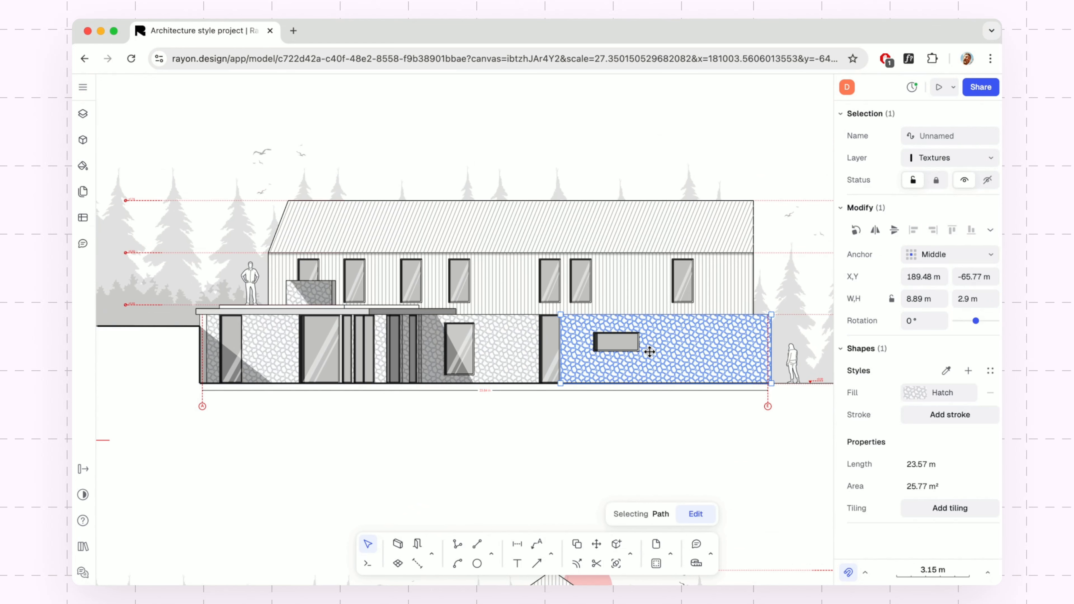
left_click(653, 296)
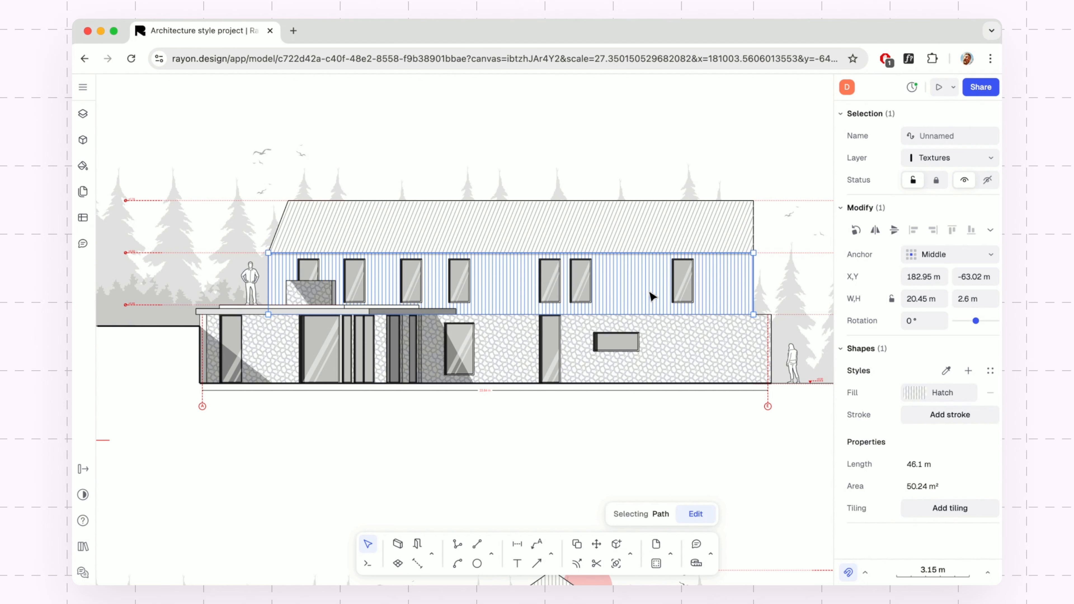
left_click(662, 245)
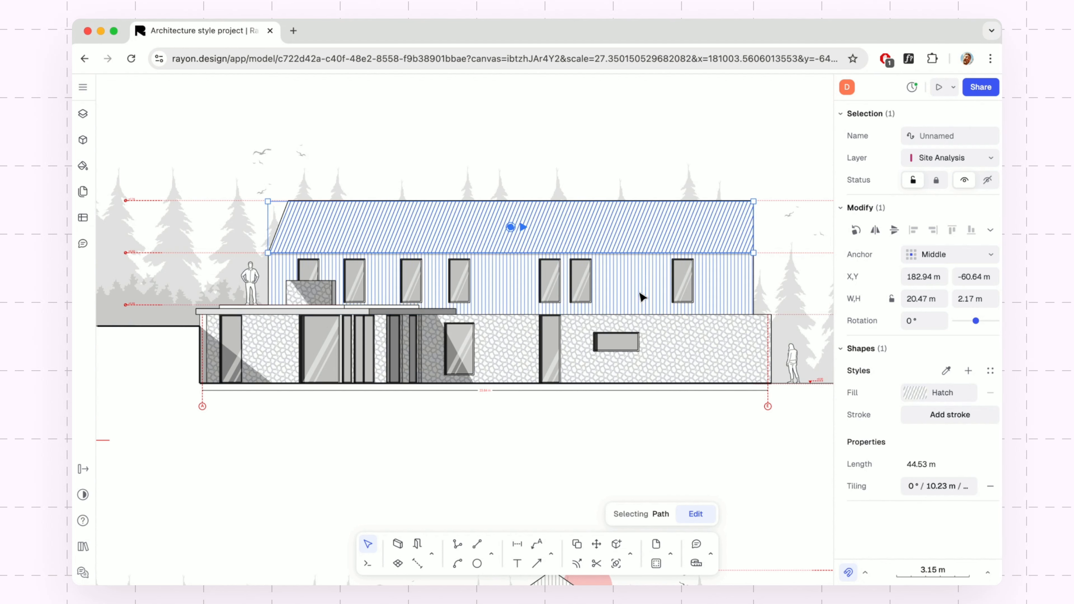
left_click(640, 293)
Step: Examine the fill settings and pattern choice of the roof hatch, leaving them as they are
left_click(661, 235)
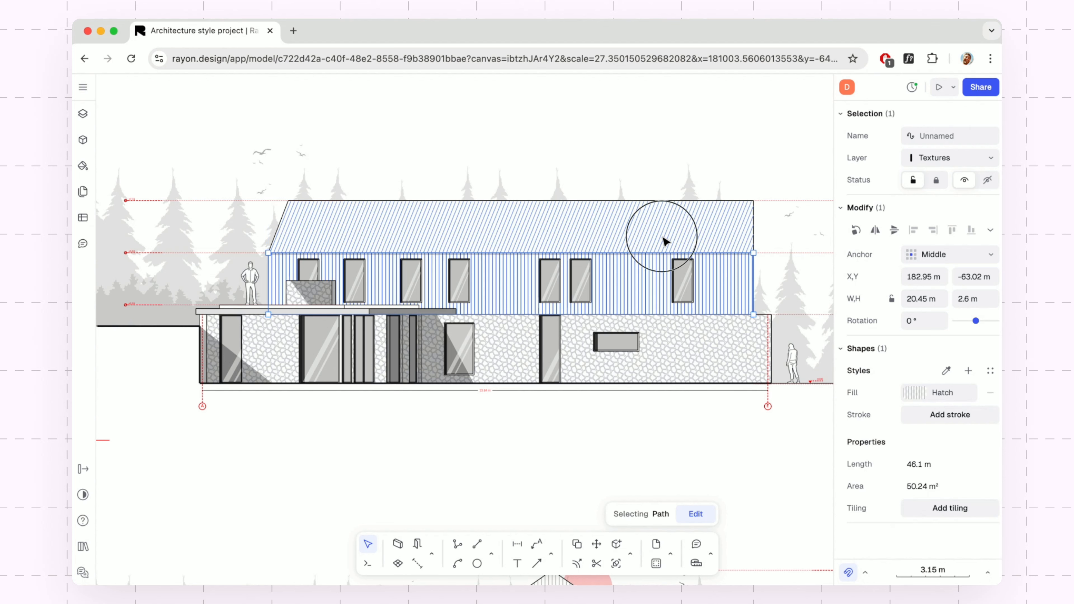
left_click(924, 393)
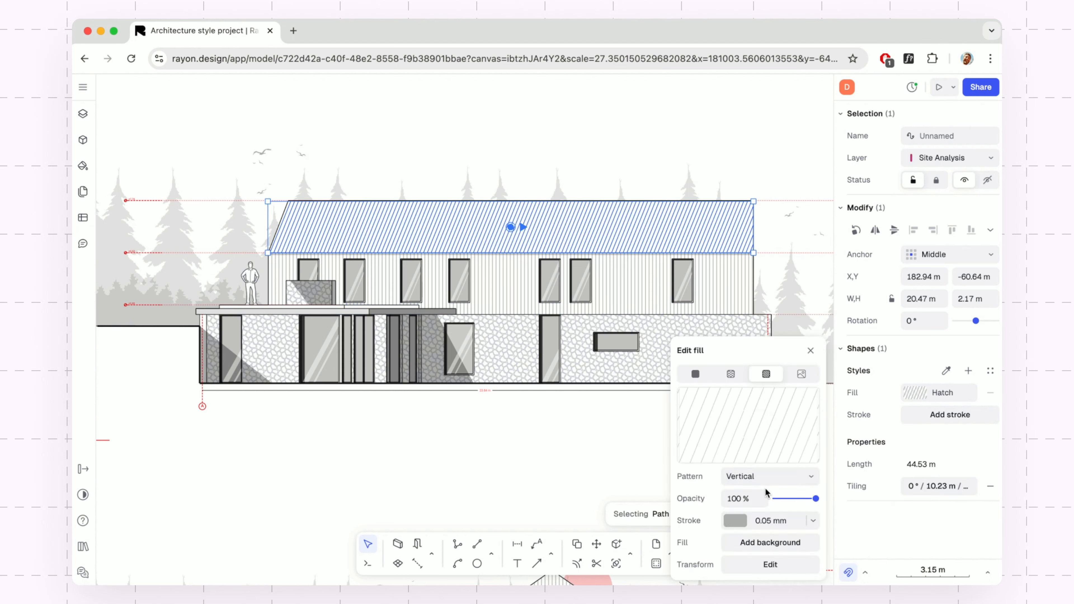
left_click(772, 479)
left_click(779, 476)
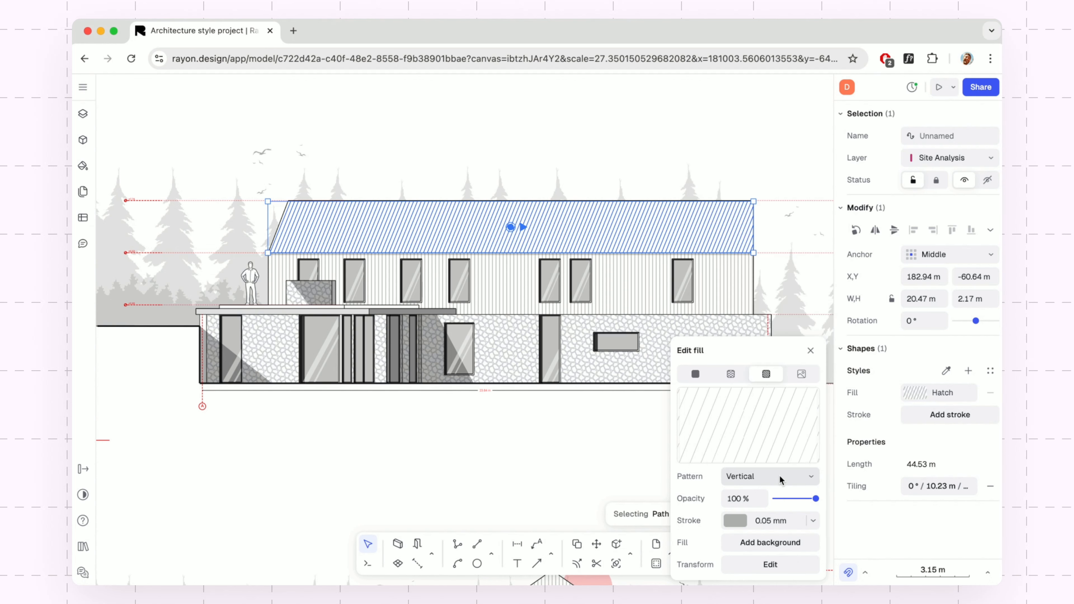
key("Escape")
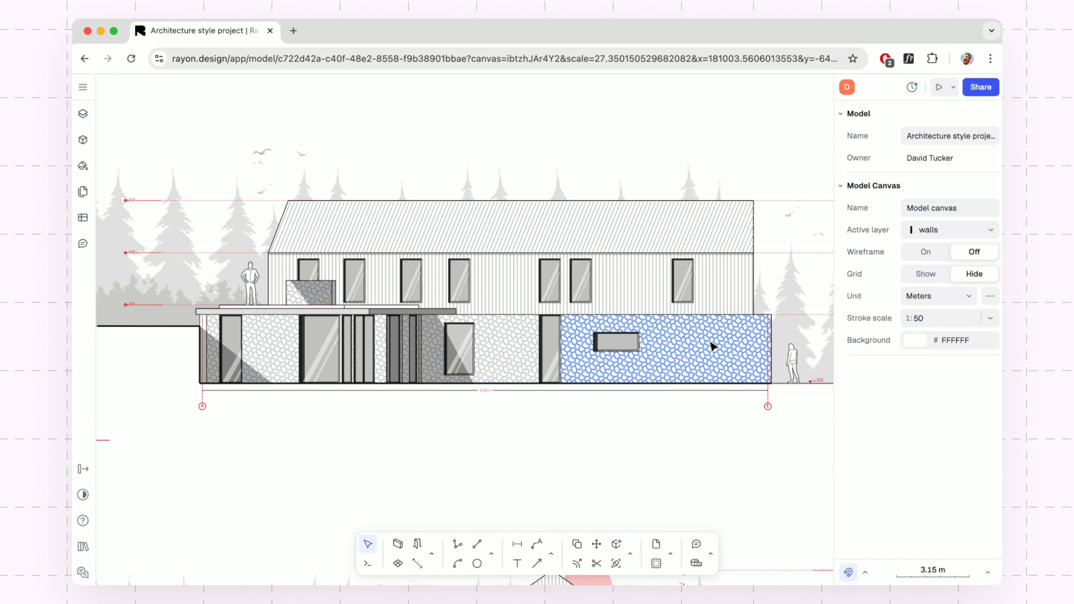
Step: Try the Square 300x300 hatch pattern on the stone wall section with the small horizontal window, and undo it
left_click(711, 344)
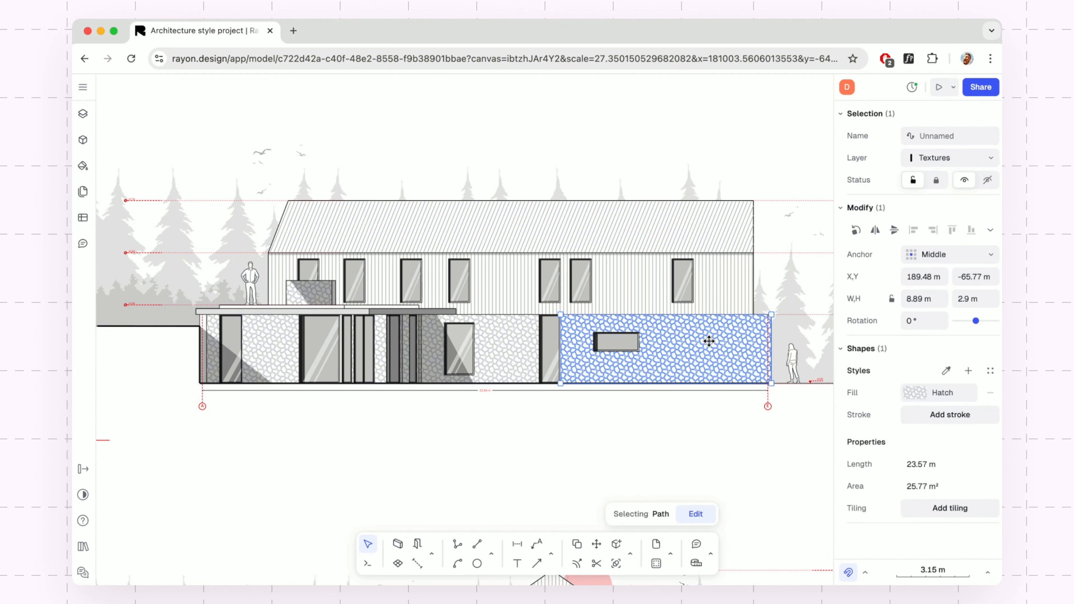
left_click(916, 393)
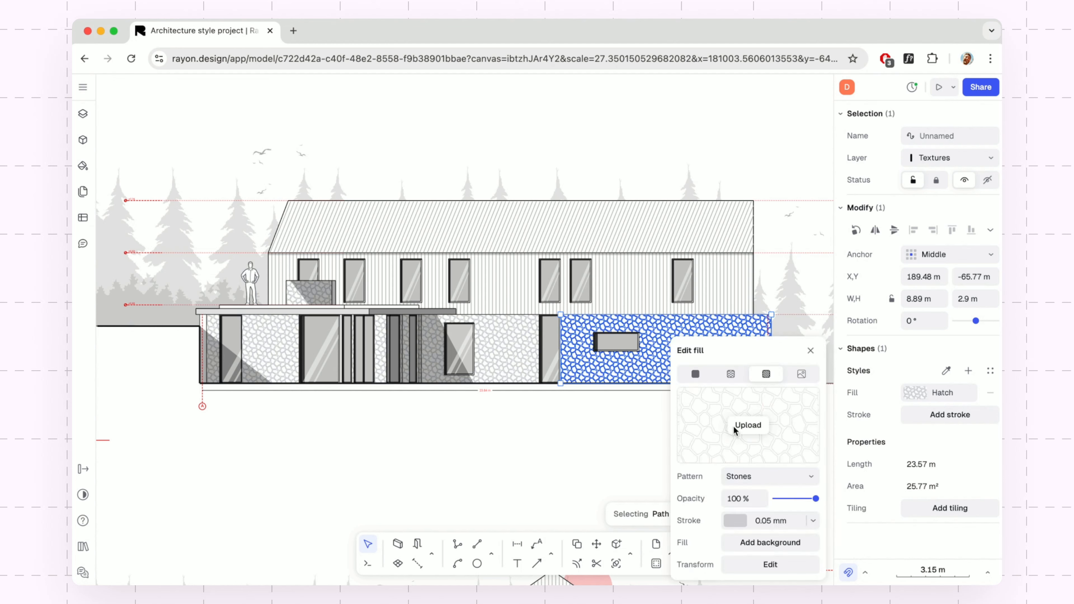
left_click(745, 475)
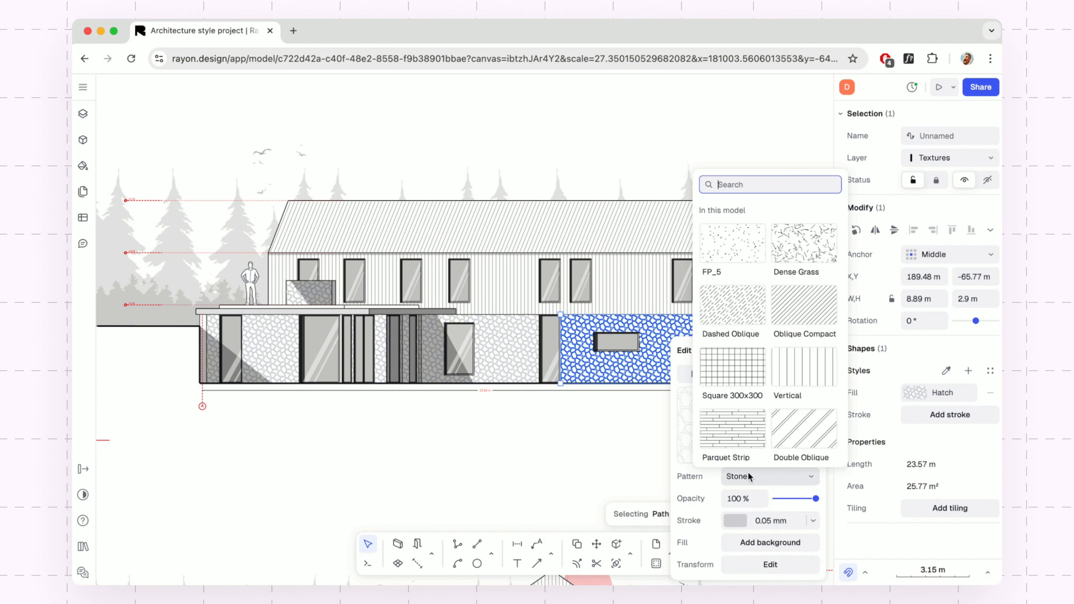
left_click(758, 379)
left_click(758, 380)
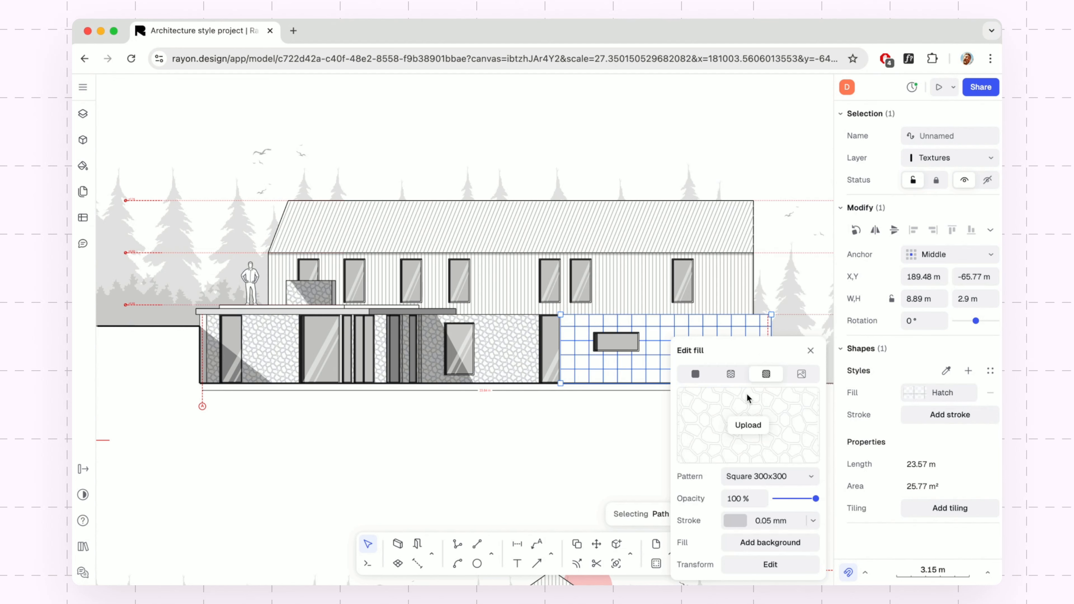
key("super+z")
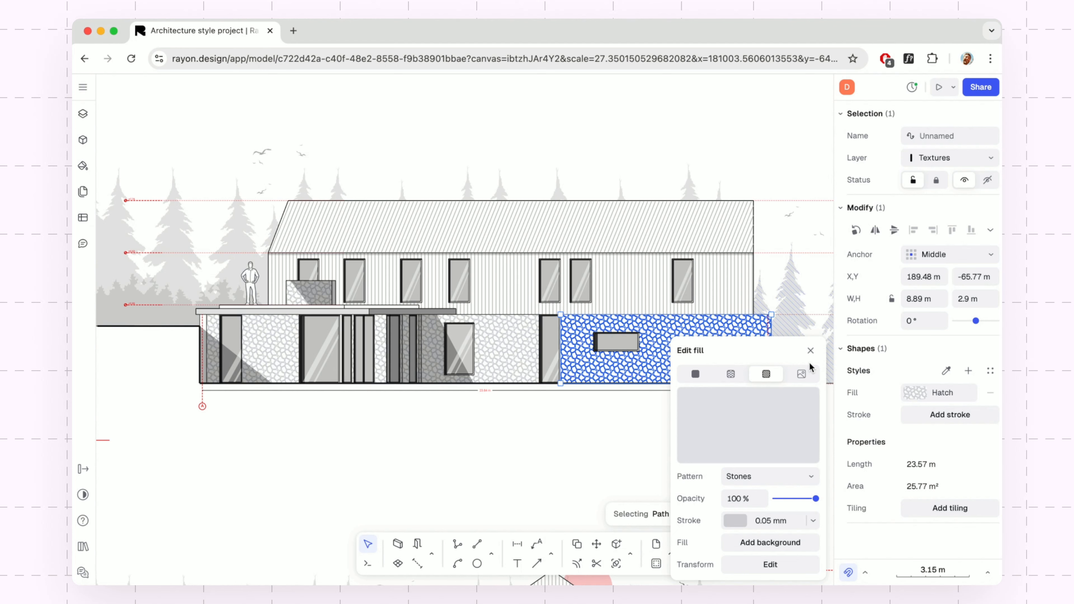
left_click(810, 351)
left_click(670, 443)
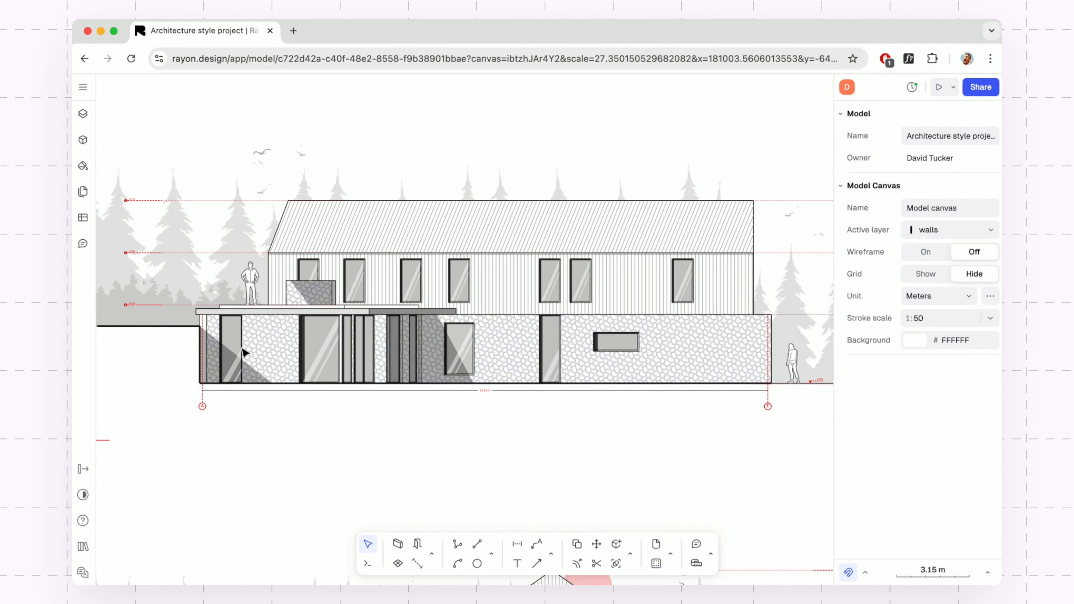
Step: Create a style named Demo from the Stones hatch shared by all ground-floor stone wall sections and the small stone block above the canopy
left_click(653, 358)
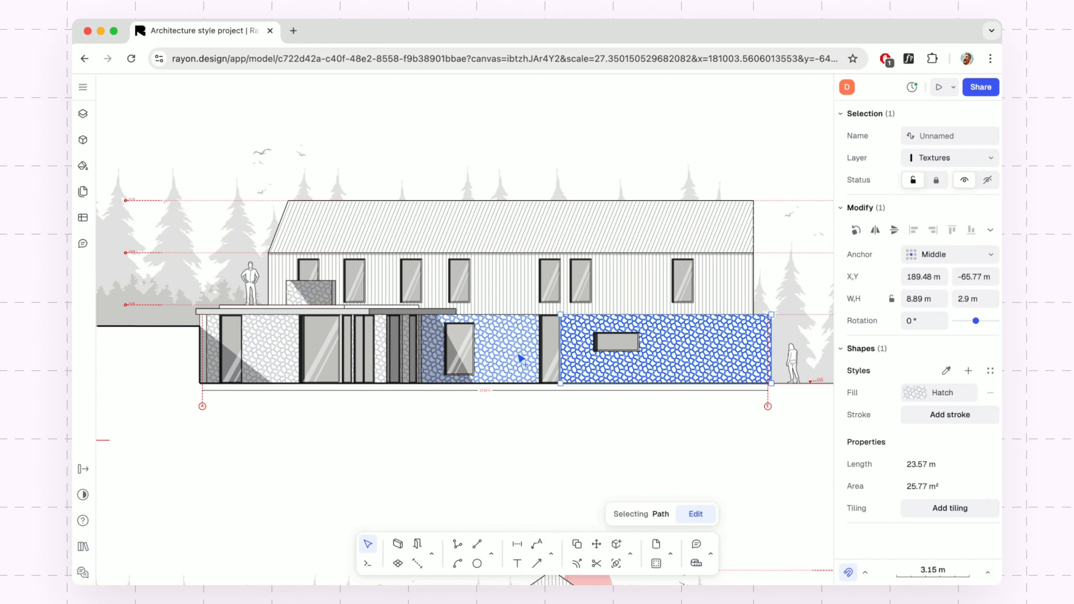
left_click(473, 358, "shift")
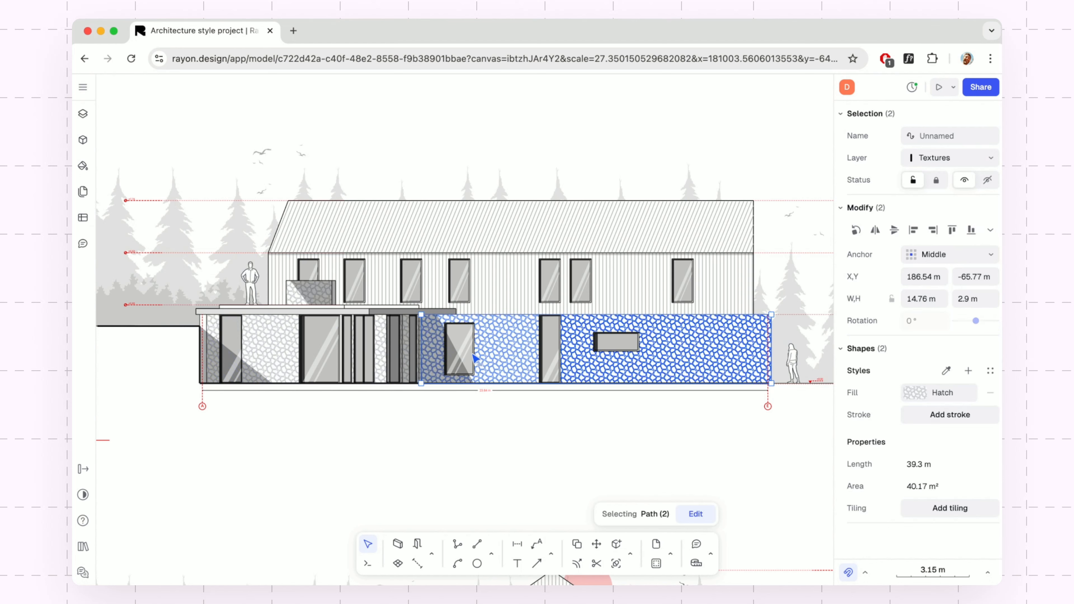
left_click(405, 355, "shift")
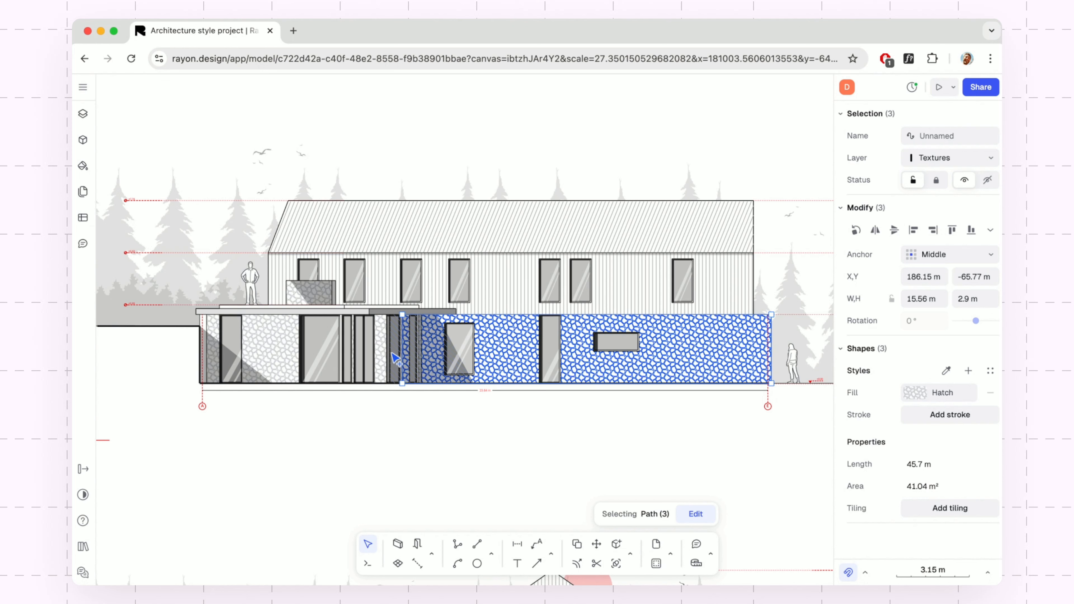
left_click(382, 355, "shift")
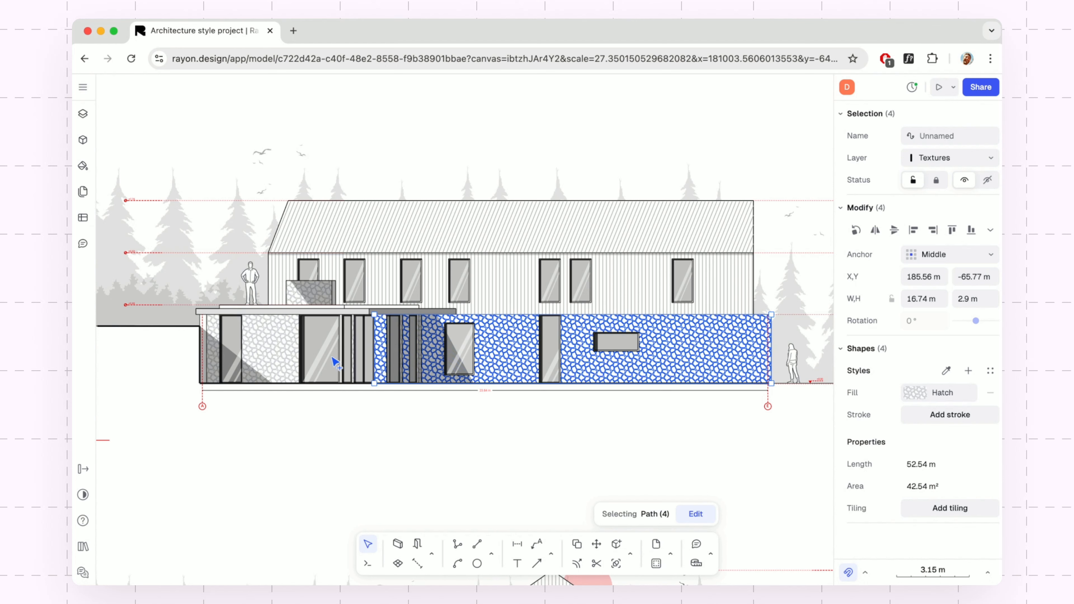
left_click(280, 356, "shift")
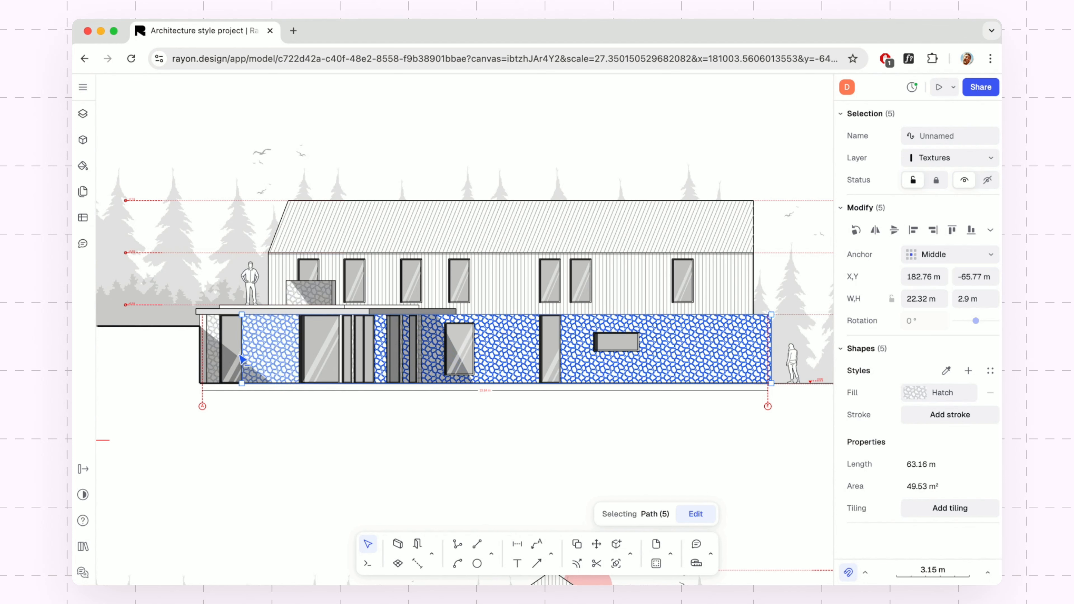
left_click(218, 361, "shift")
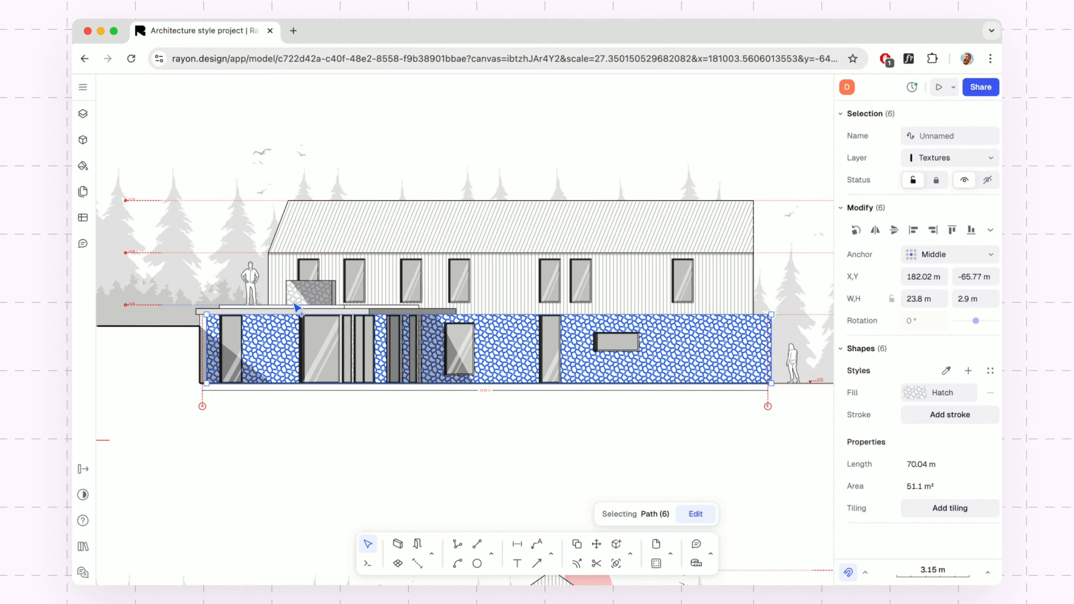
left_click(300, 297, "shift")
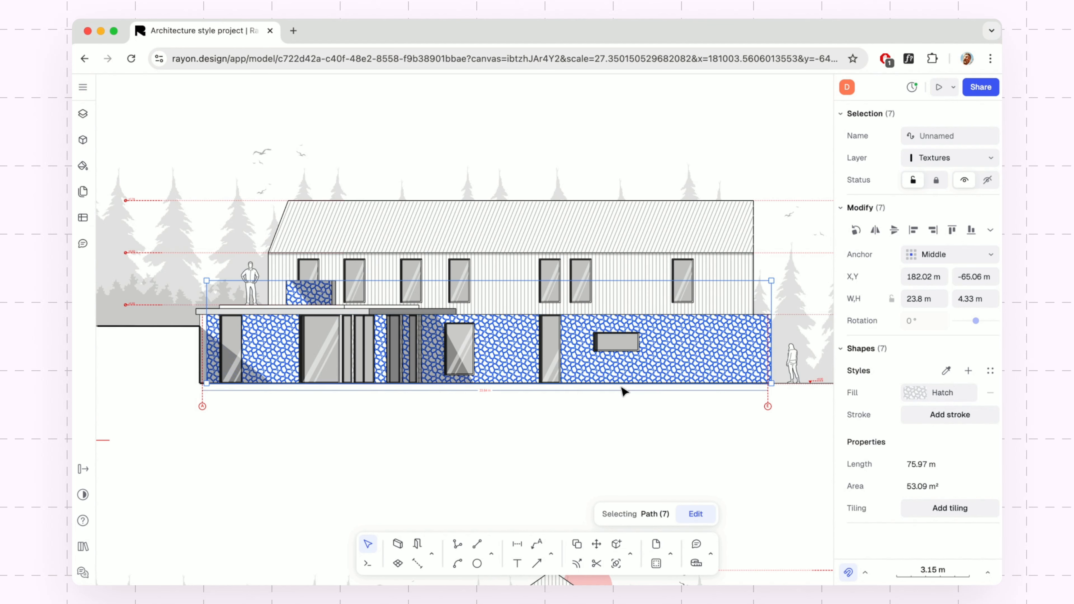
left_click(924, 398)
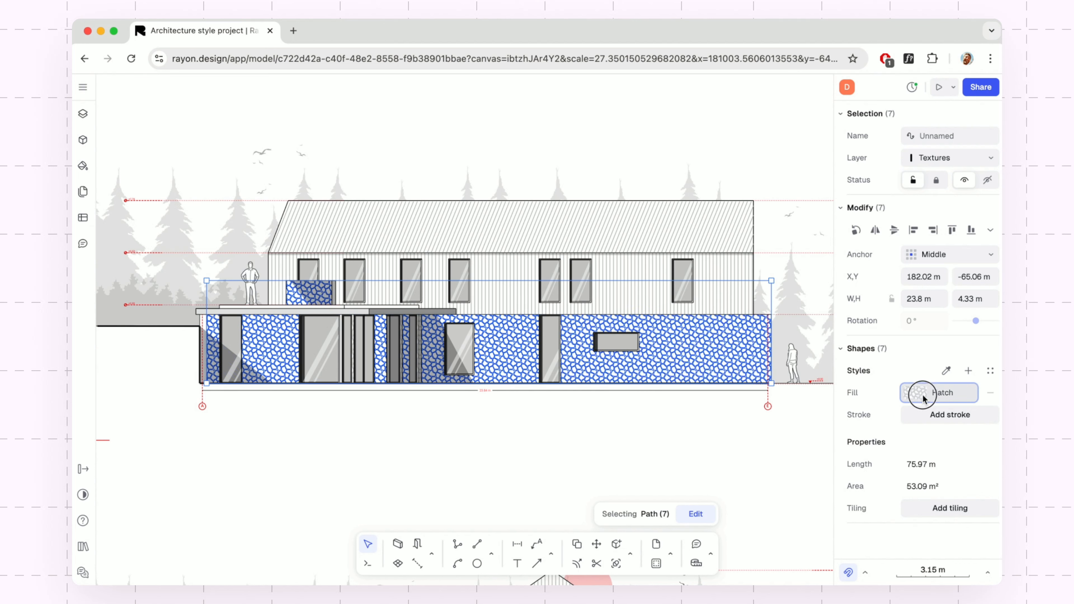
left_click(922, 400)
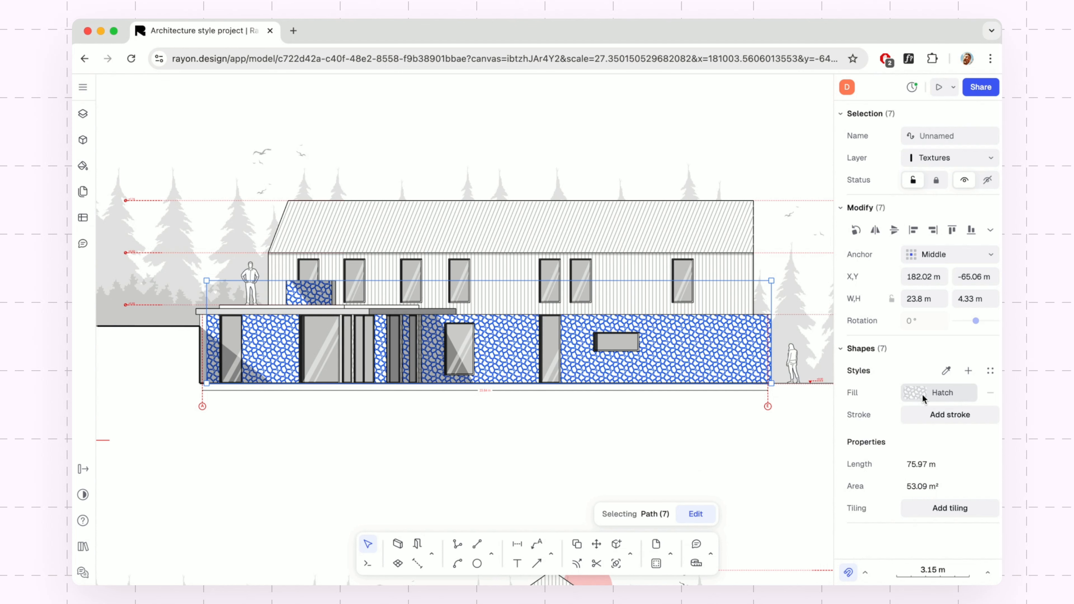
left_click(970, 372)
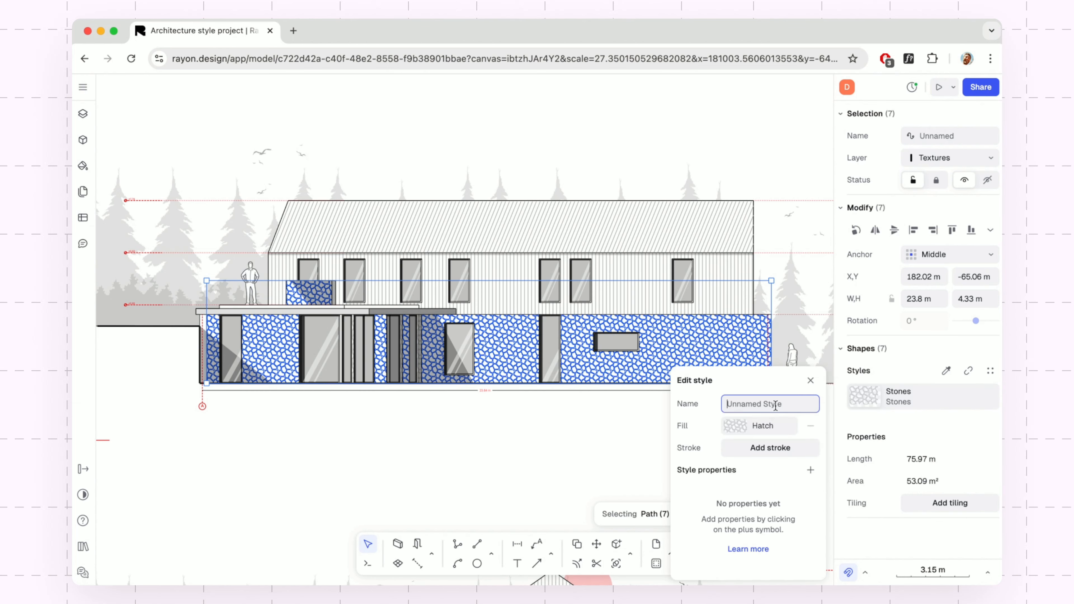
type("Demo")
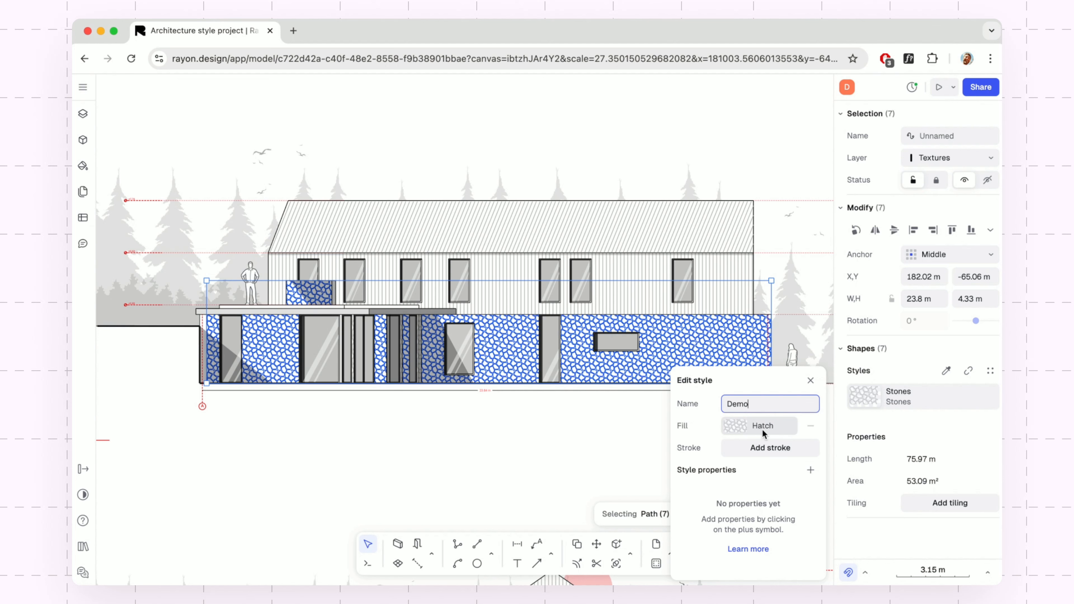
left_click(811, 380)
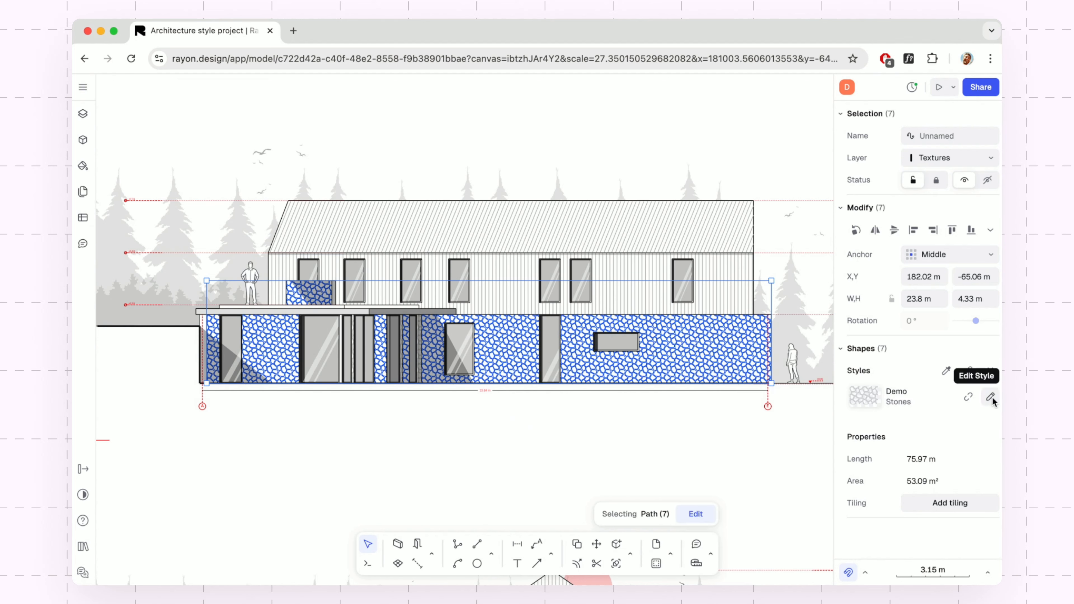
Step: Apply the Demo style from the recent styles to the selected stone shapes and clear the selection
left_click(991, 373)
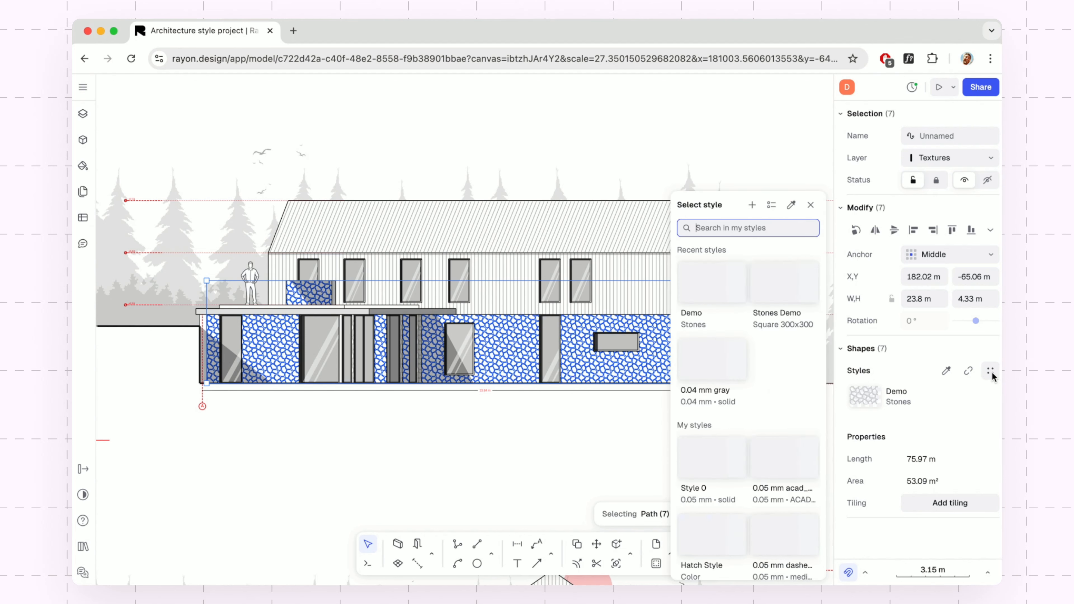
left_click(724, 285)
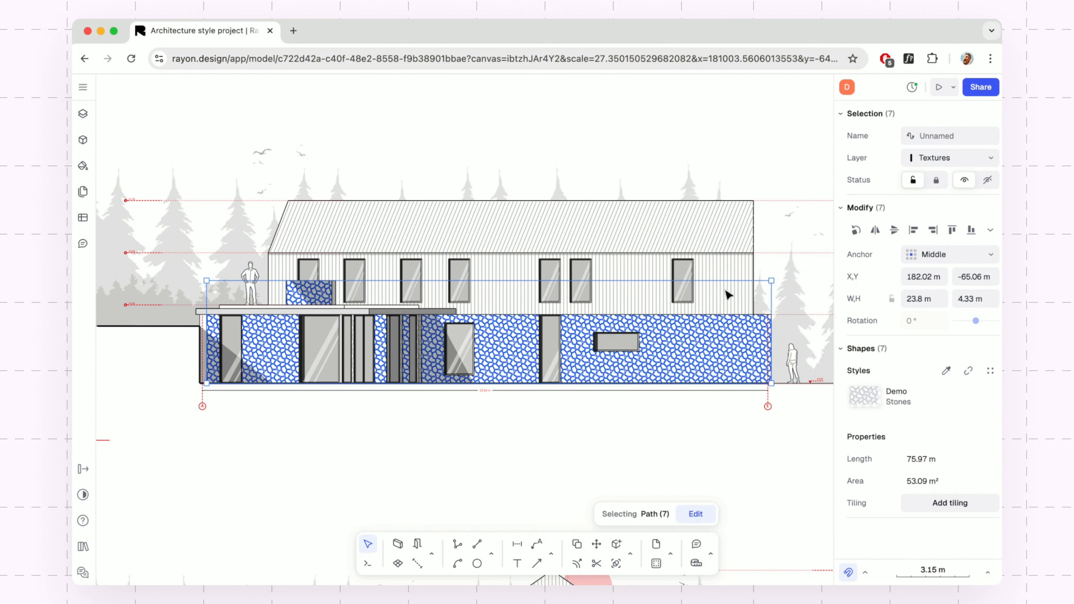
left_click(695, 431)
left_click(705, 456)
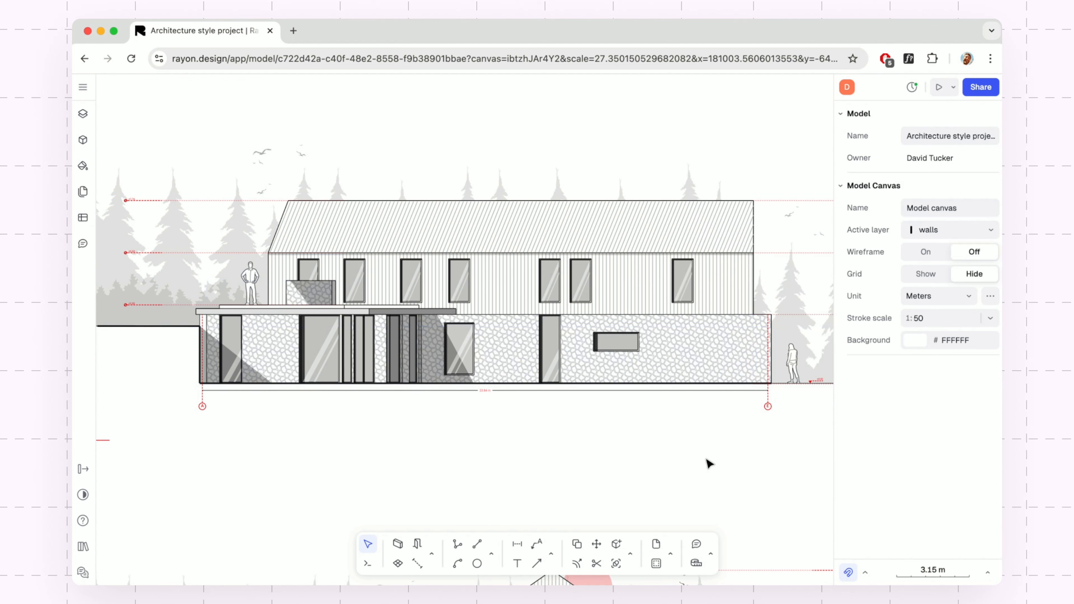
Step: Change the Demo style's hatch pattern to Square 300x300 from the stone wall section with the small horizontal window
left_click(710, 360)
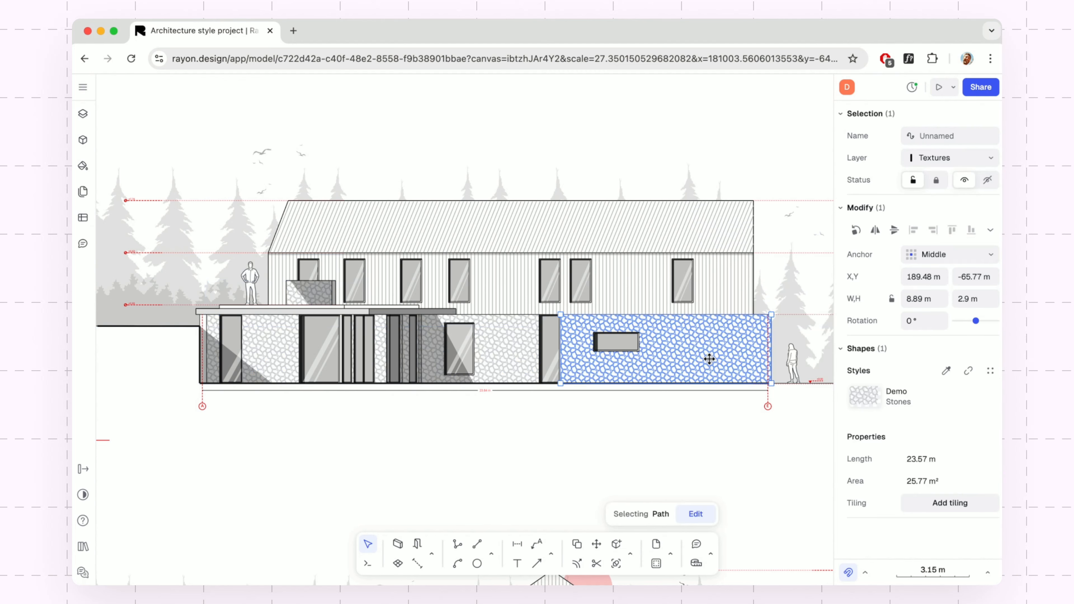
left_click(874, 399)
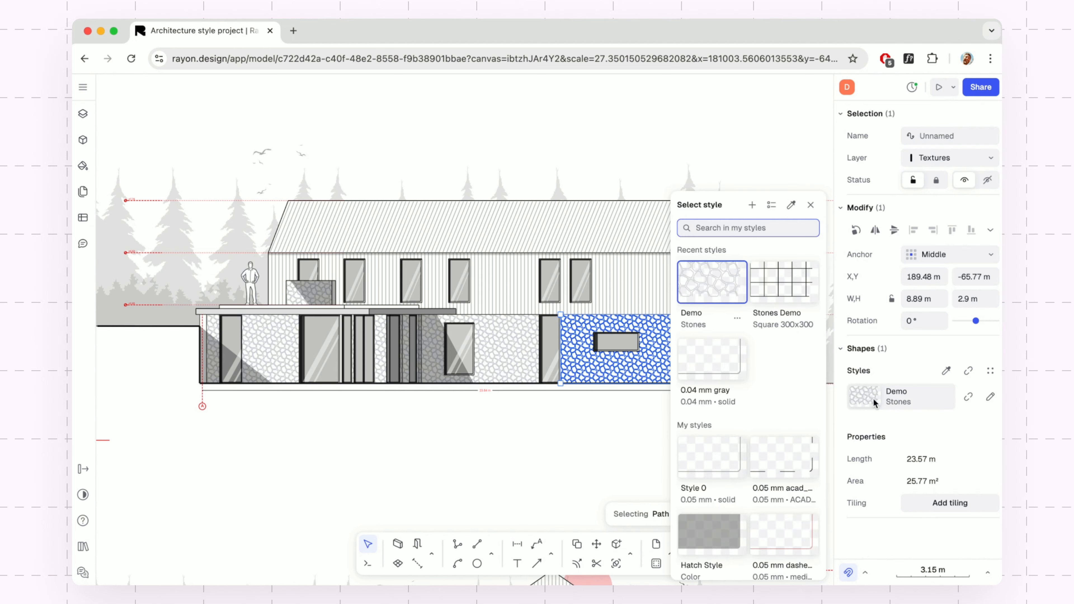
left_click(873, 399)
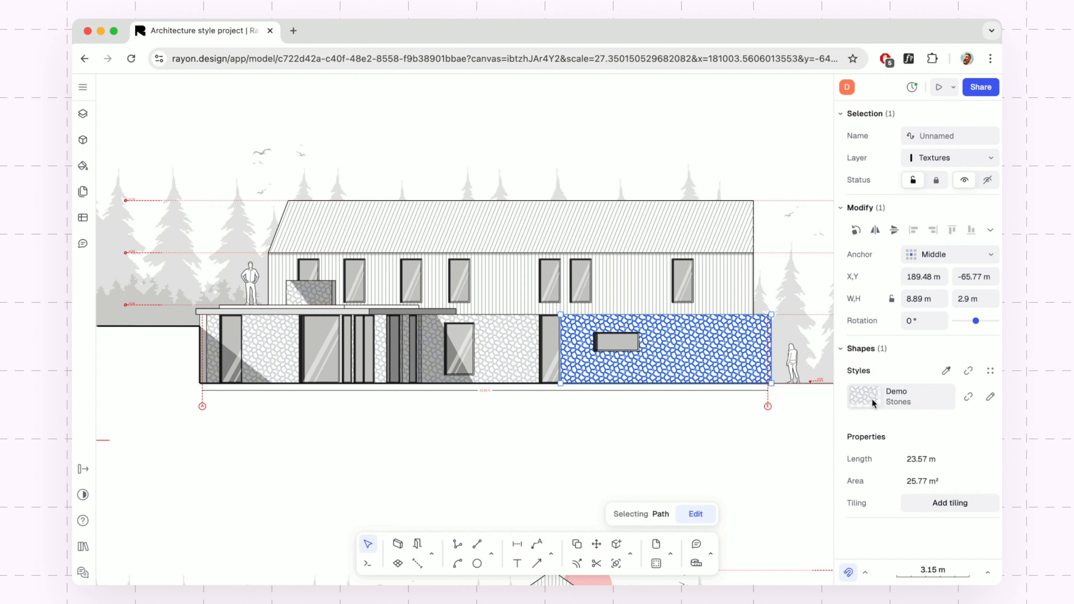
left_click(991, 397)
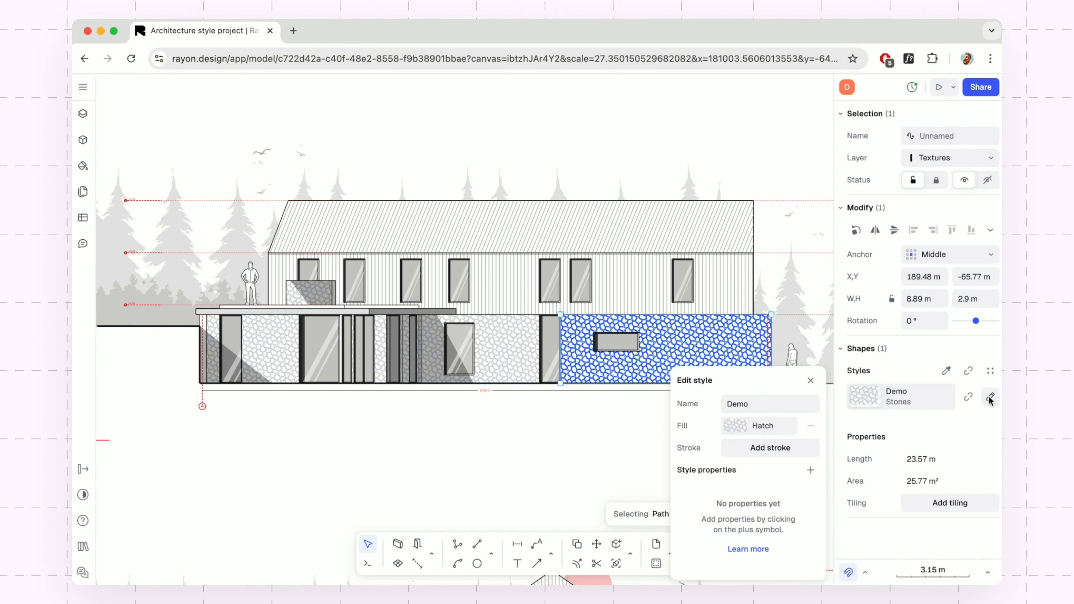
left_click(741, 426)
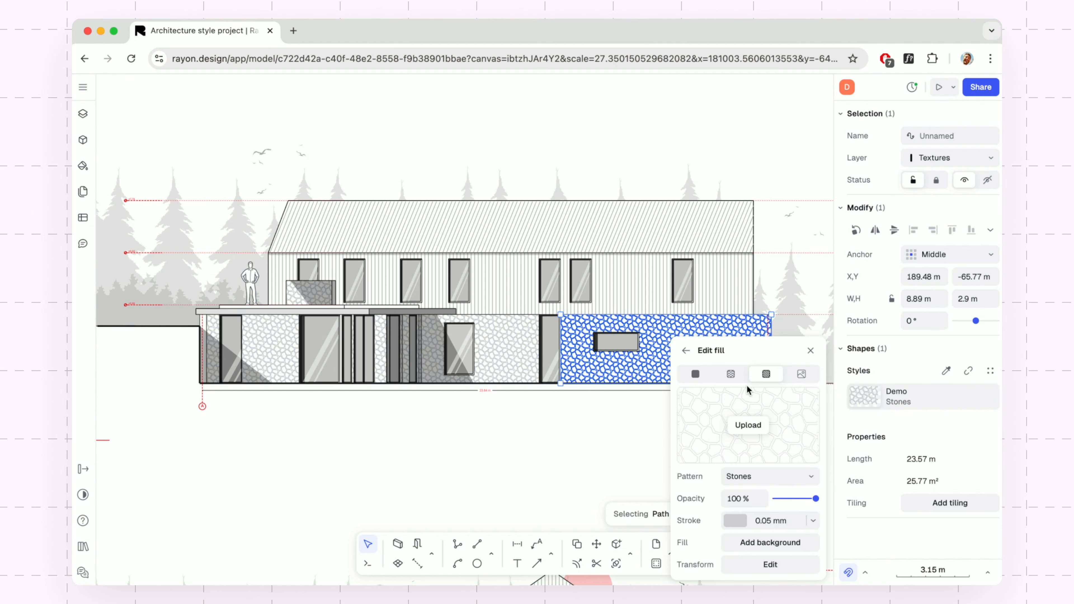
left_click(753, 476)
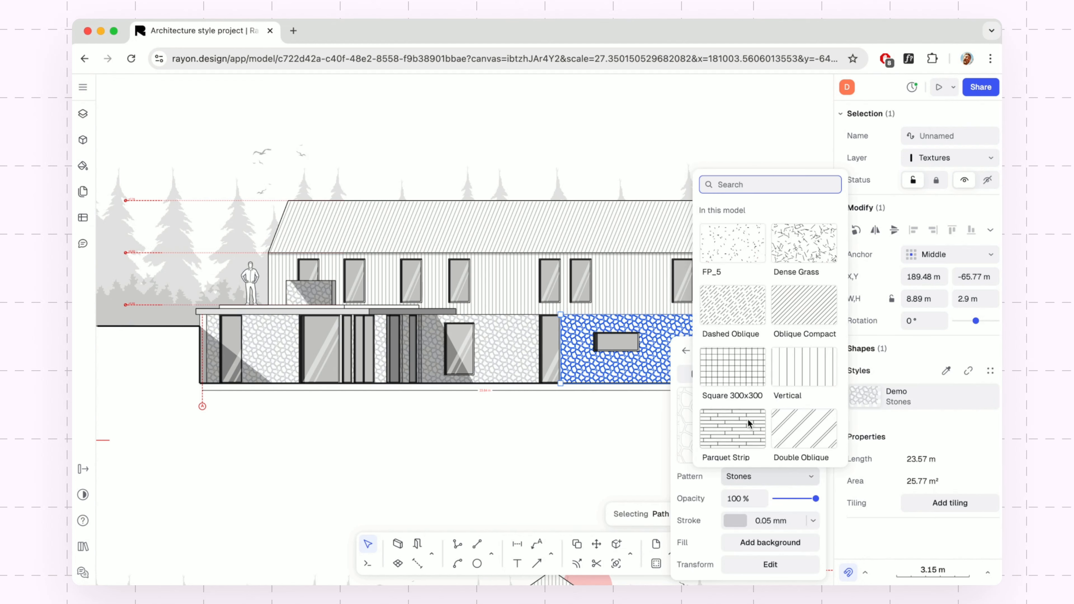
left_click(742, 376)
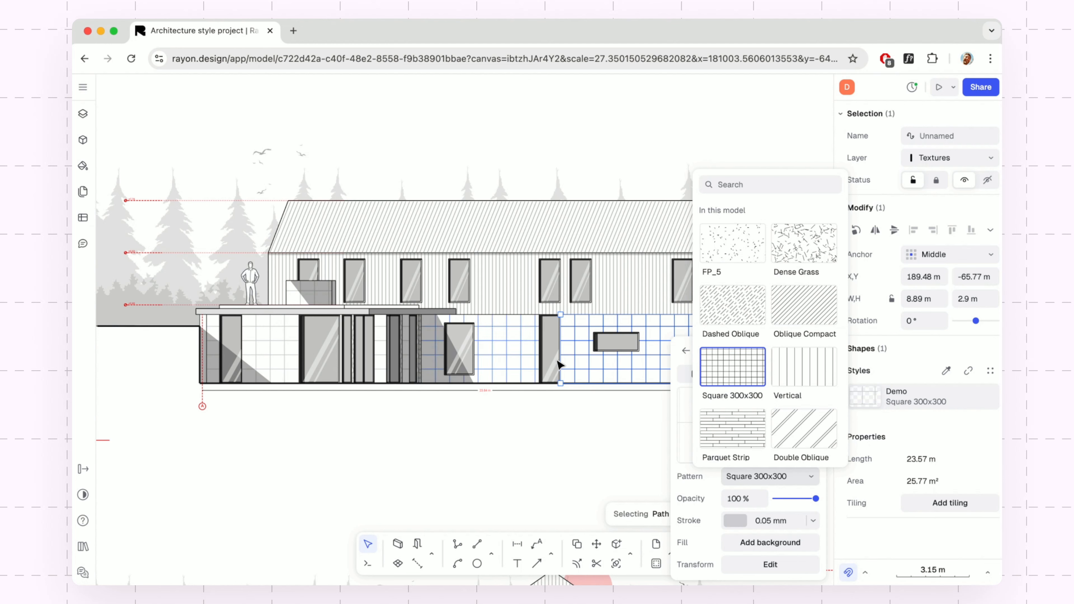
left_click(724, 383)
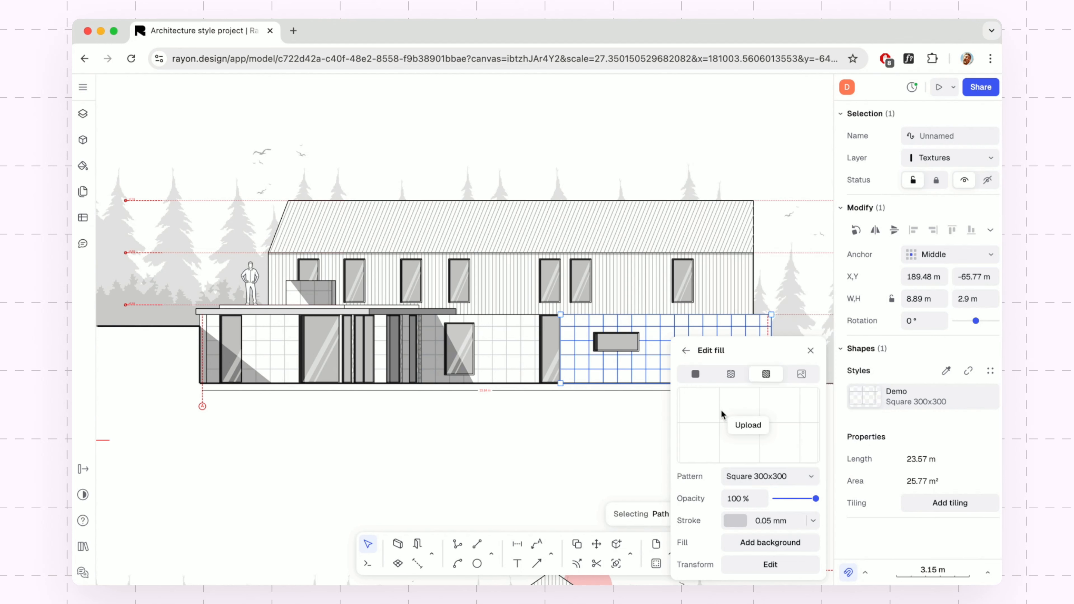
key("Escape")
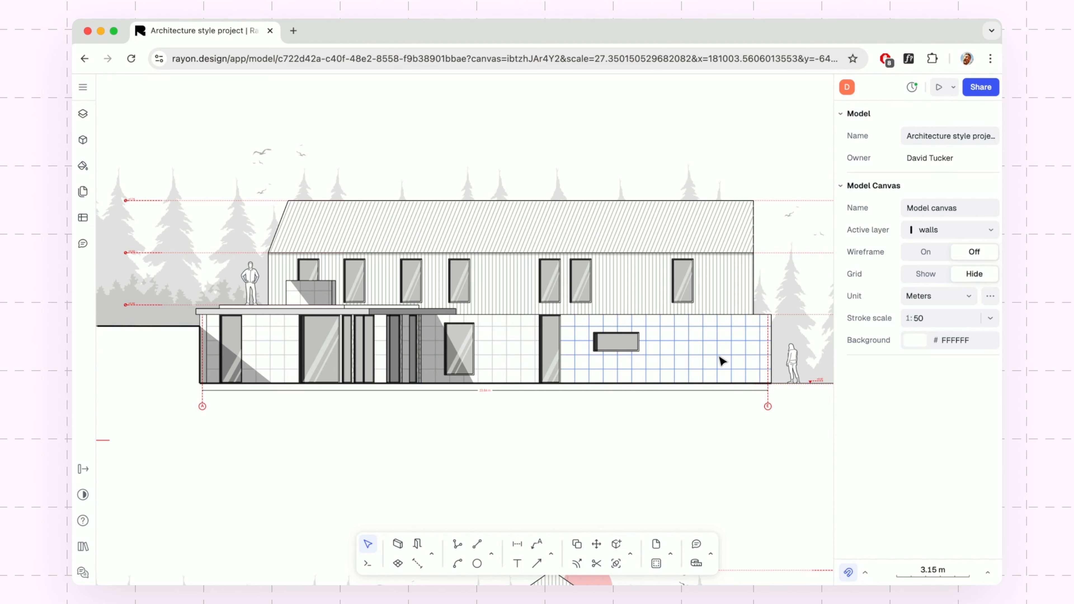
Step: Change the Demo style's fill to a solid light blue, B6CAE9, and clear the selection
left_click(722, 360)
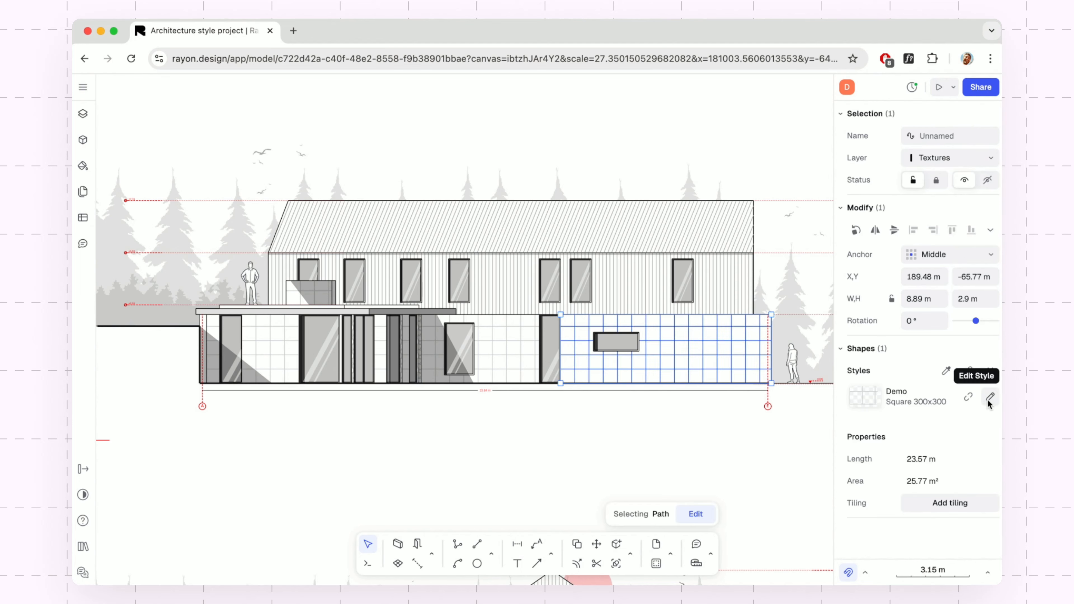
left_click(988, 402)
left_click(759, 427)
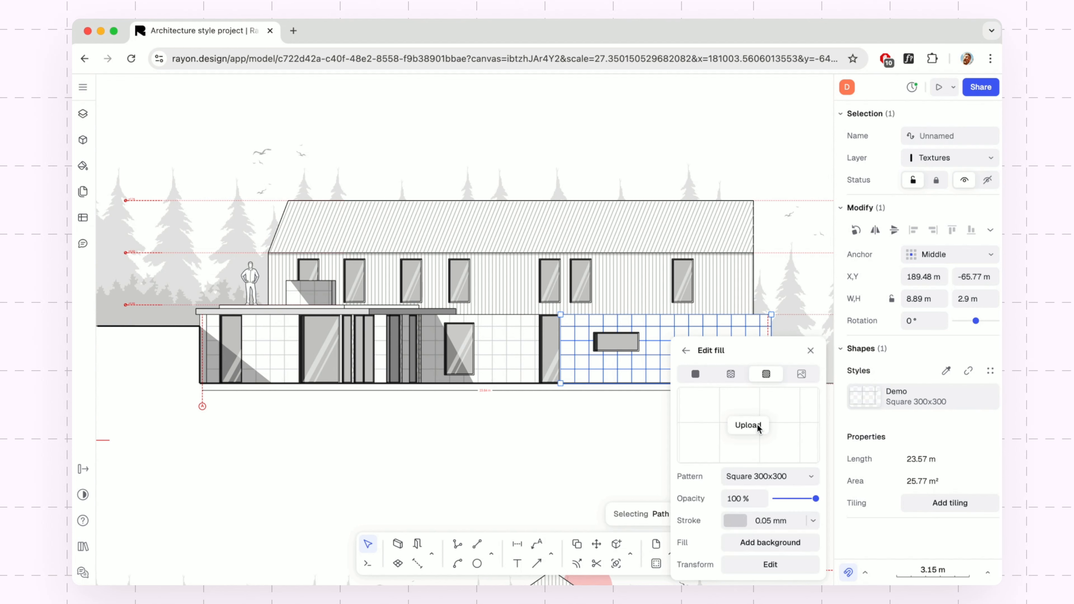
left_click(696, 374)
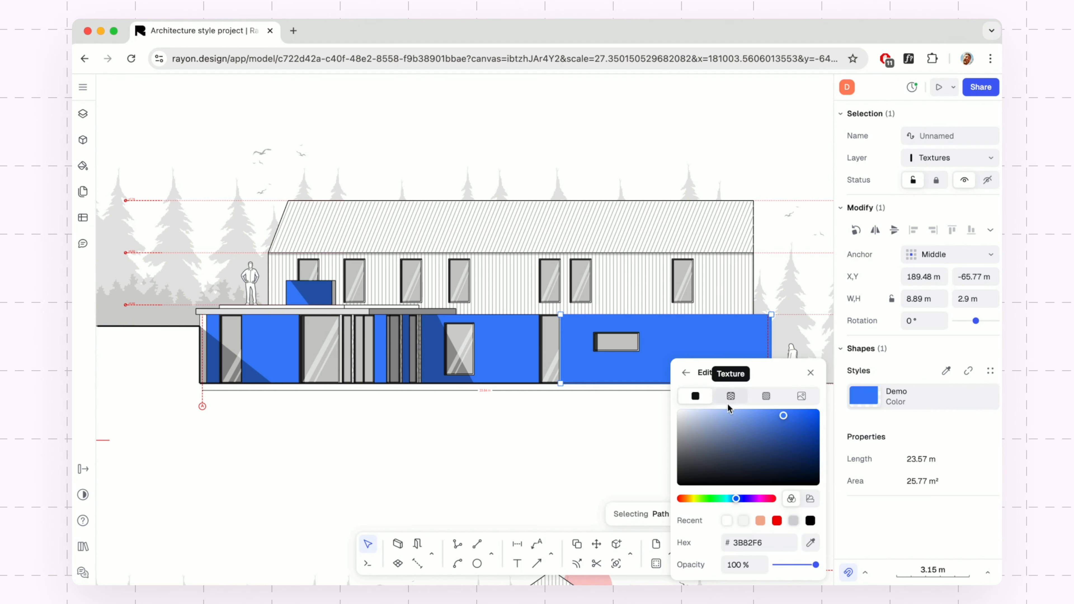
left_click_drag(784, 417, 711, 419)
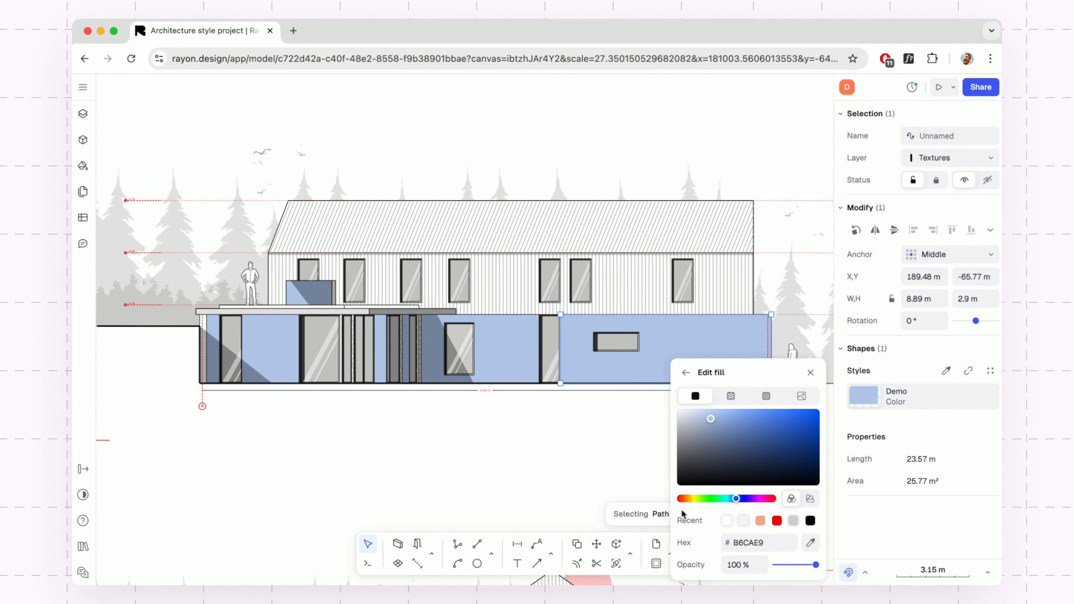
left_click(808, 373)
left_click(780, 461)
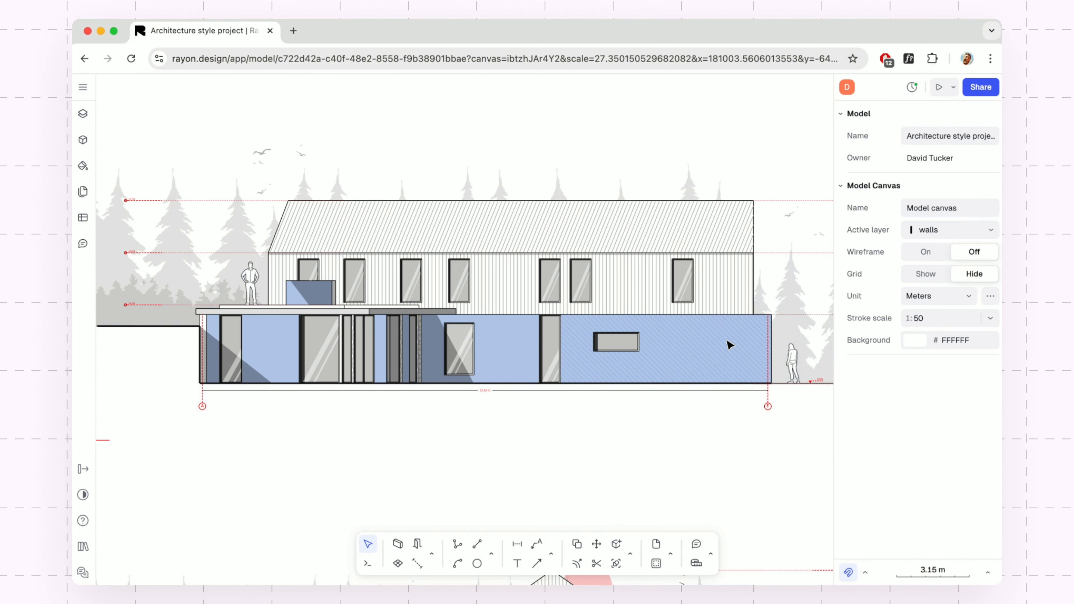
Step: Detach the wall section with the small horizontal window from the Demo style and give it a Square 300x300 hatch fill
left_click(728, 346)
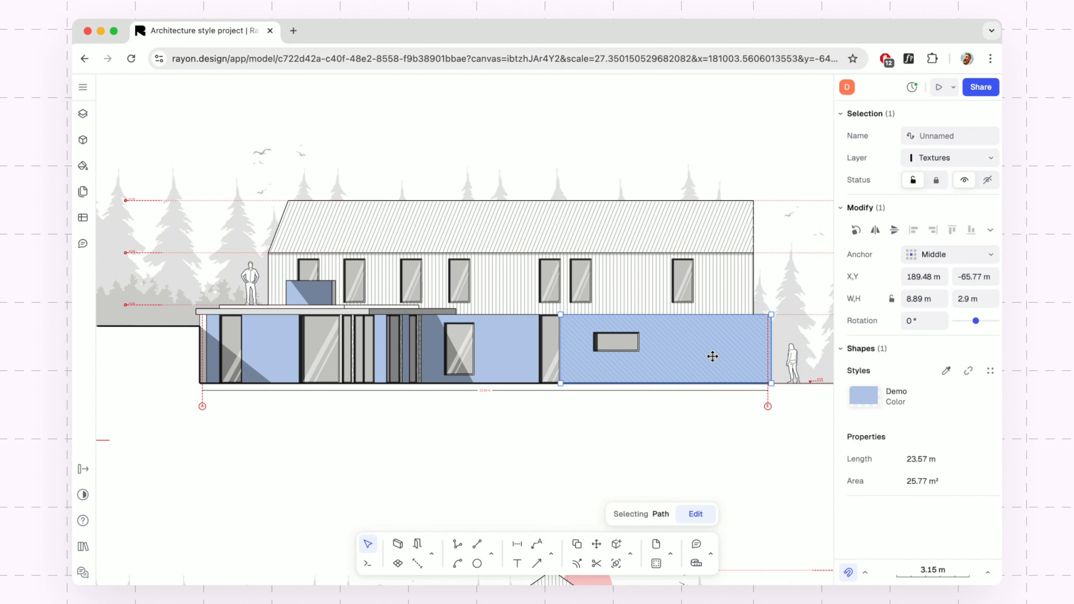
mouse_move(960, 388)
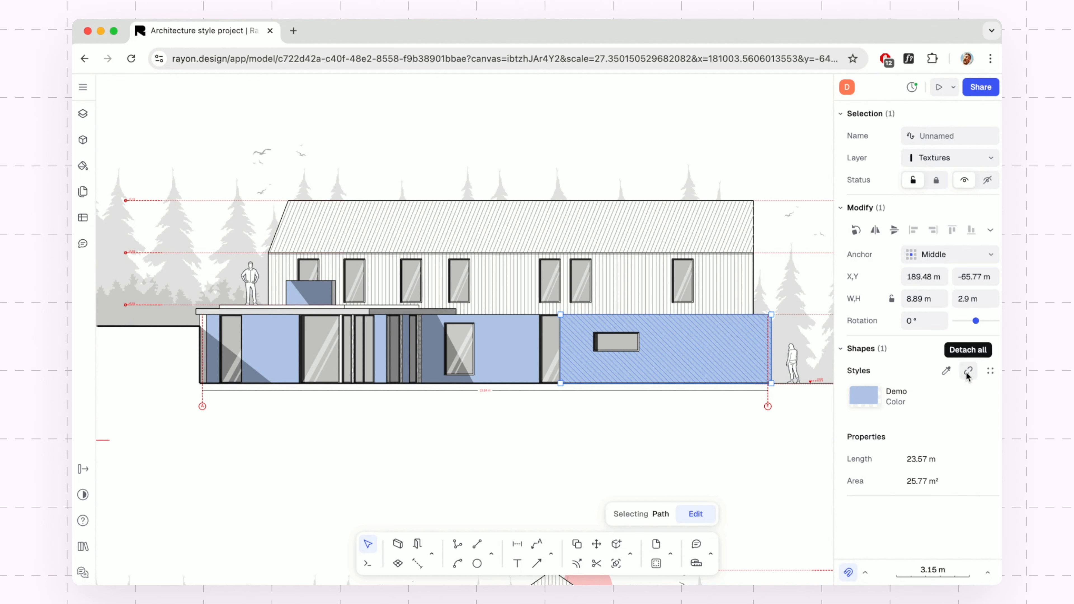
left_click(969, 398)
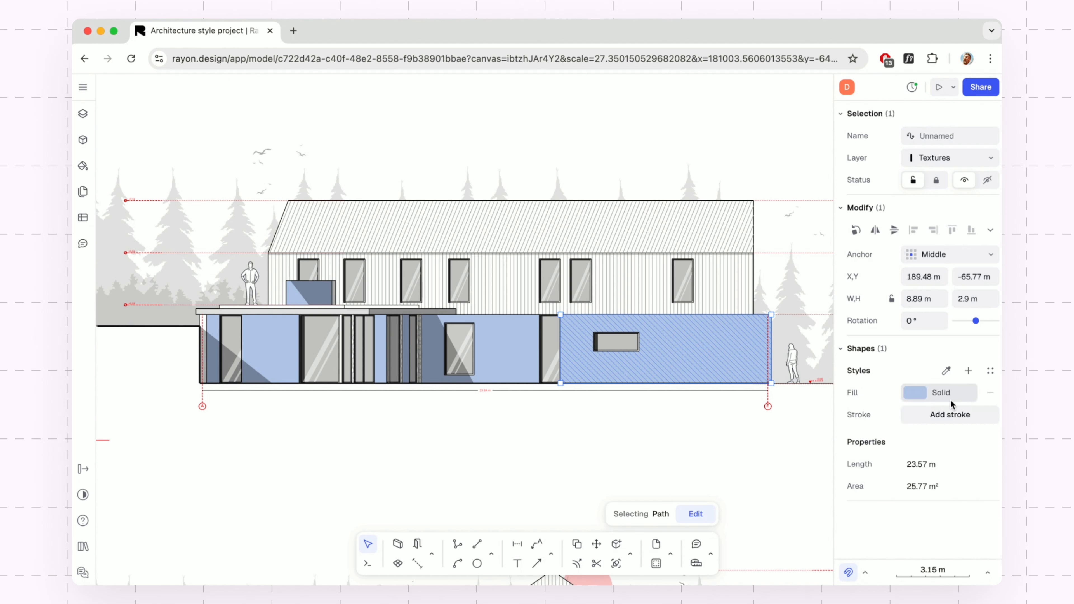
left_click(912, 394)
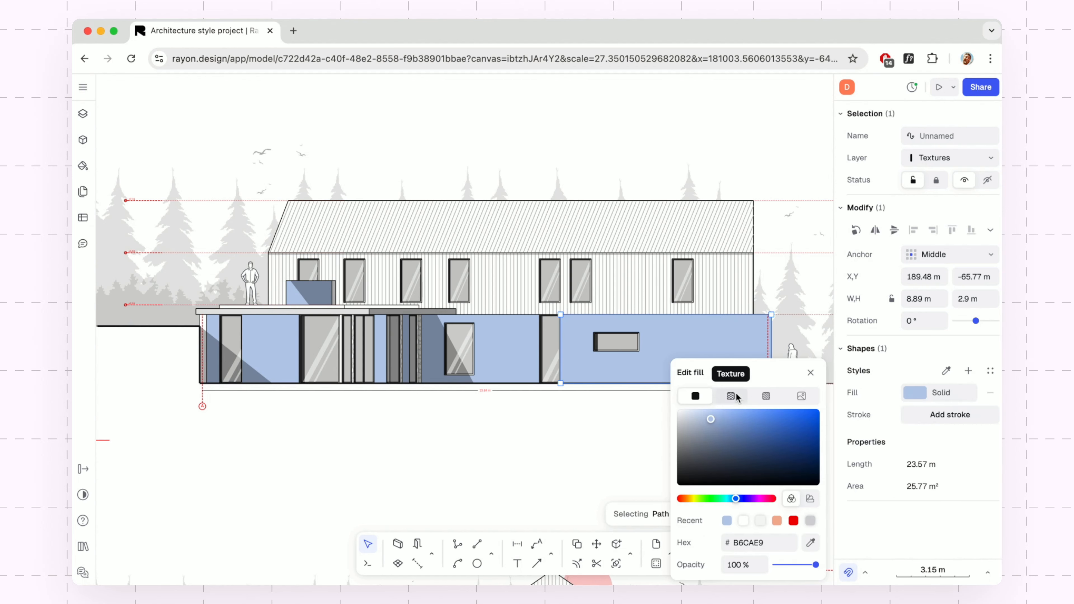
left_click(761, 395)
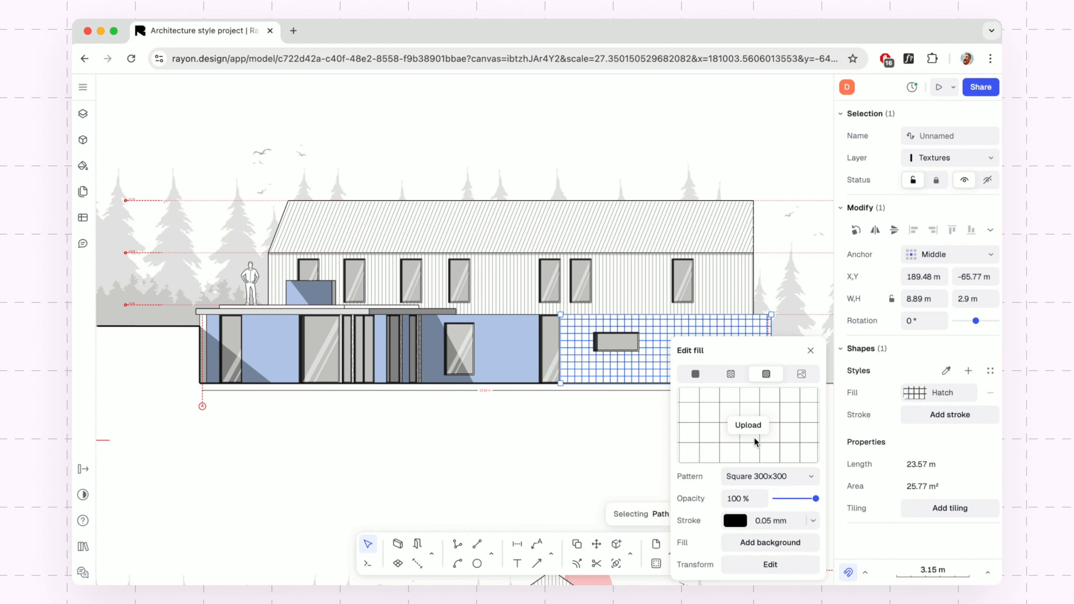
left_click(620, 466)
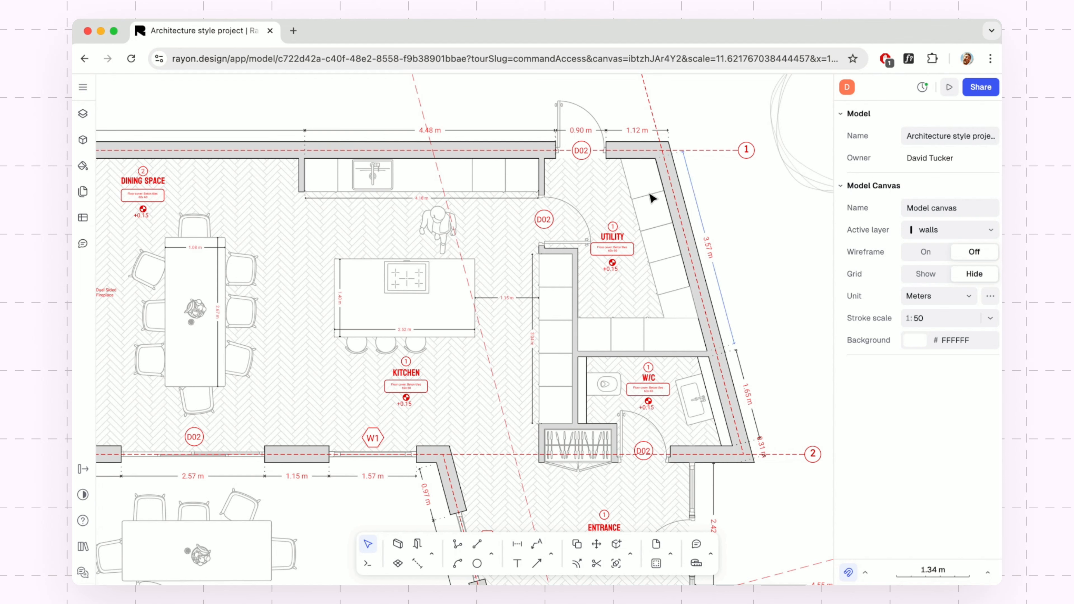
Step: Add a vertical dimension in the kitchen between the sink counter's front edge and the island's upper edge
left_click(428, 266)
left_click(517, 545)
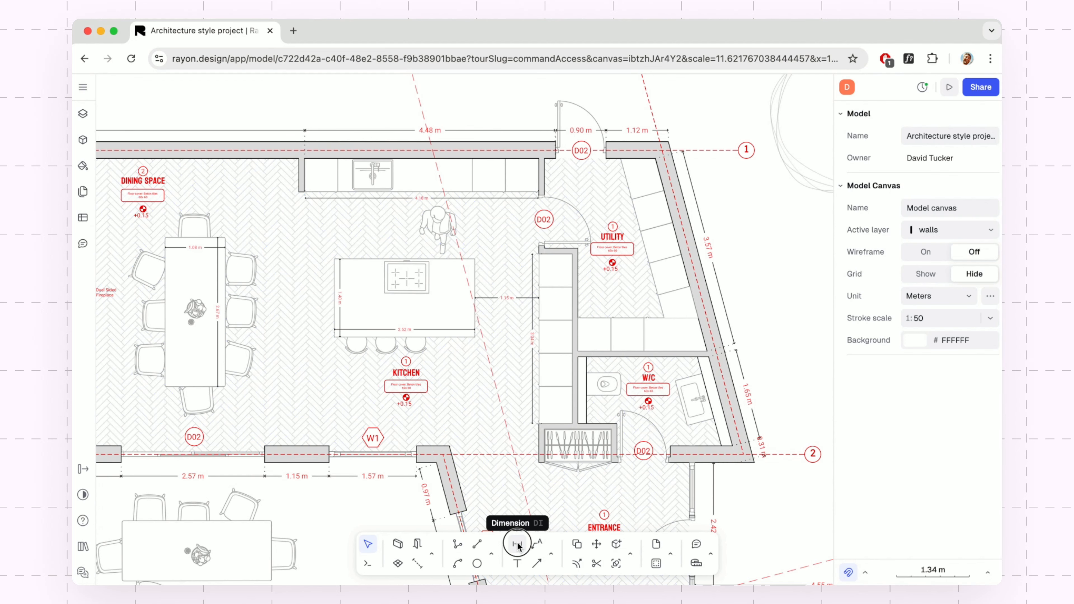
left_click(398, 195)
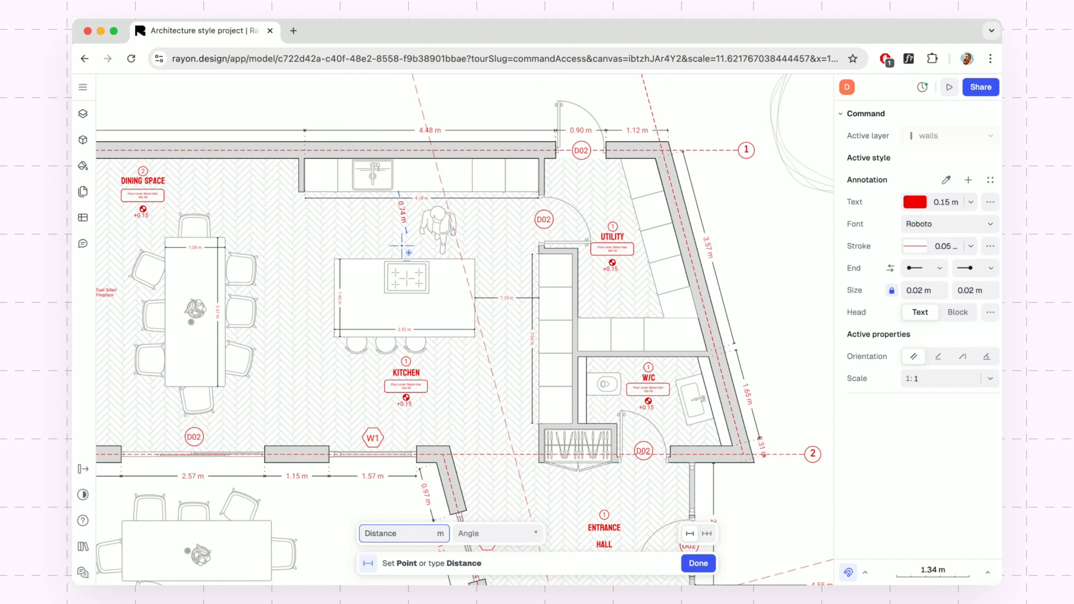
left_click(399, 259)
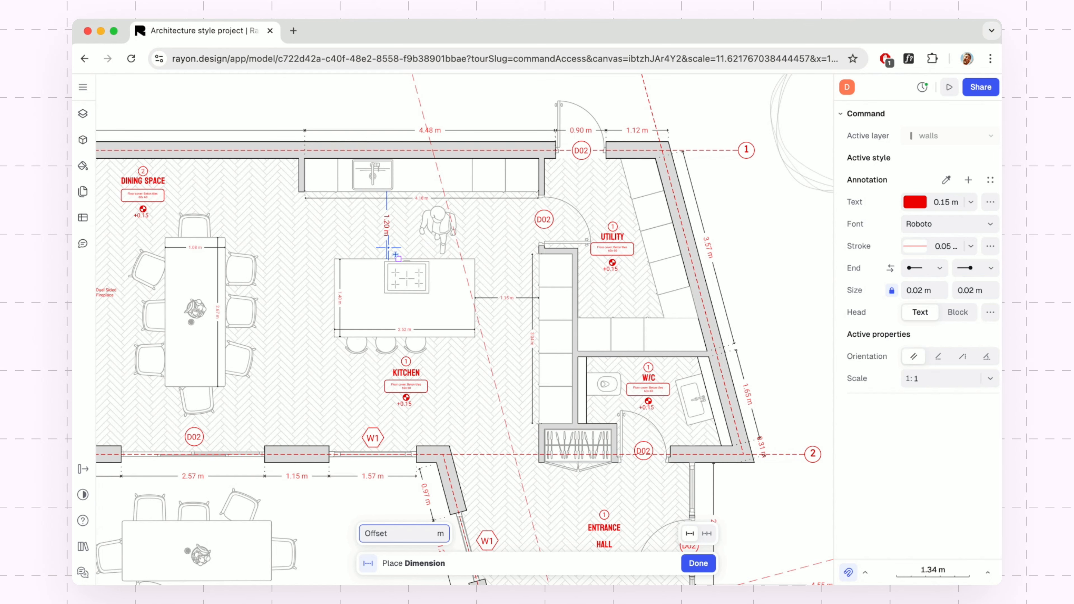
left_click(391, 249)
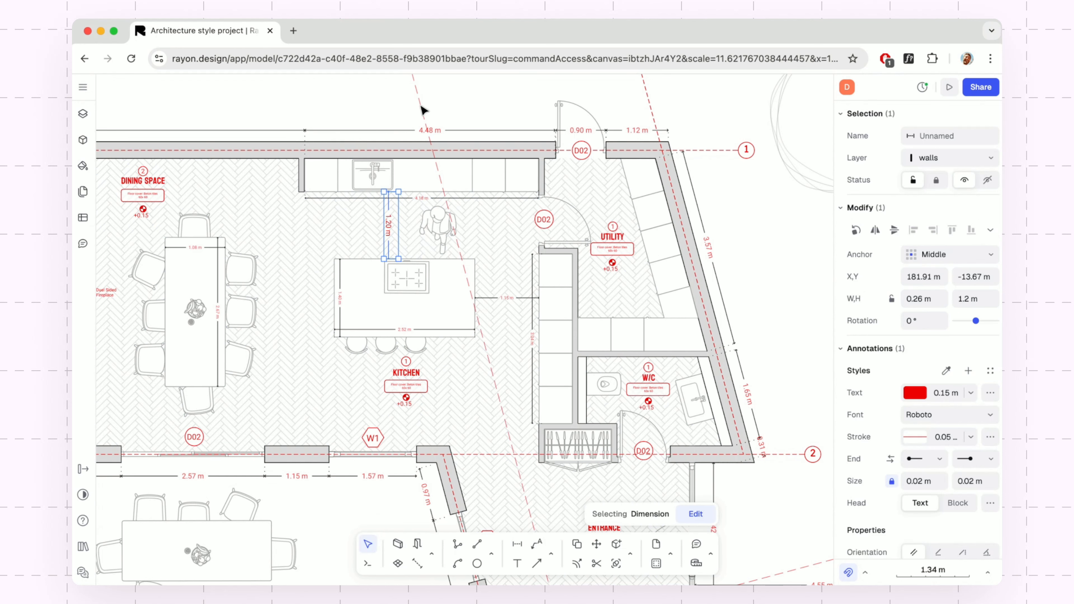
left_click(455, 105)
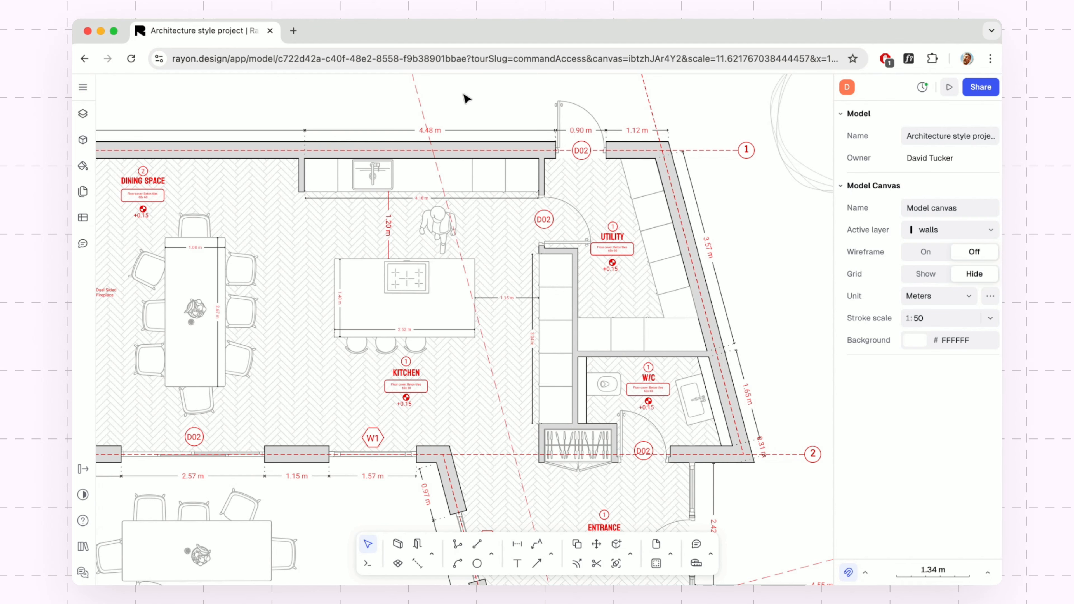
Step: Check the style of the dimension beside the kitchen island and apply the Inner style to the new vertical dimension
left_click(525, 300)
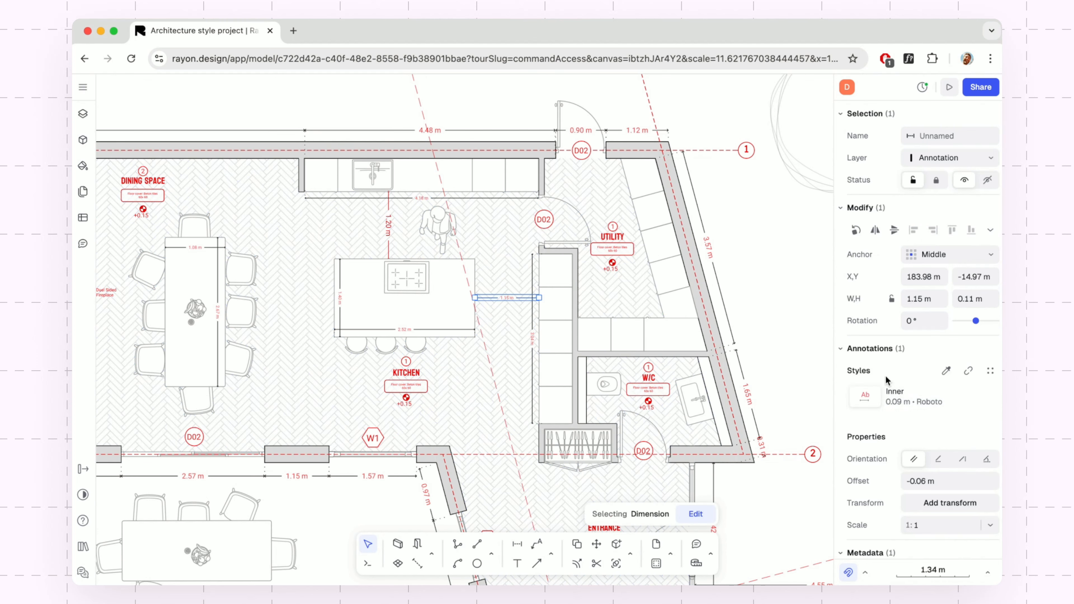
left_click(389, 247)
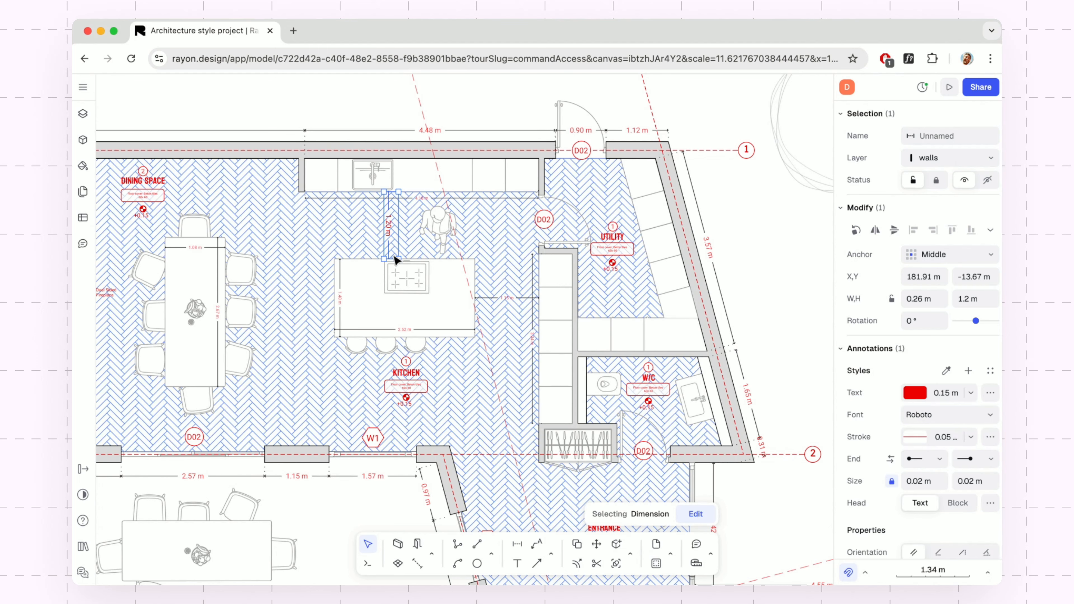
left_click(991, 371)
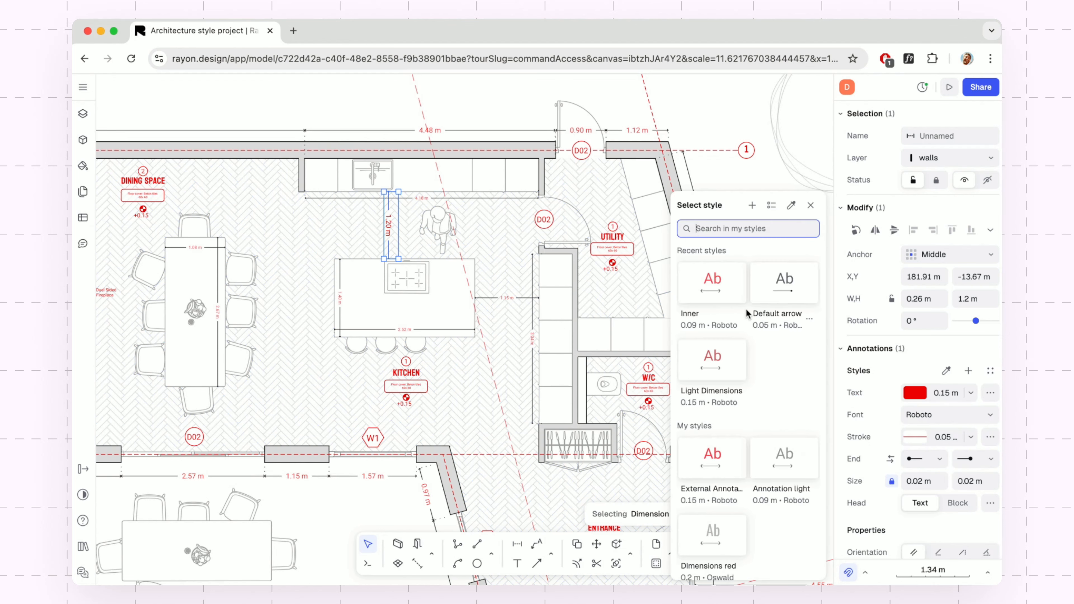
left_click(721, 295)
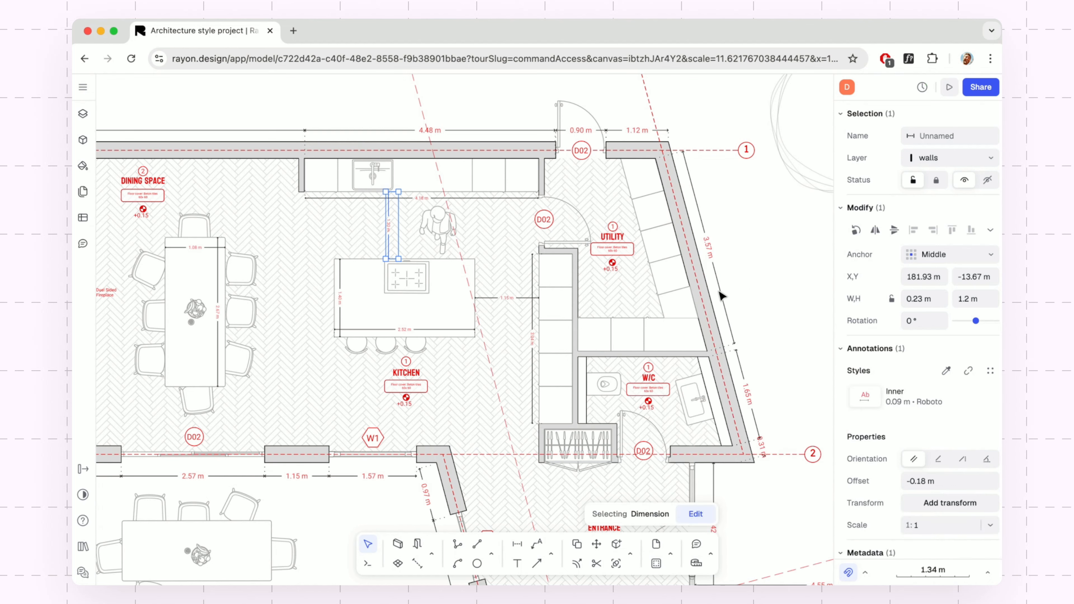
left_click(778, 277)
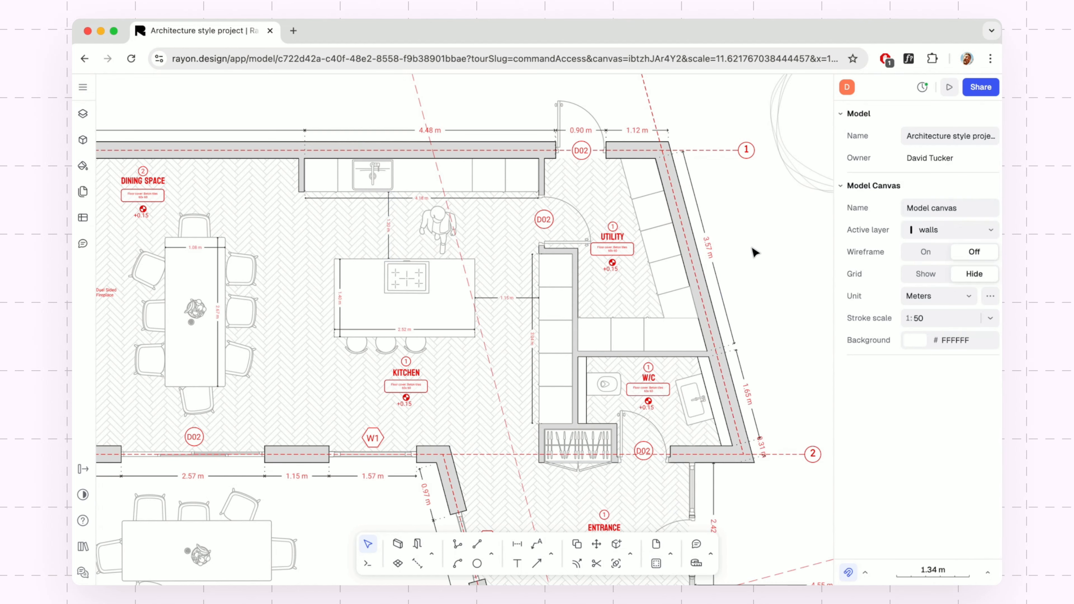
Step: Set the Inner dimension style's text size to 0.25 m
left_click(524, 300)
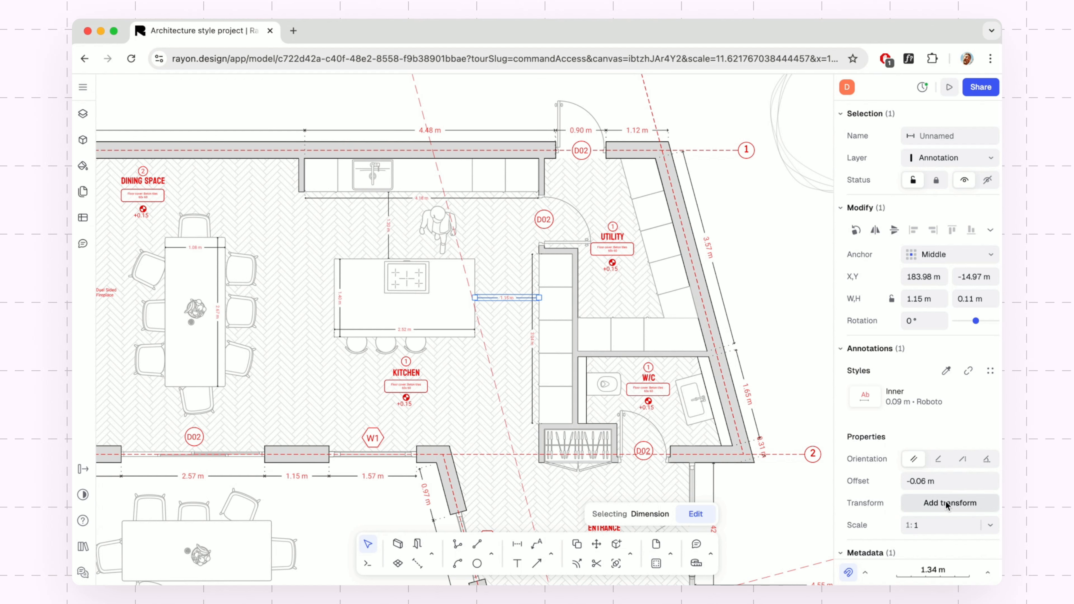
mouse_move(882, 398)
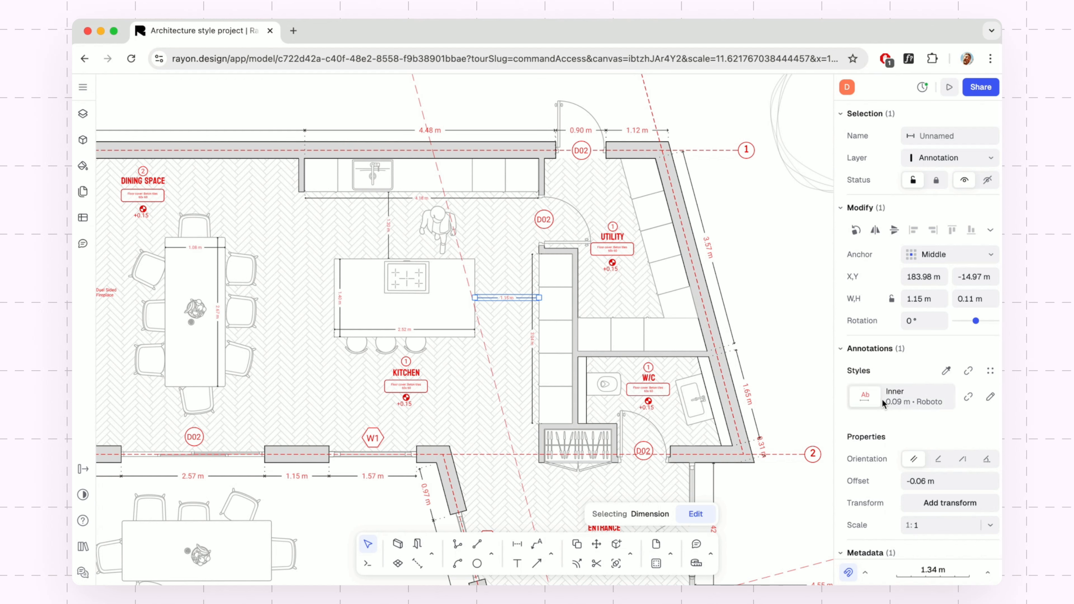
left_click(990, 398)
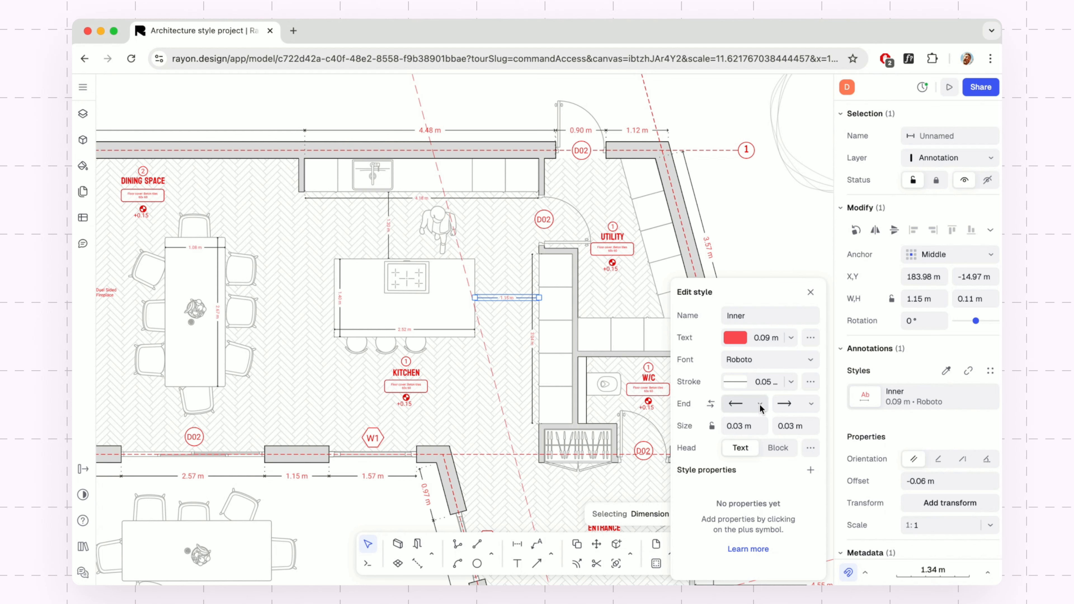
left_click(791, 339)
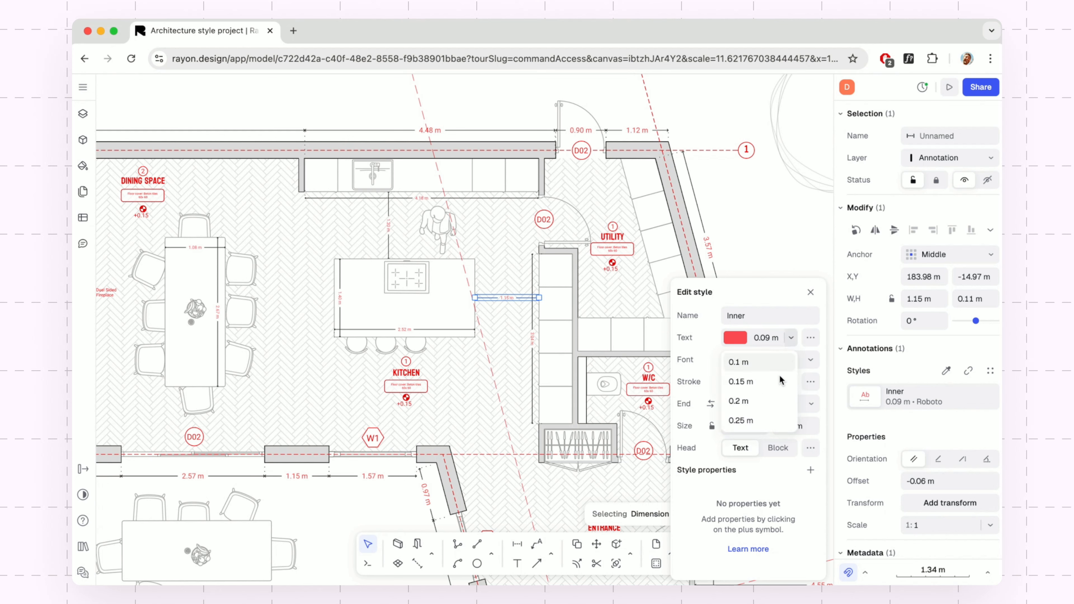
left_click(770, 420)
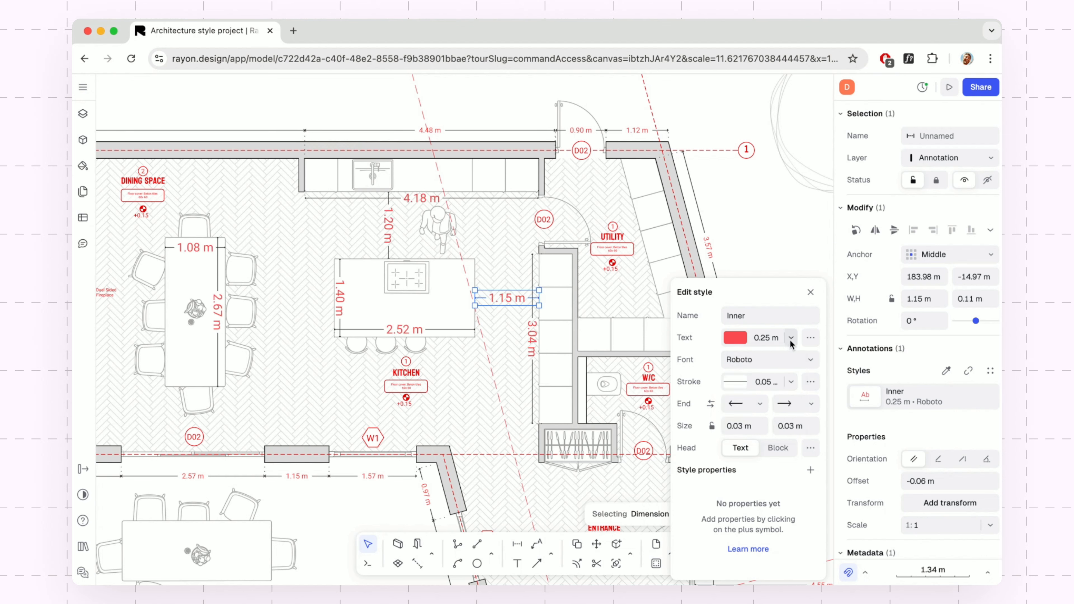
Step: Undo the Inner dimension style's text size change, close the style editor and deselect the dimension
key("ctrl+z")
left_click(811, 292)
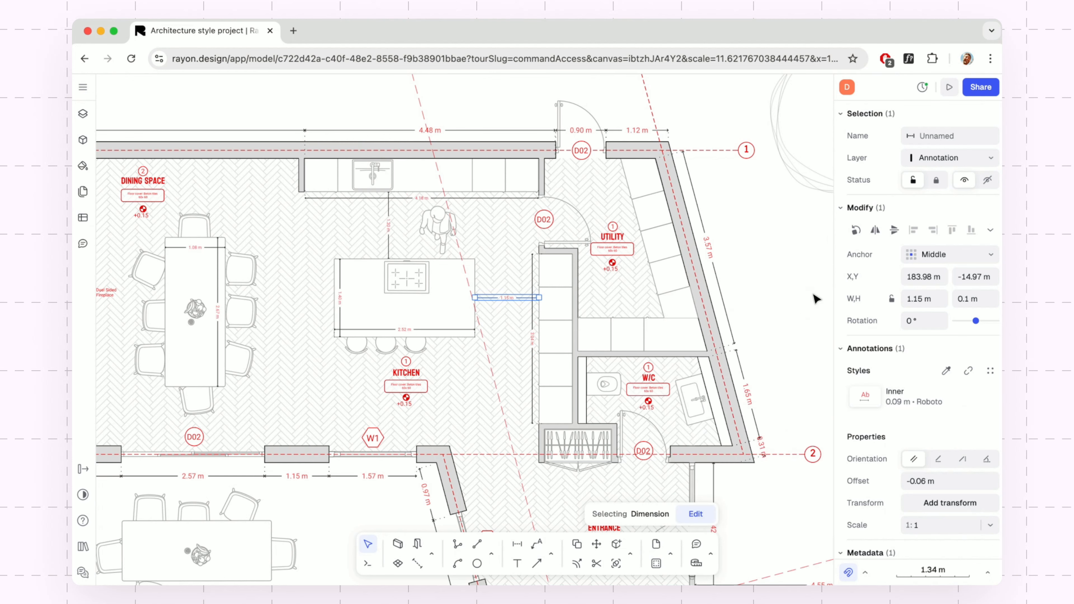
left_click(802, 285)
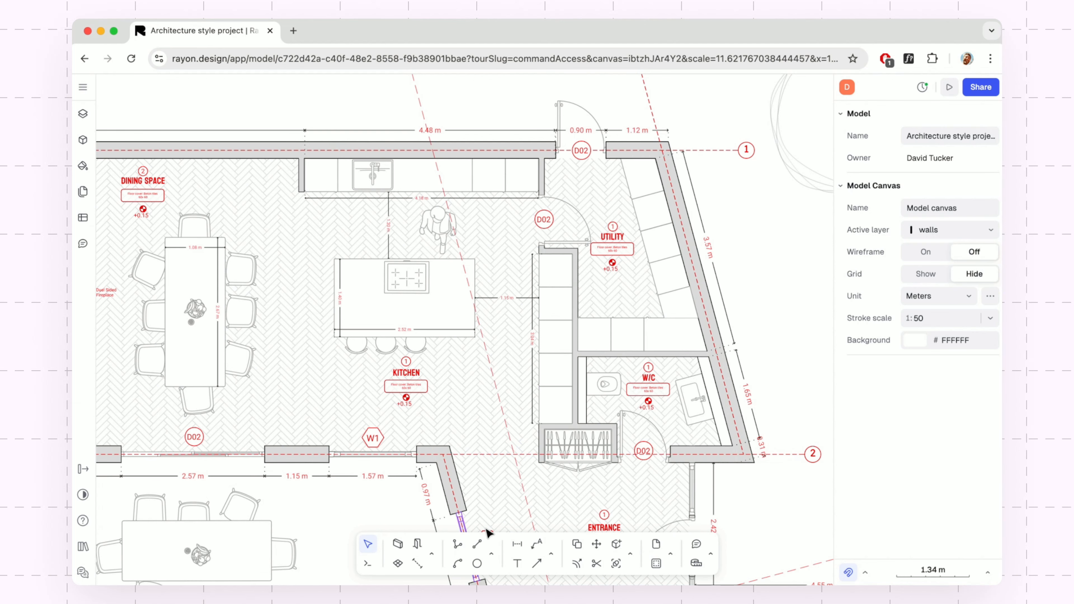
Step: Add a leader anchored to the kitchen island's upper edge with the text "Kitchen Island"
left_click(537, 544)
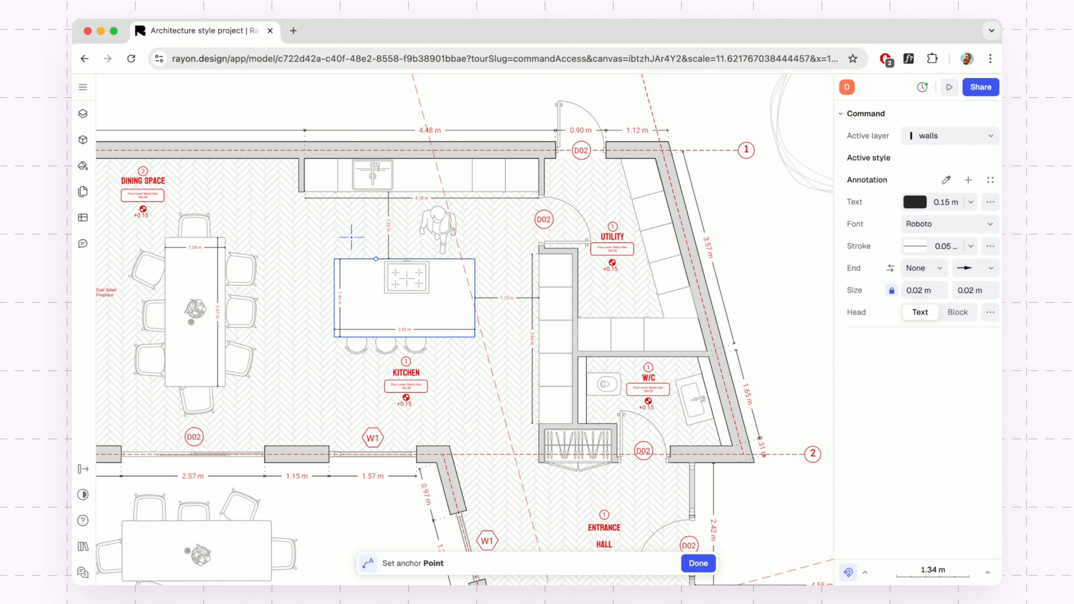
scroll(354, 237, "up", 5)
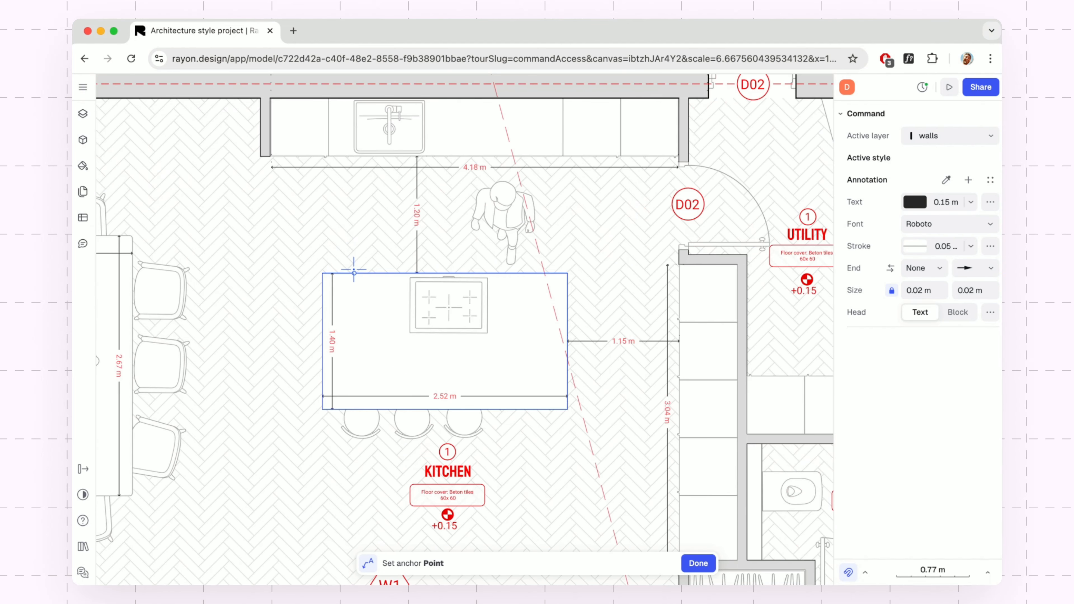
left_click(354, 273)
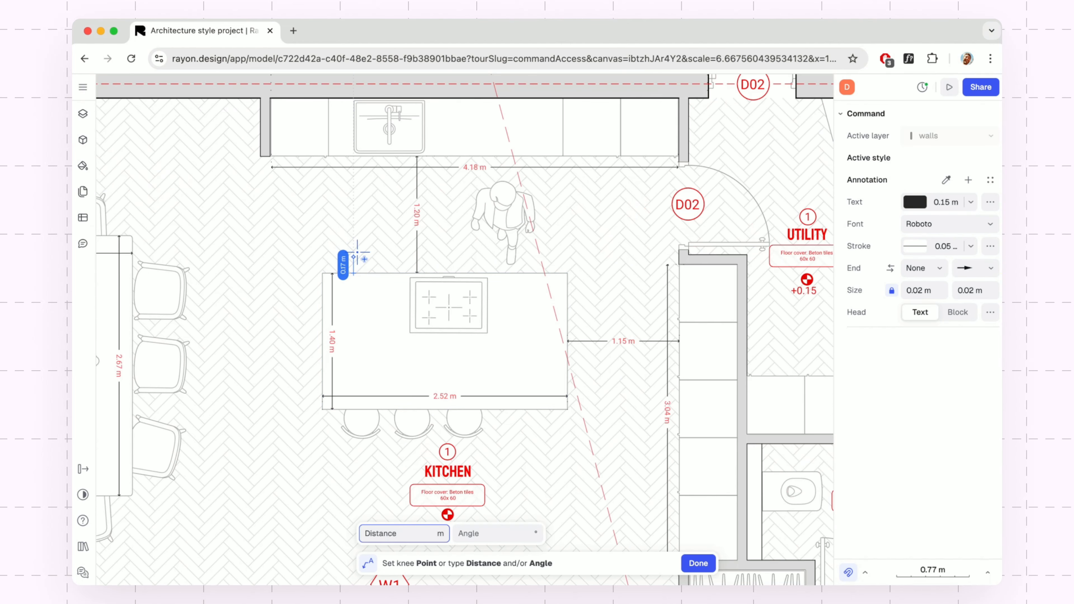
left_click(354, 240)
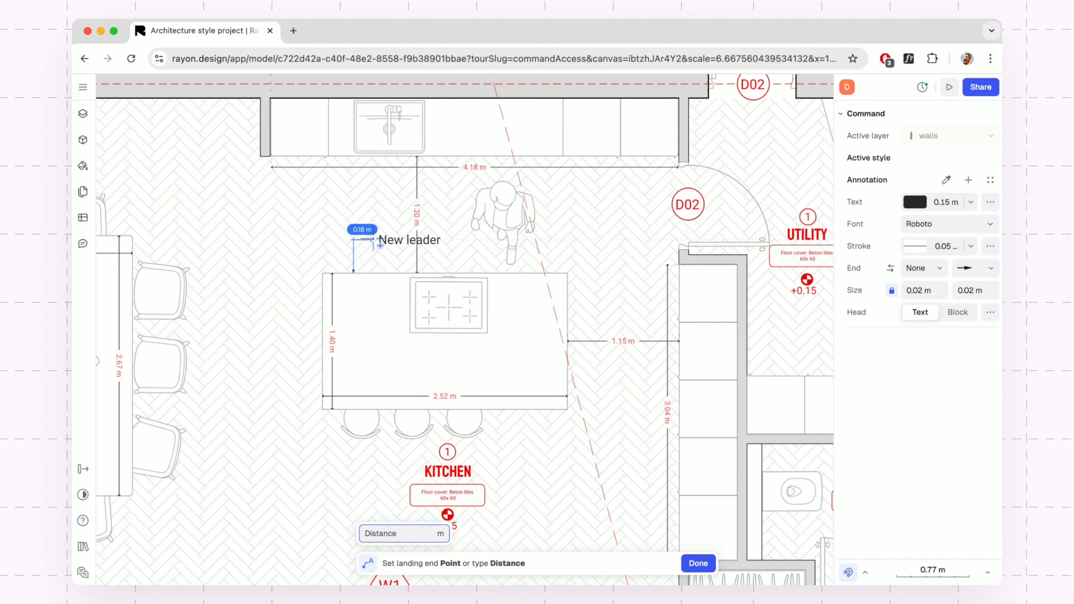
left_click(385, 246)
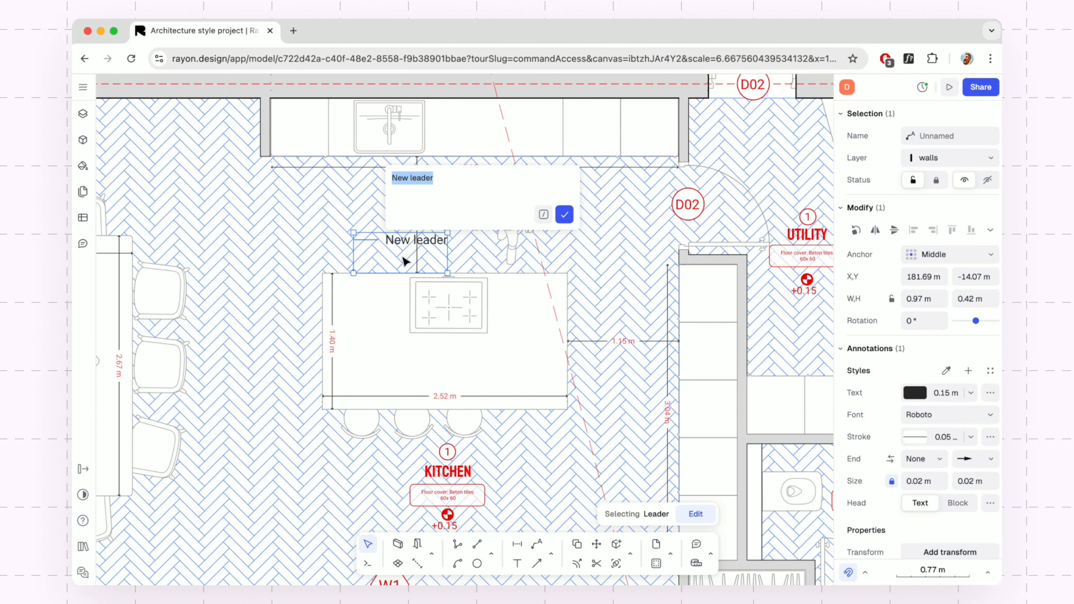
type("Kitchen")
left_click(563, 214)
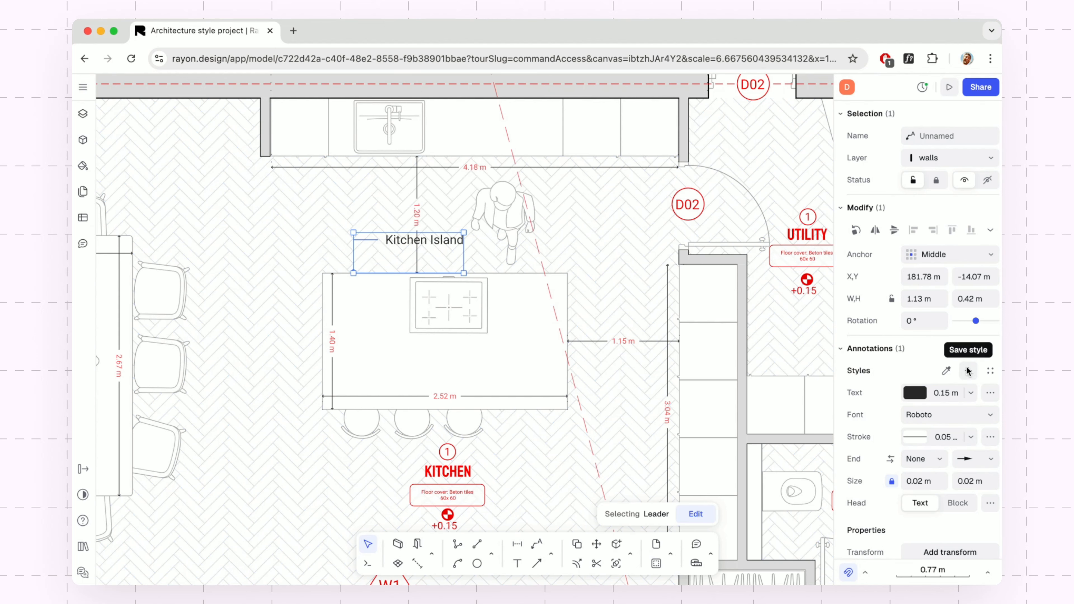
Step: Apply the Inner annotation style to the Kitchen Island leader and deselect it
left_click(989, 371)
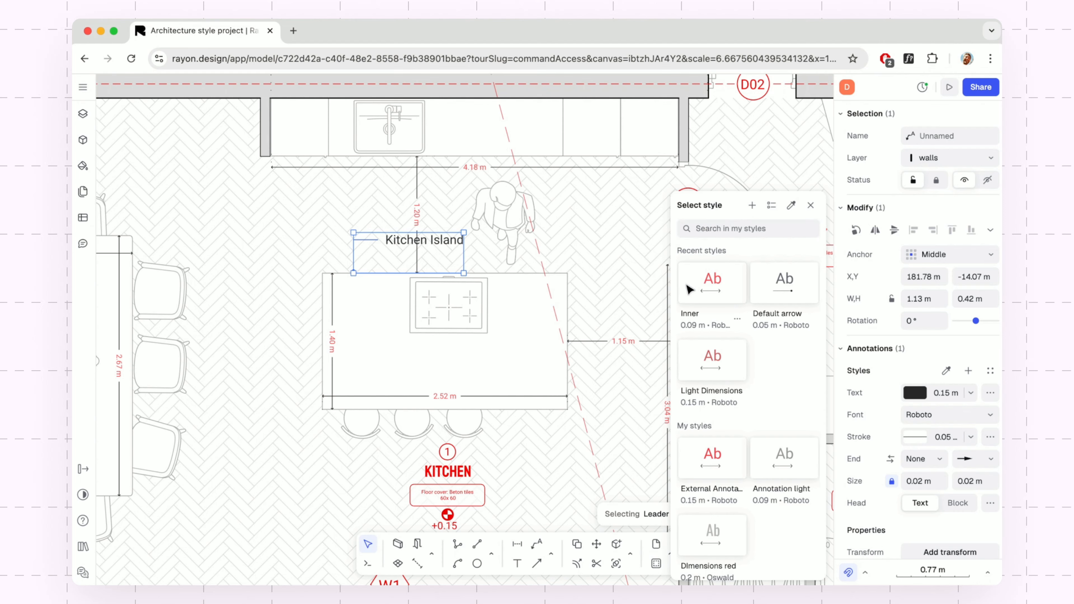
left_click(694, 287)
left_click(367, 261)
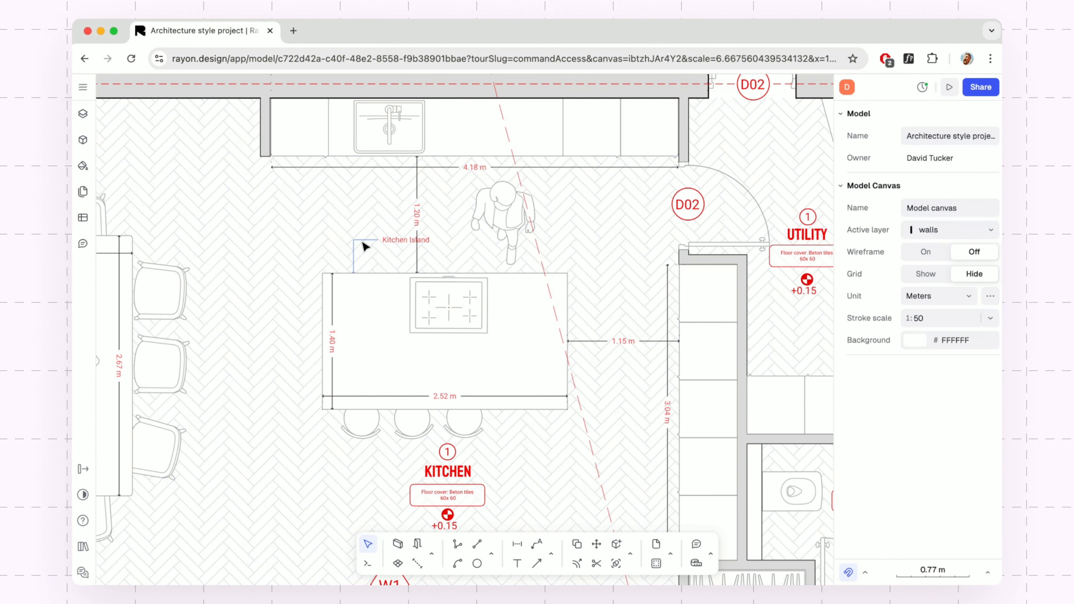
Step: Move the Kitchen Island leader into line with the island's vertical dimension and pull its text clear of the aisle dimension
left_click(354, 255)
left_click_drag(355, 257, 331, 257)
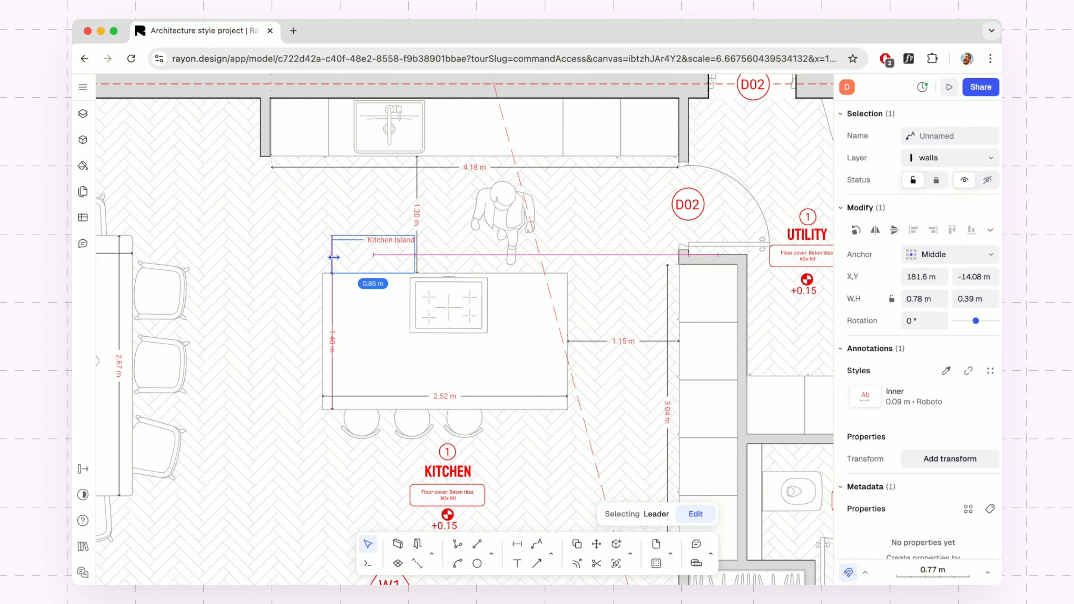
left_click_drag(415, 257, 398, 257)
left_click(311, 261)
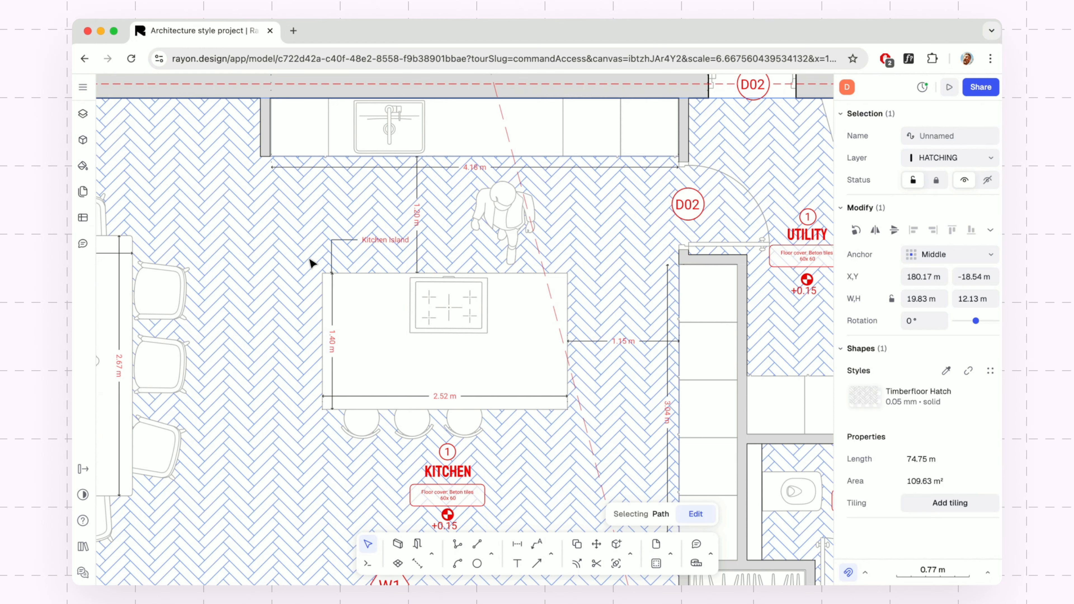
key("Escape")
Step: Search the block libraries for "living" and browse the matching furniture blocks
scroll(310, 260, "down", 3)
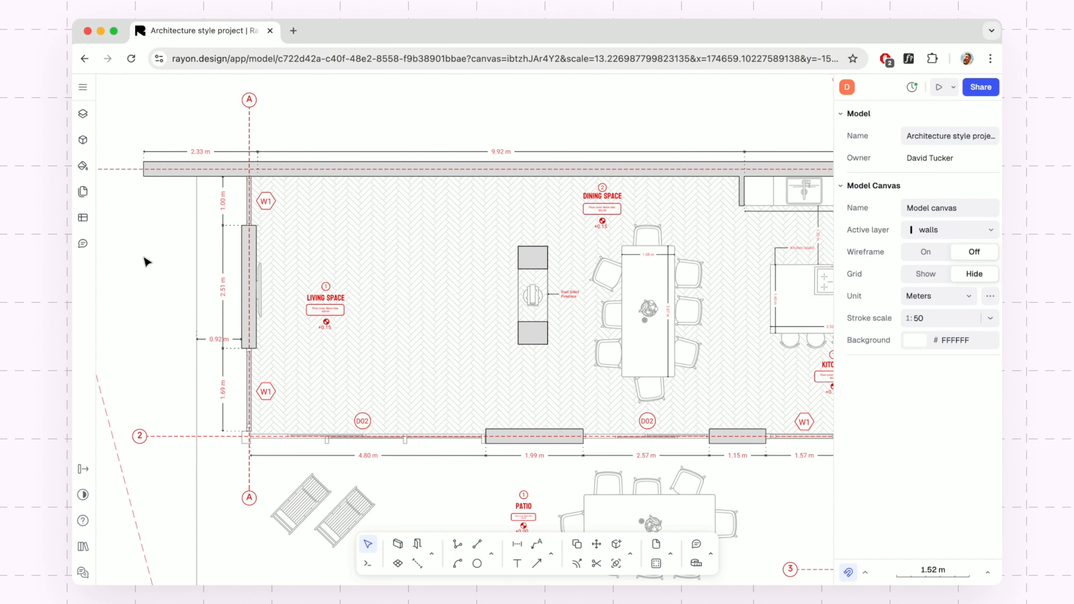
left_click(83, 141)
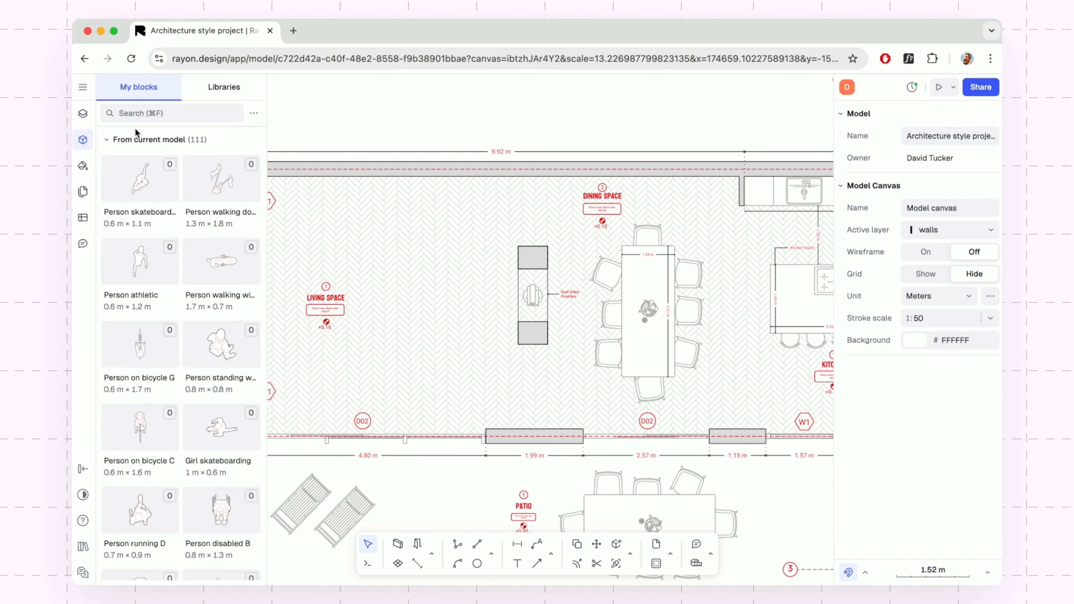
left_click(213, 90)
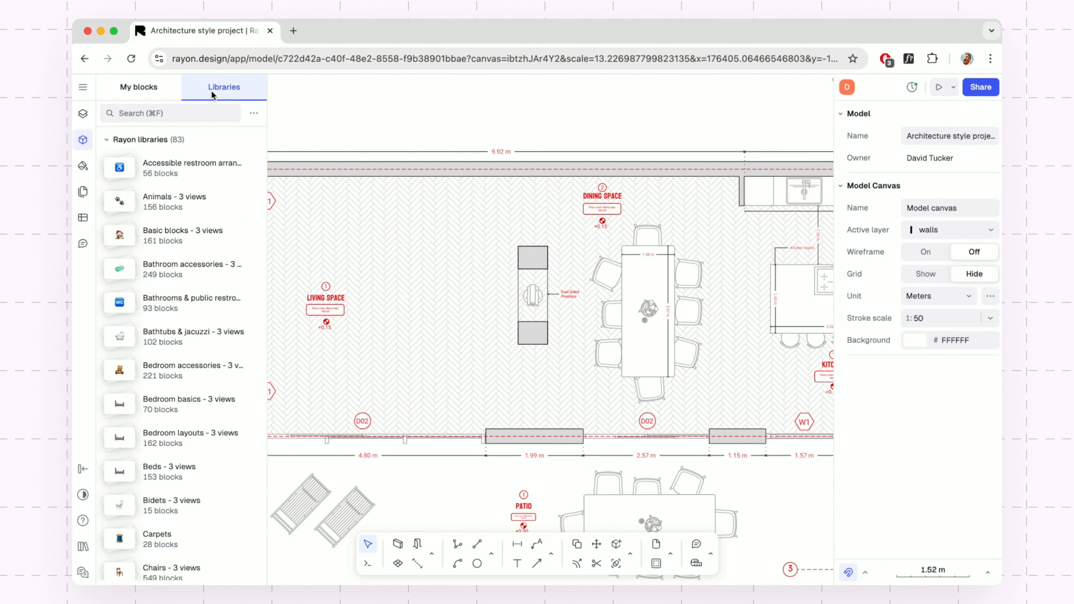
left_click(203, 113)
type("living")
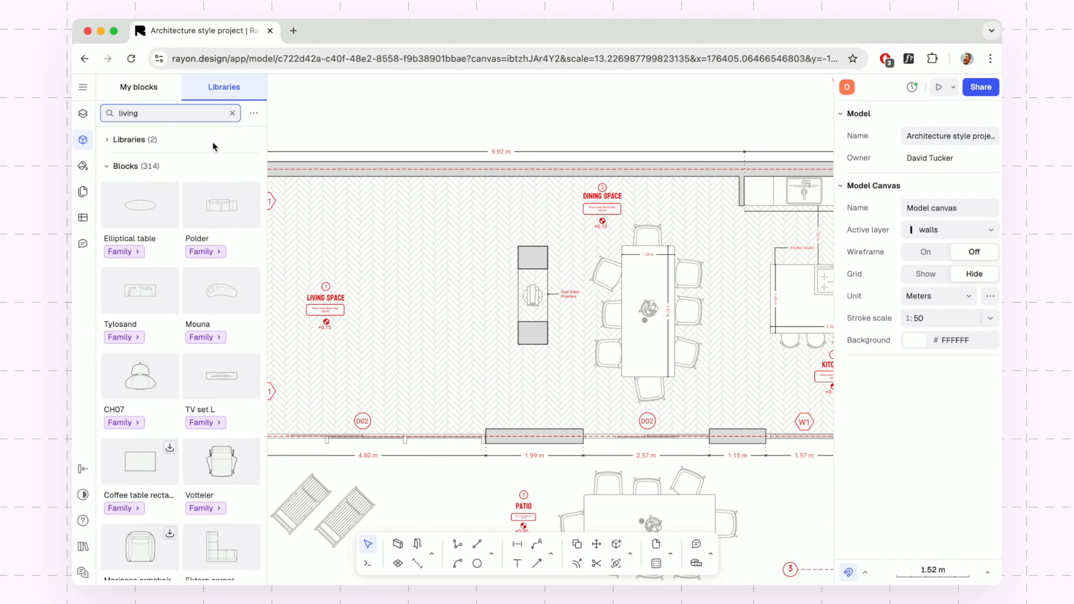
scroll(200, 297, "down", 1)
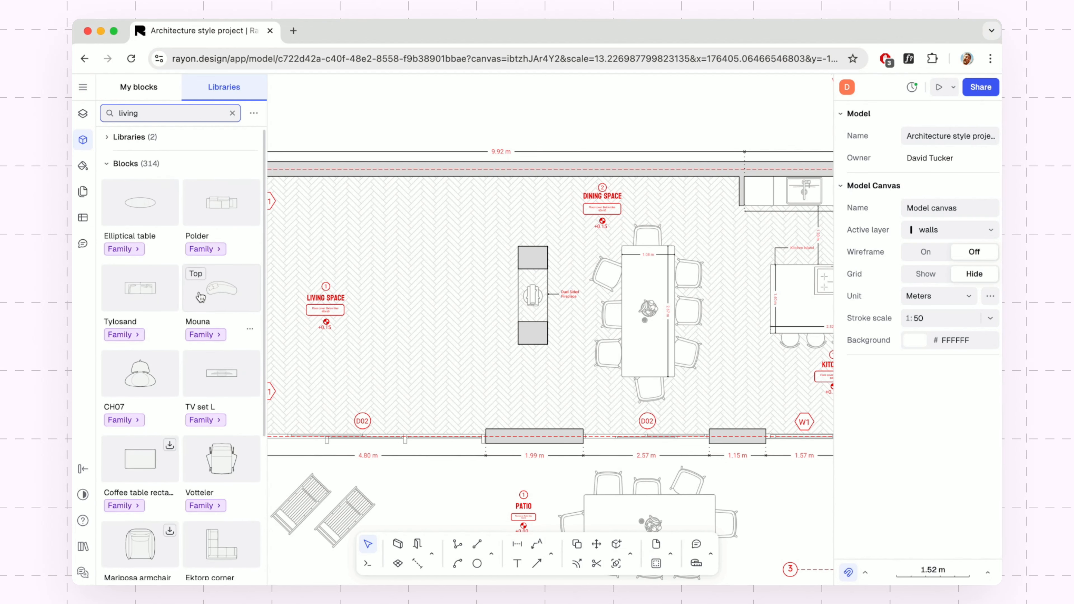
scroll(199, 291, "down", 3)
scroll(199, 292, "up", 1)
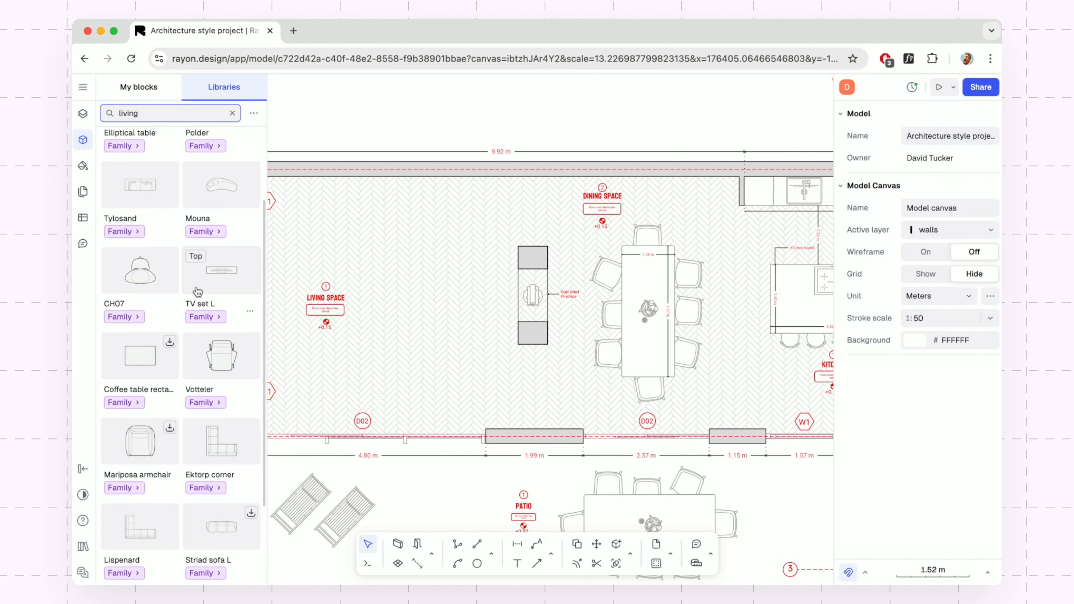
scroll(198, 292, "up", 3)
Step: Search for "sofa" and place a Cabriole sofa L near the living space's upper wall, with a Sofa basic L rotated 180° opposite
double_click(167, 113)
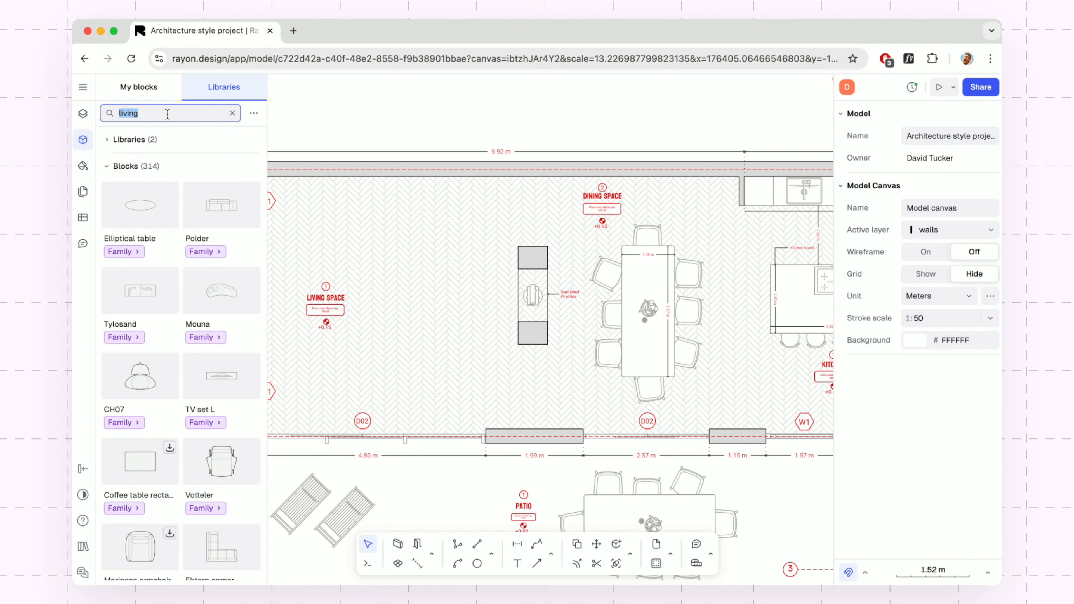
type("sofa")
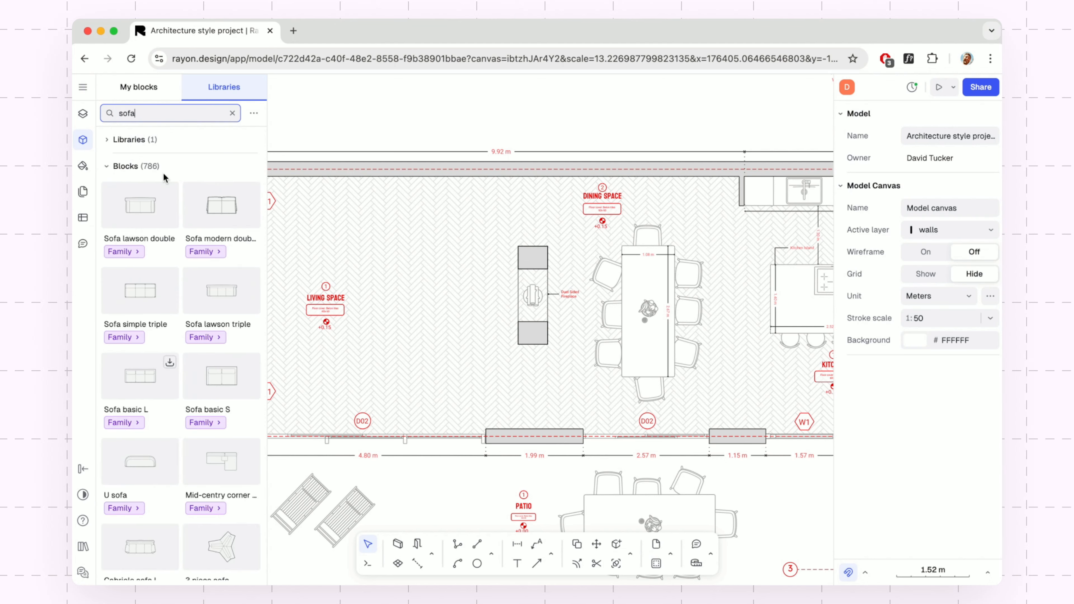
scroll(206, 292, "down", 1)
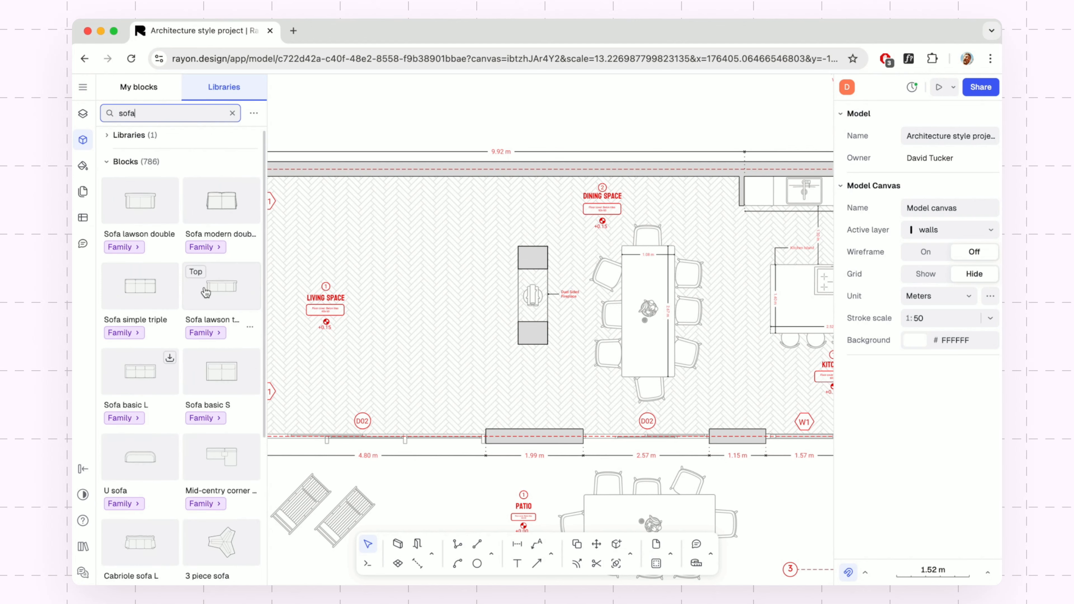
scroll(165, 373, "down", 5)
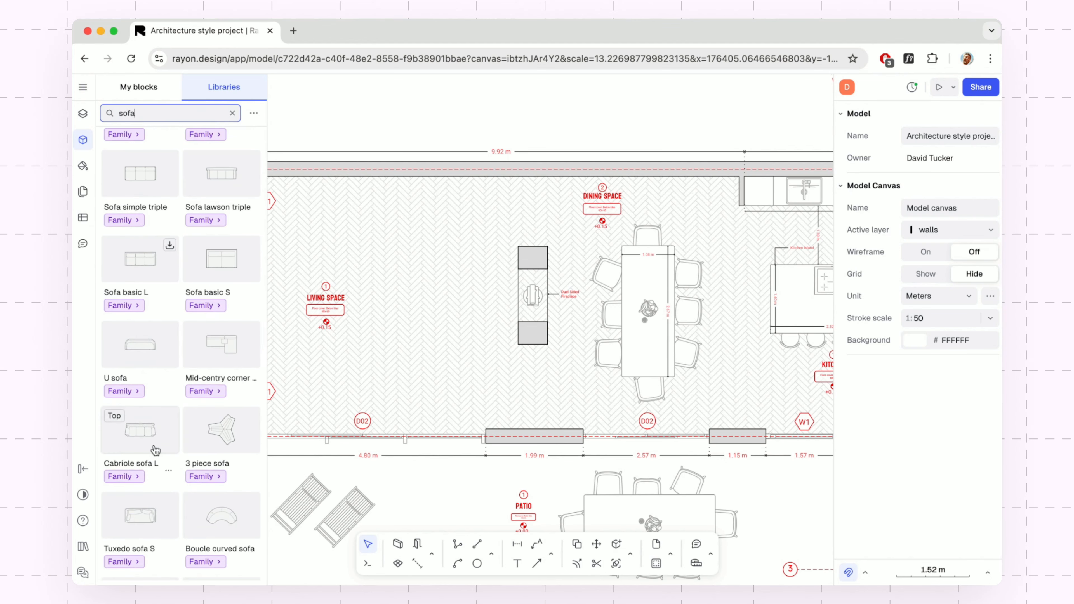
left_click_drag(155, 450, 439, 227)
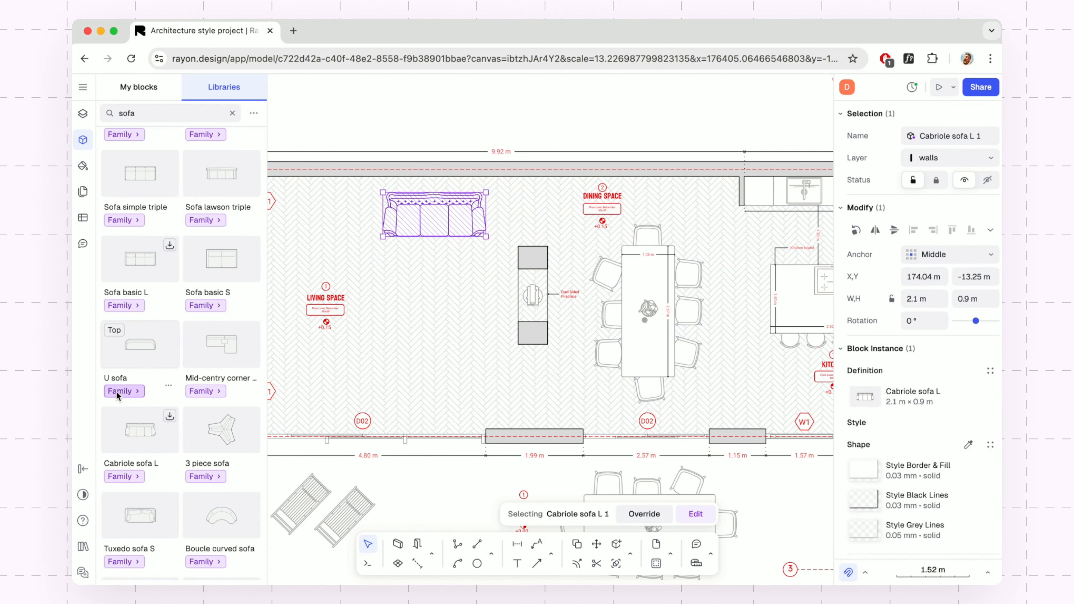
left_click_drag(155, 269, 450, 353)
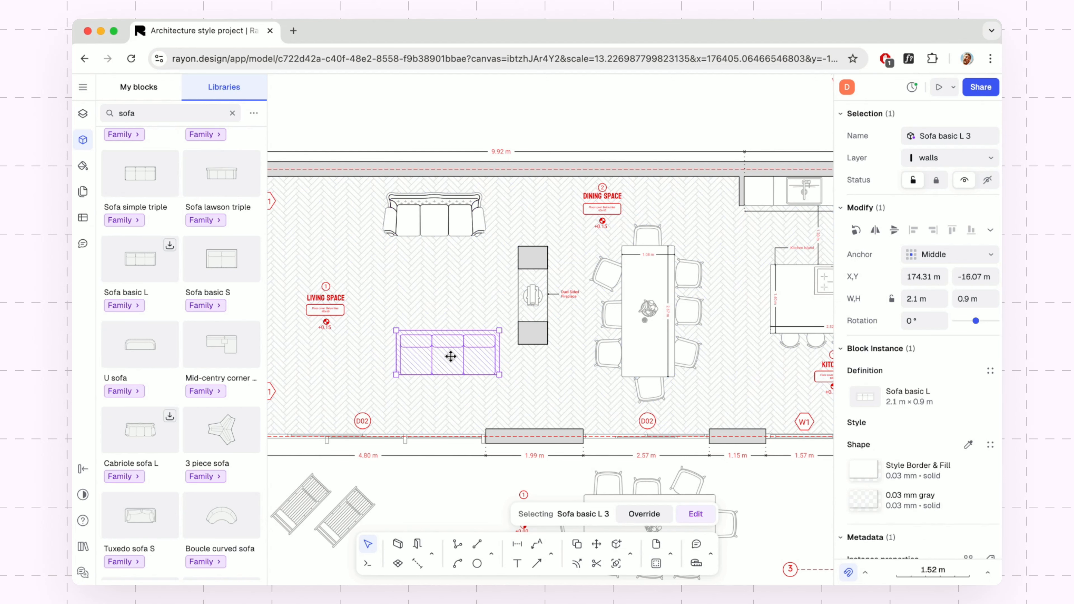
left_click_drag(402, 325, 466, 393)
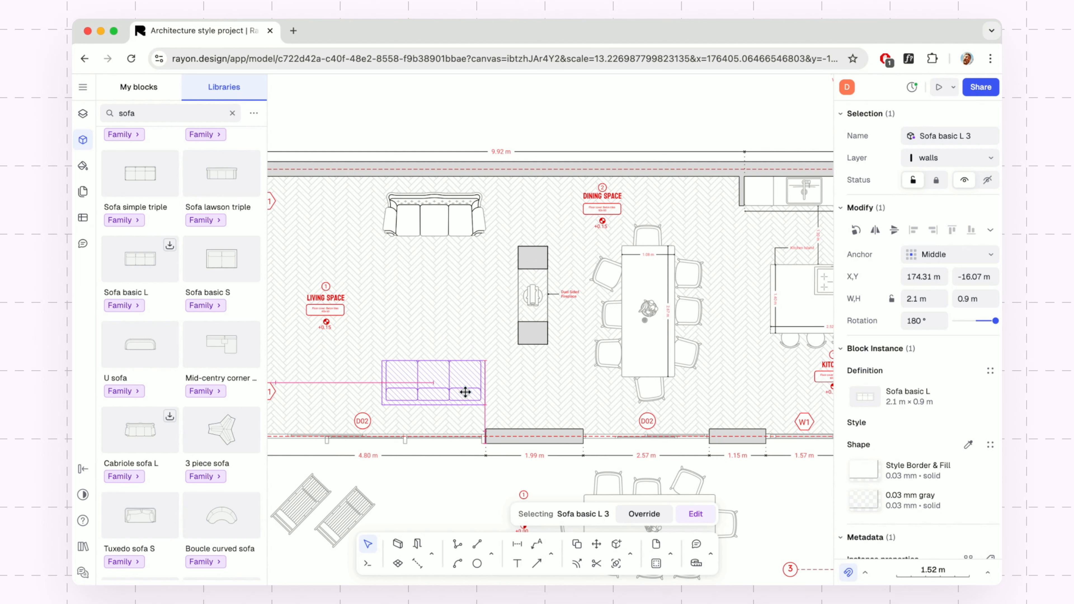
Step: Search for "carpet" and place the 1.5 m × 2.3 m Carpet stripes block between the two sofas, rotated -90°
left_click(161, 114)
type("carpet")
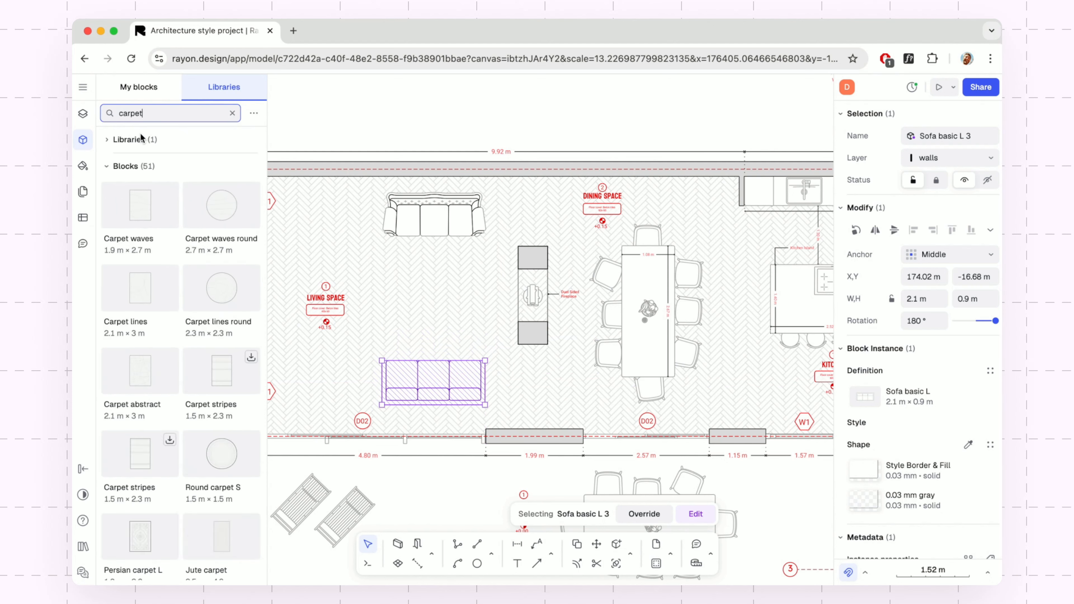
left_click_drag(222, 373, 419, 312)
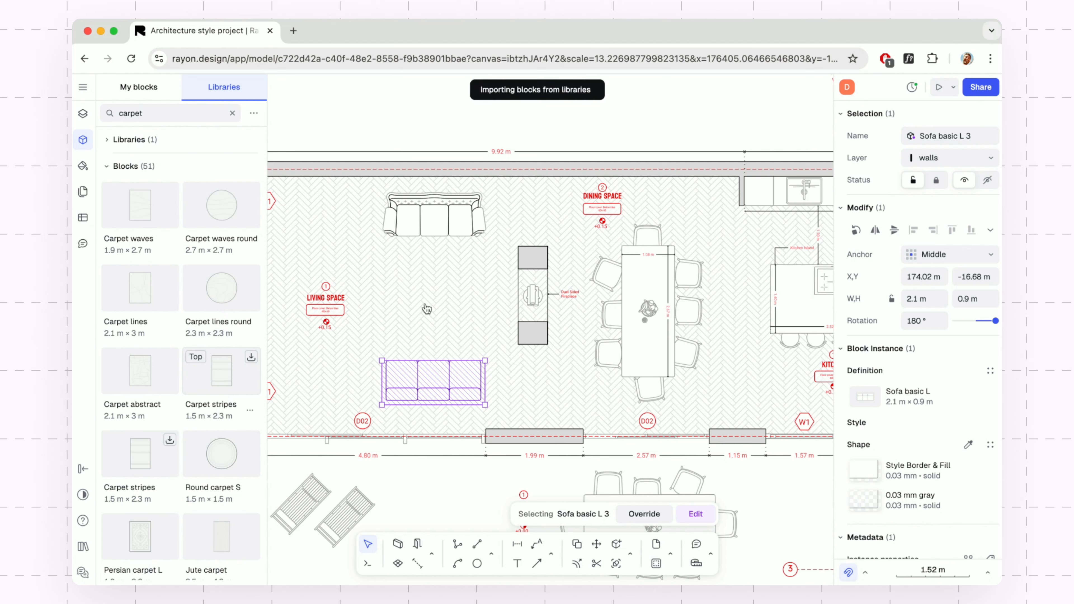
left_click_drag(469, 248, 496, 368)
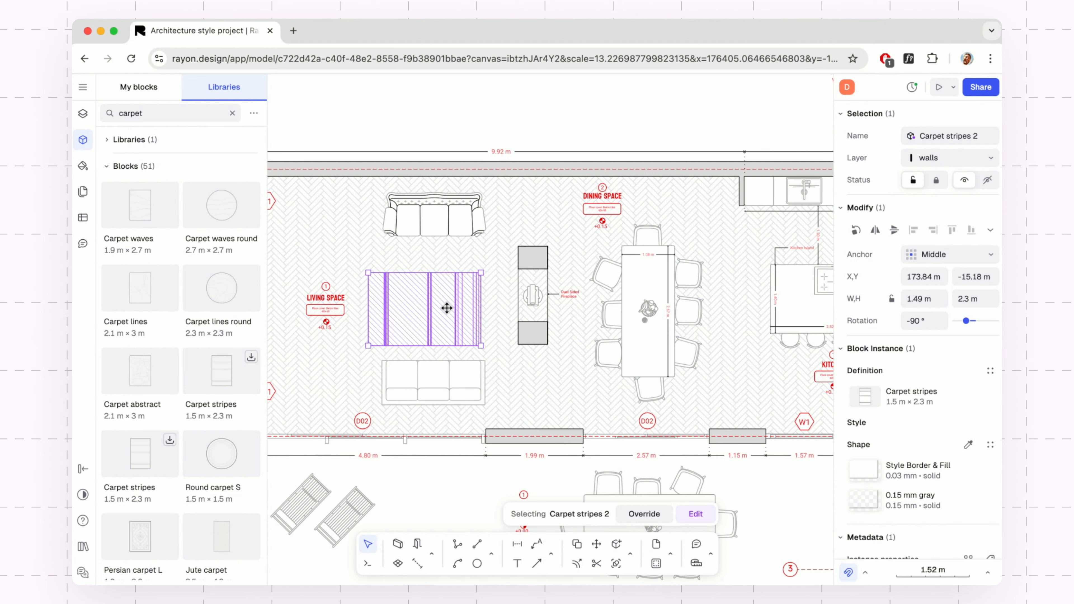
left_click_drag(446, 308, 457, 295)
Step: Search for "coffee t" and place a Coffee table rectangular block at the centre of the striped carpet
double_click(167, 111)
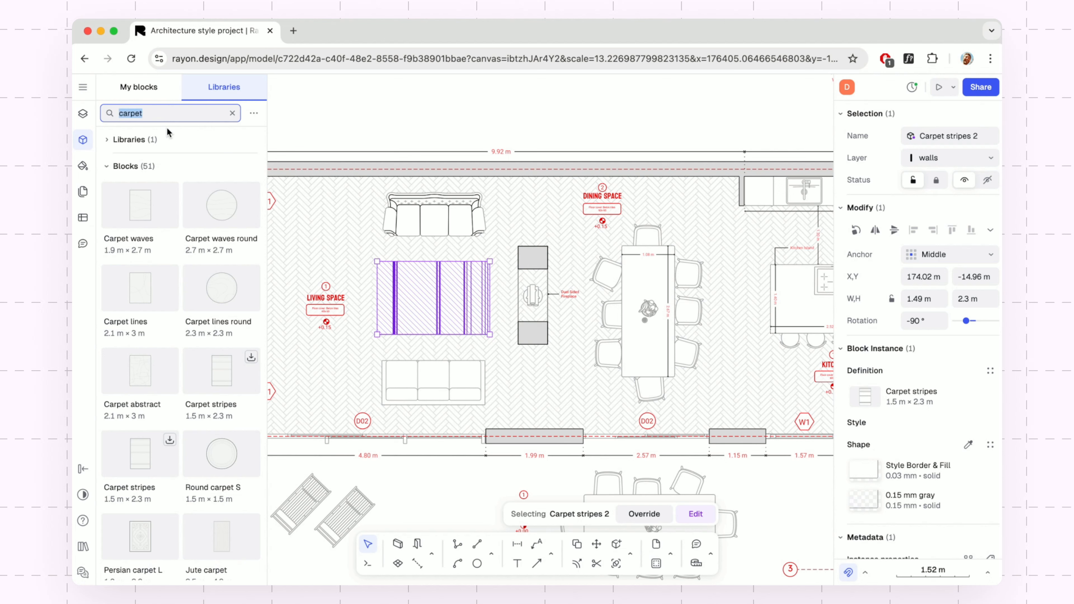
type("coffee")
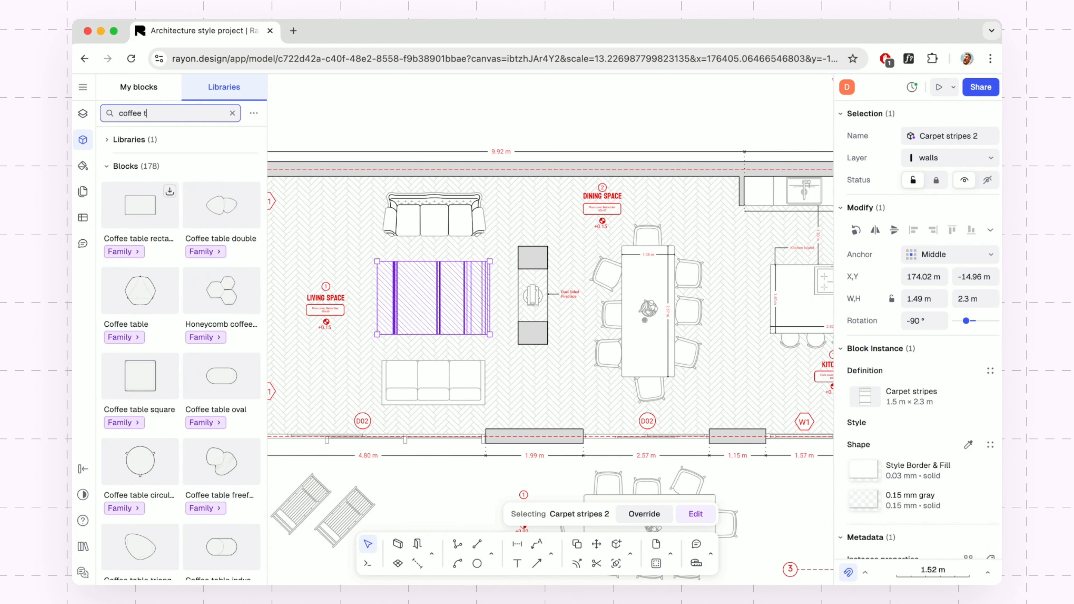
left_click(167, 208)
left_click_drag(166, 207, 422, 300)
Step: Search the block libraries for "armchair" and place an Armchair round block in the living space, beside the Cabriole sofa near the upper wall
double_click(154, 115)
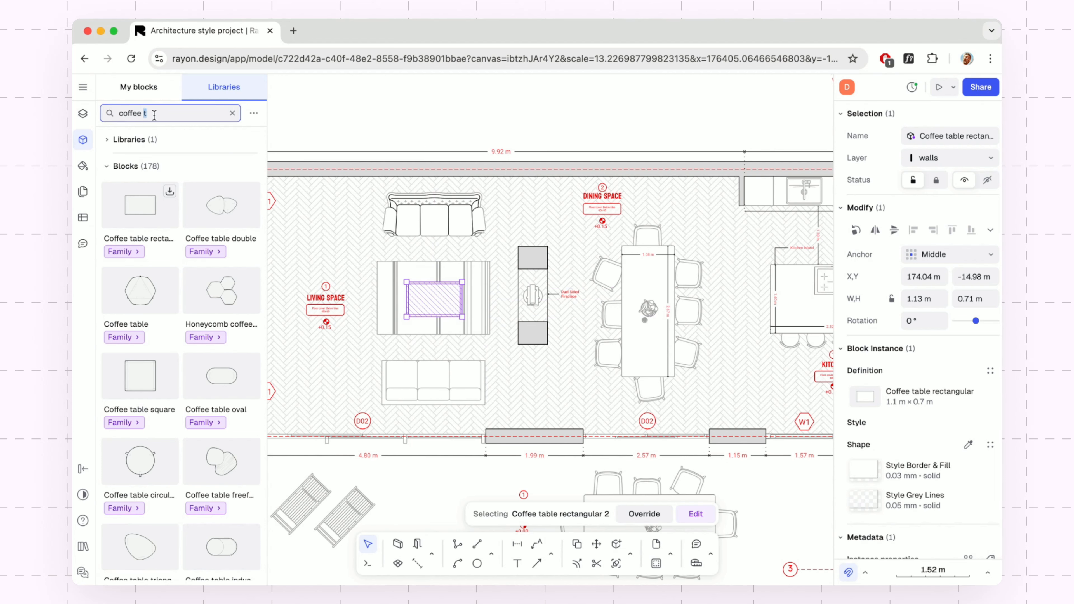
key("ctrl+a")
type("arm")
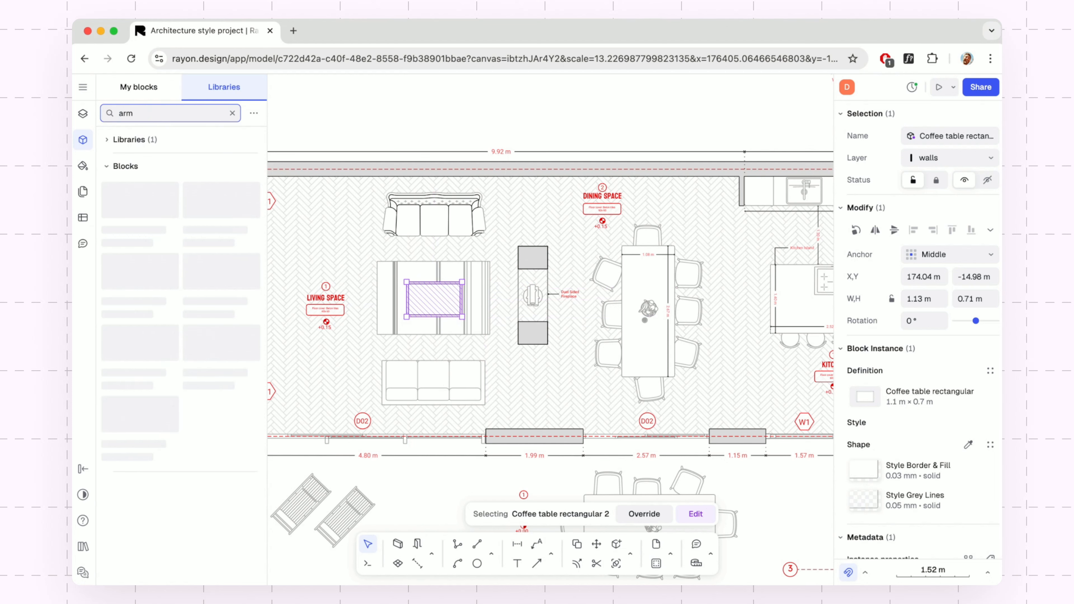
type("chair")
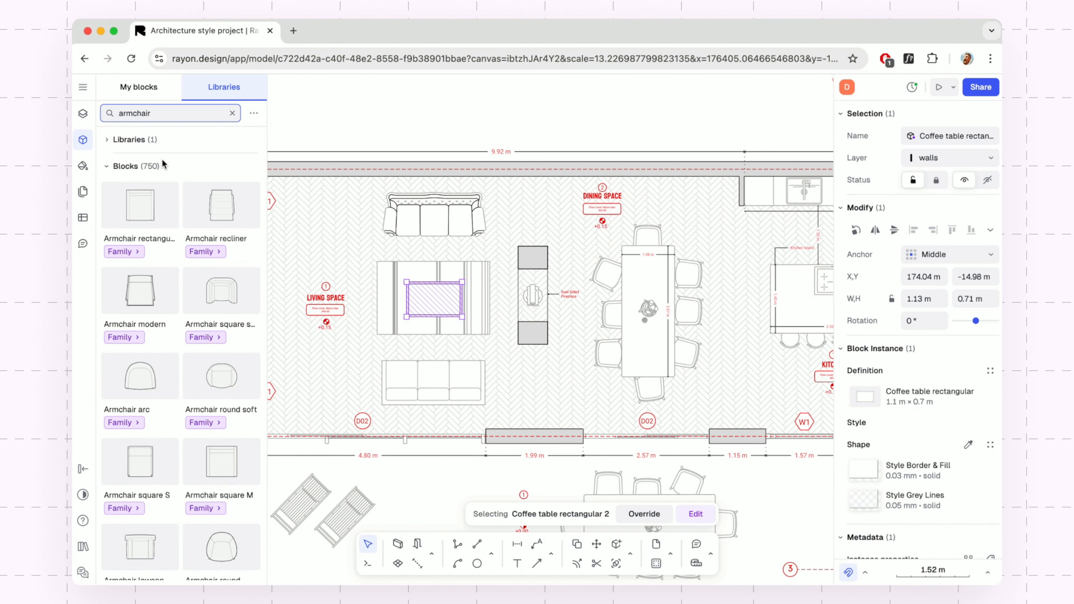
scroll(168, 248, "down", 2)
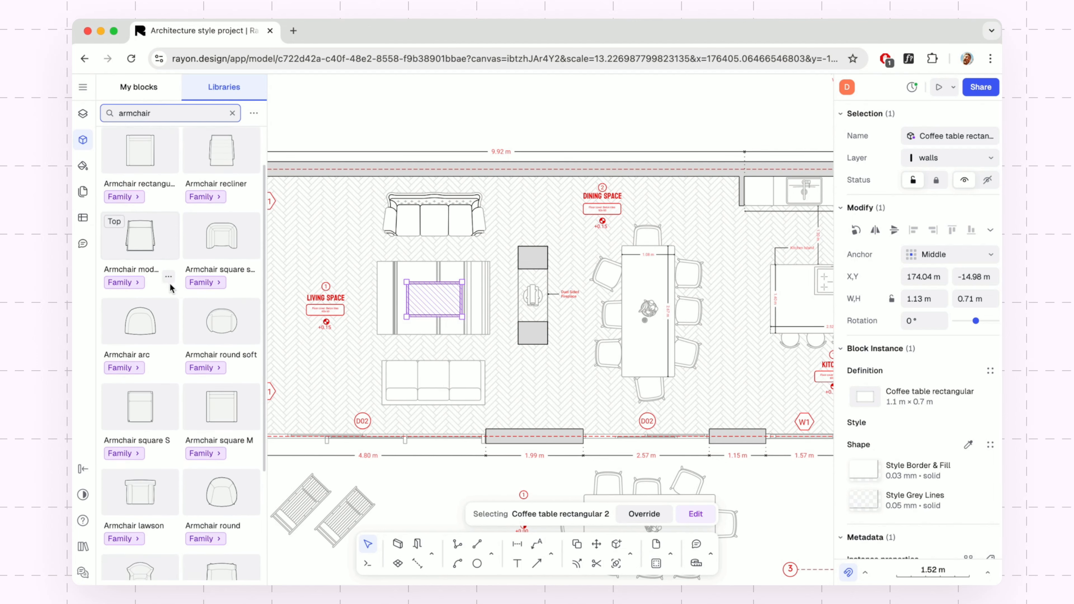
scroll(171, 288, "down", 4)
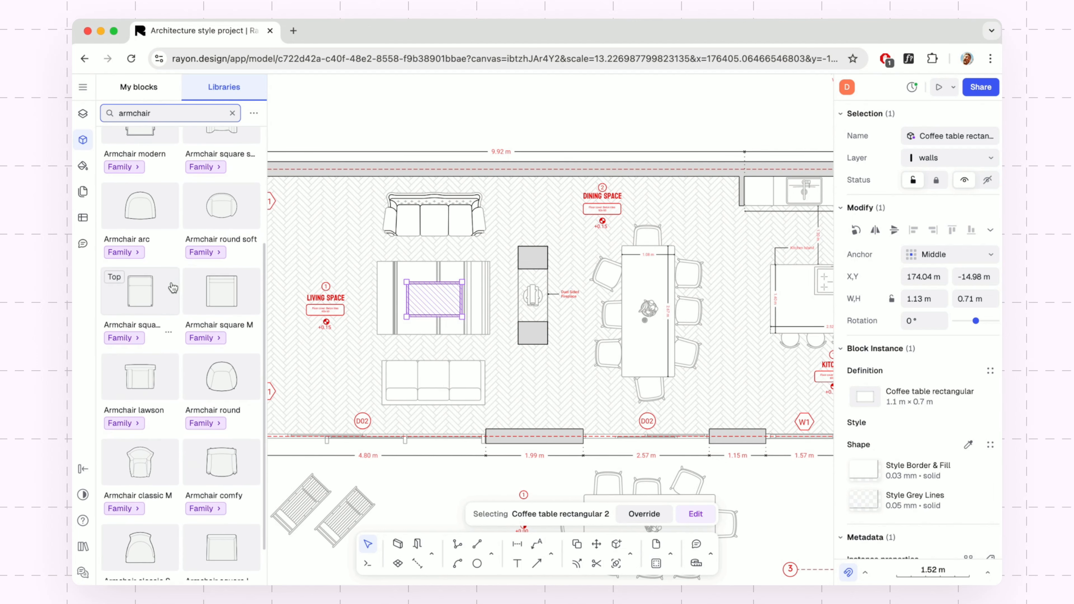
scroll(173, 288, "down", 3)
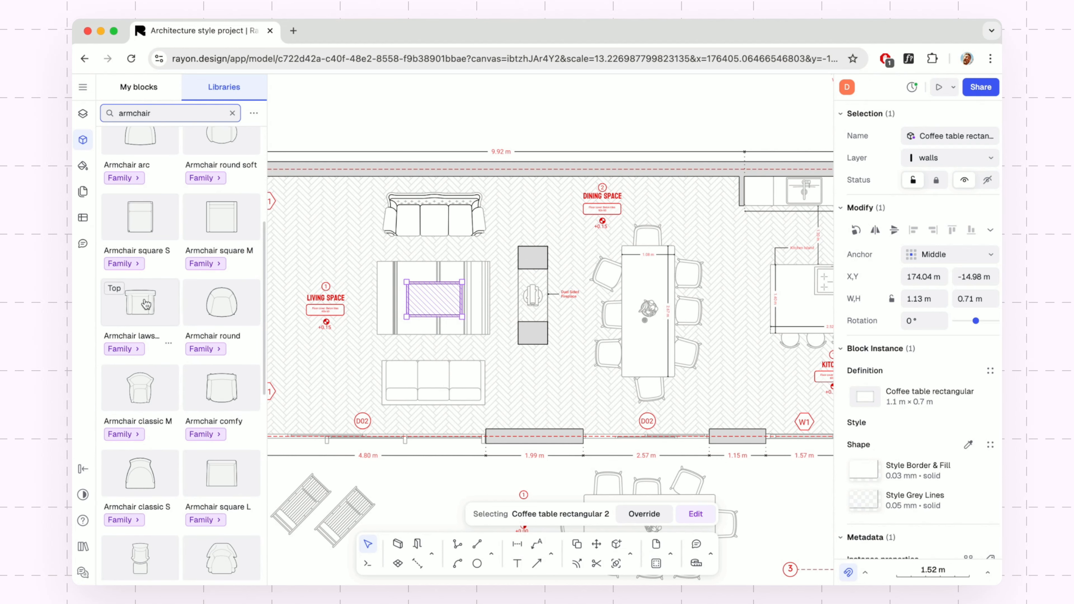
left_click_drag(211, 308, 311, 231)
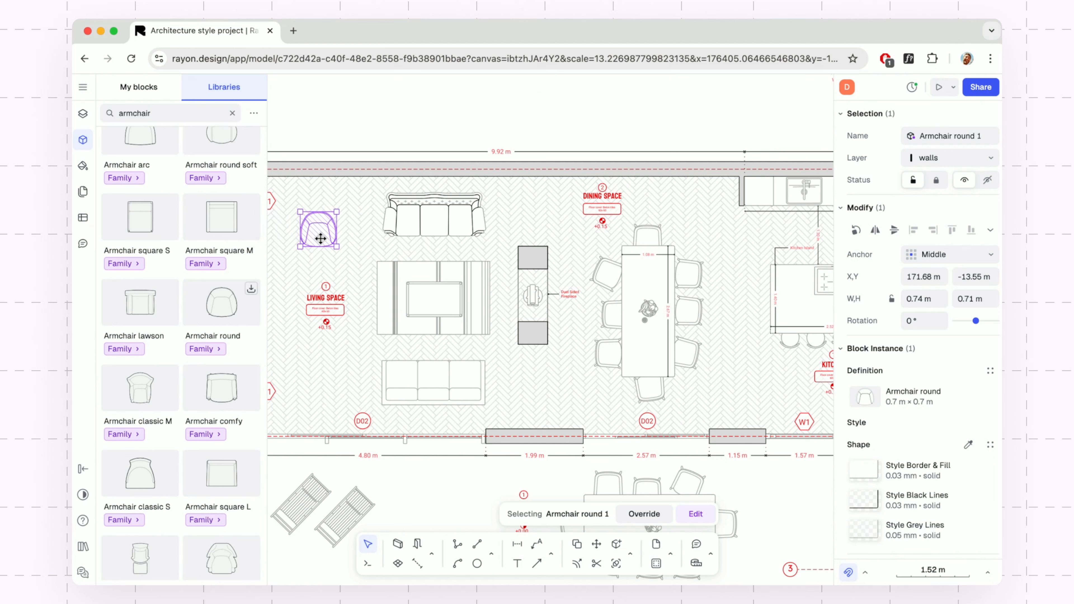
Step: Rotate the round armchair by about 44° so it faces the seating area, and close the block library
left_click_drag(339, 251, 369, 237)
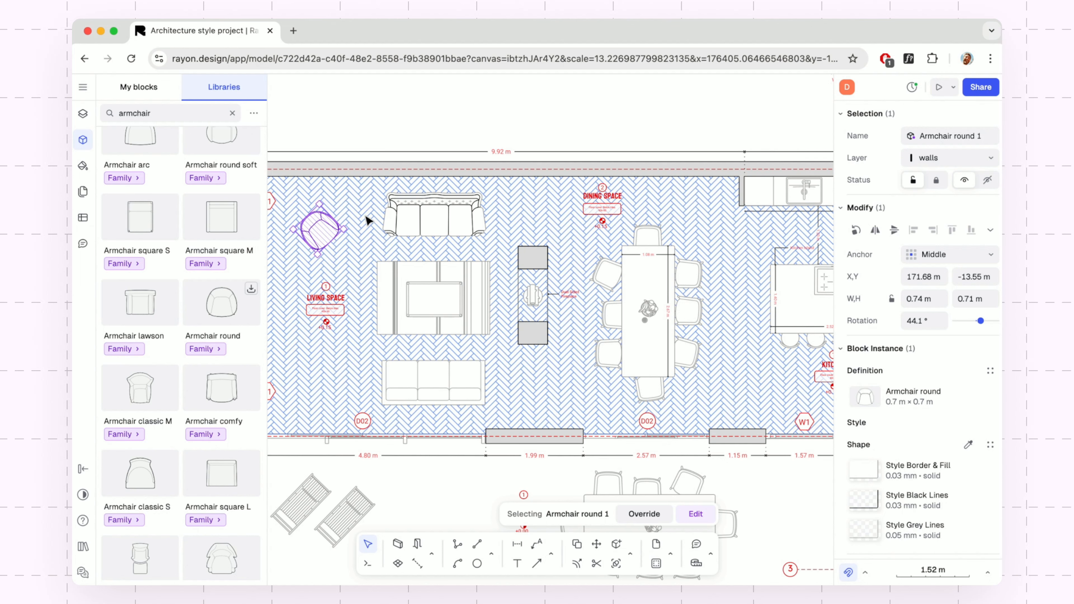
left_click(375, 139)
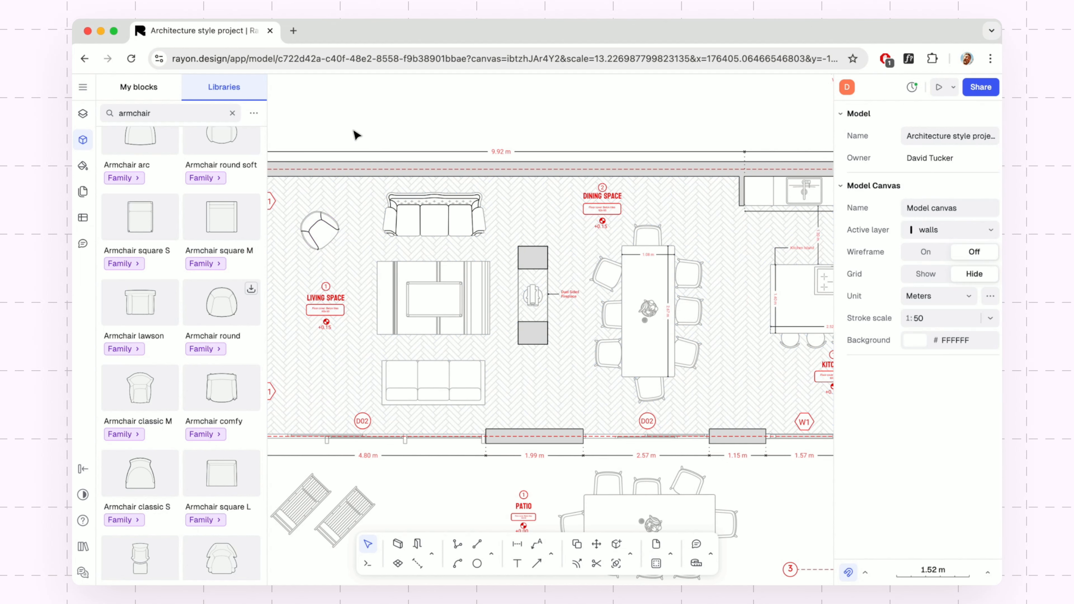
left_click(83, 139)
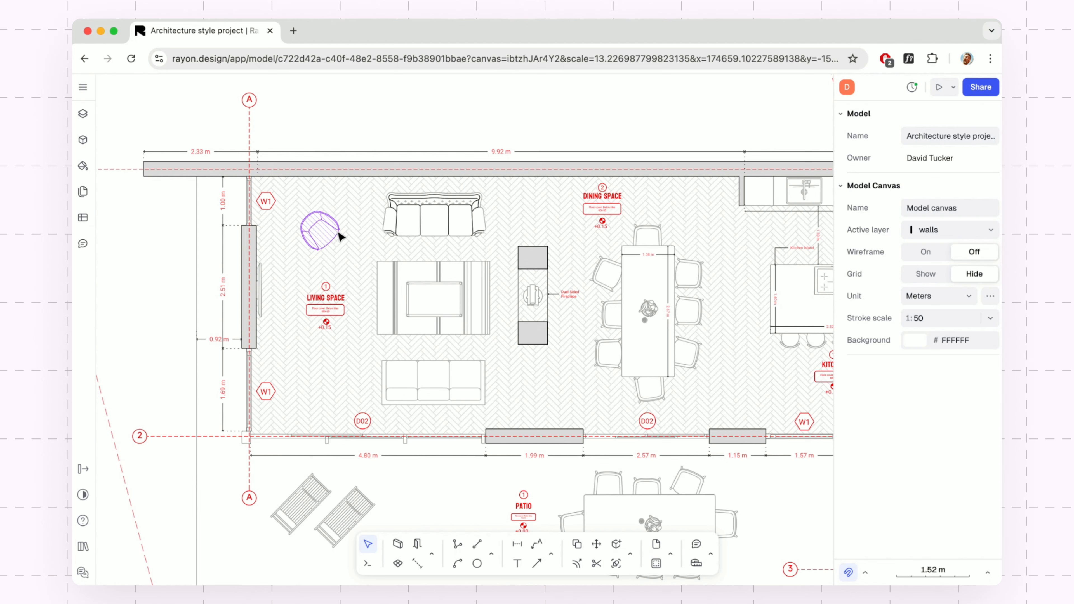
Step: Replace the round armchair's Style Black Lines with Style Grey Lines, then deselect it
left_click(320, 241)
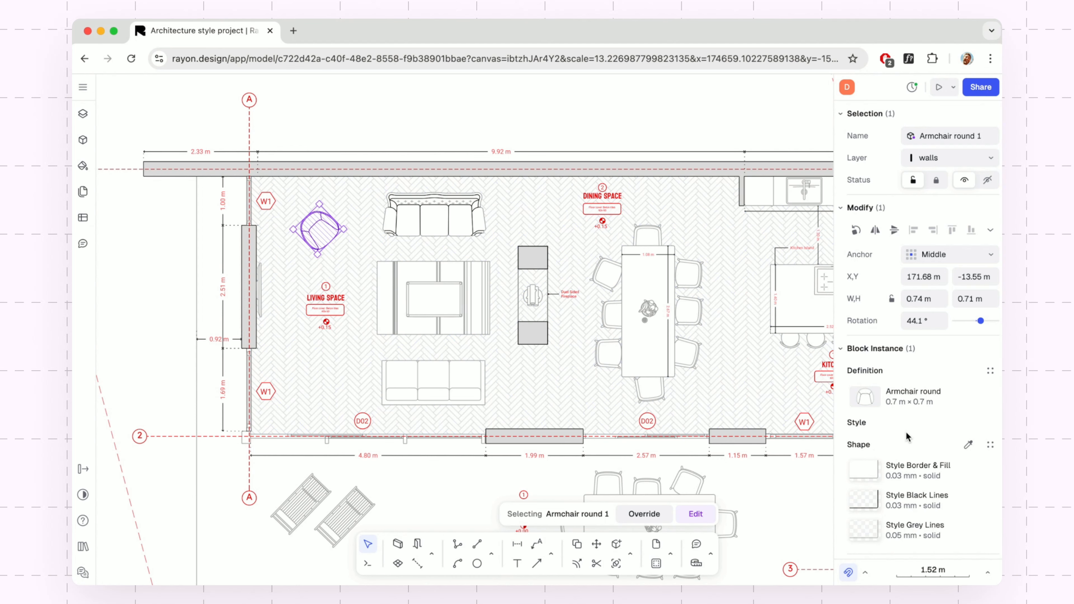
left_click(876, 505)
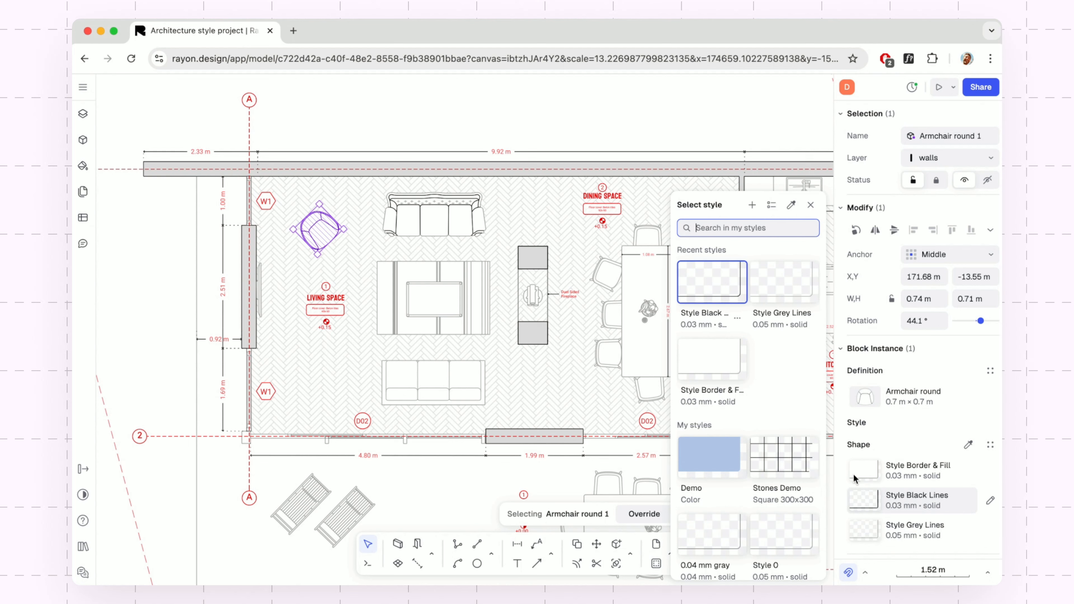
left_click(789, 291)
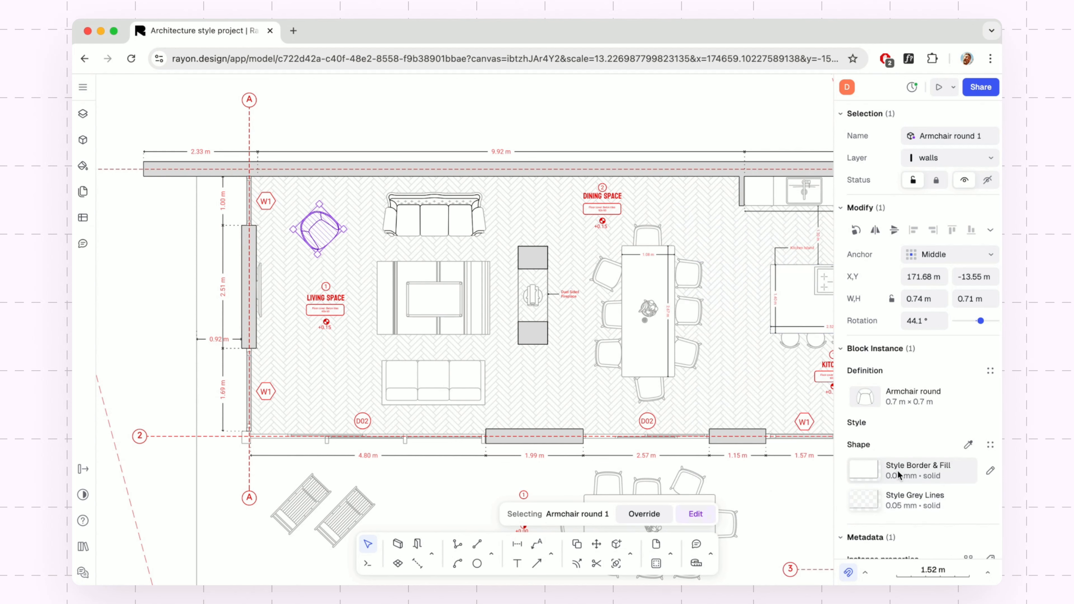
left_click(502, 107)
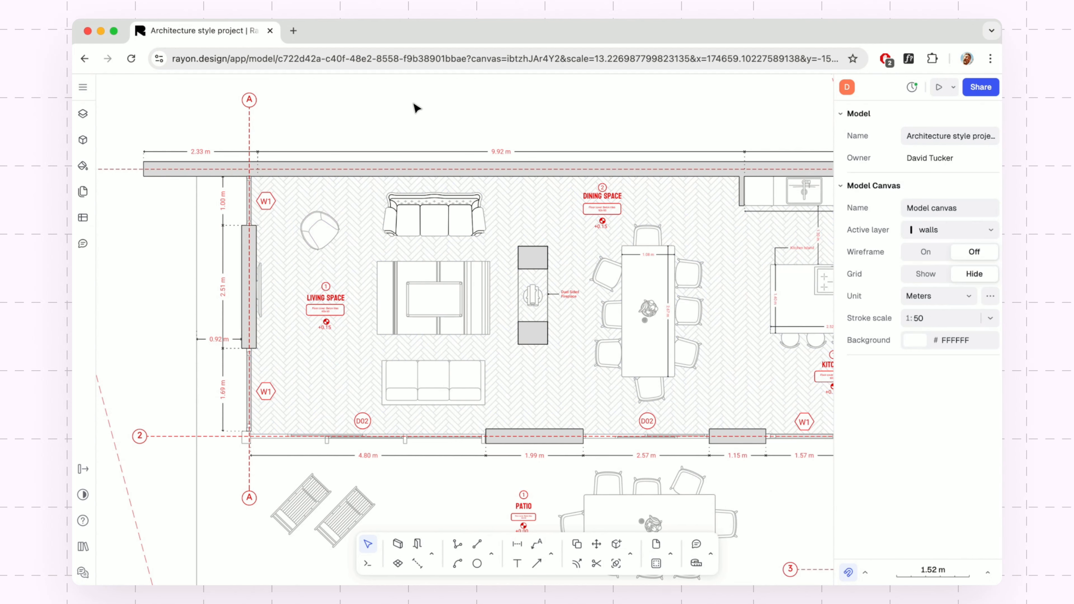
Step: Replace the Cabriole sofa's Style Black Lines with Style Grey Lines, then deselect it
left_click(413, 217)
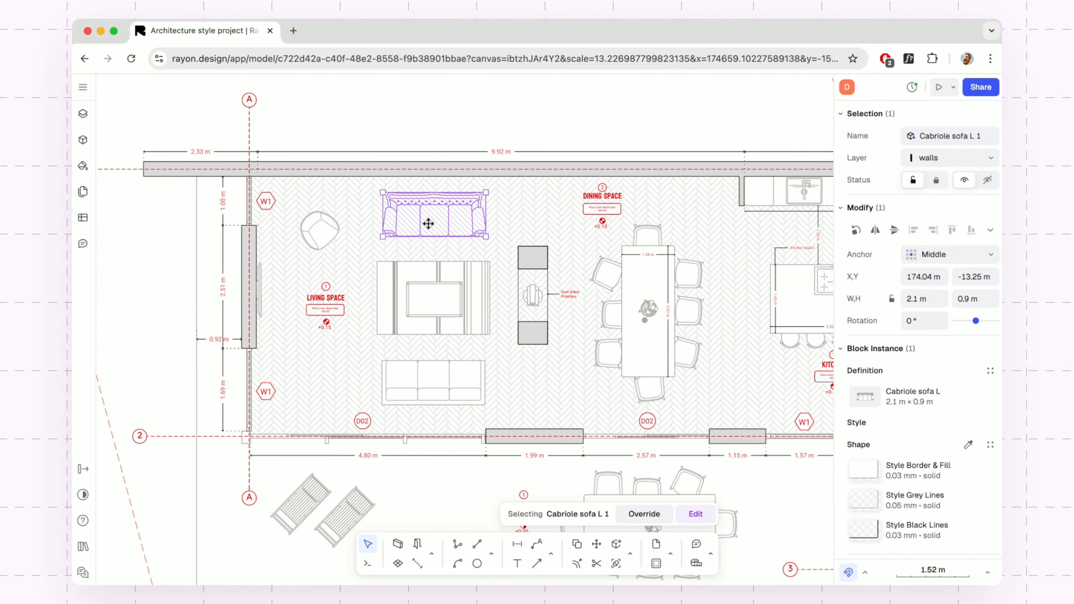
left_click(863, 536)
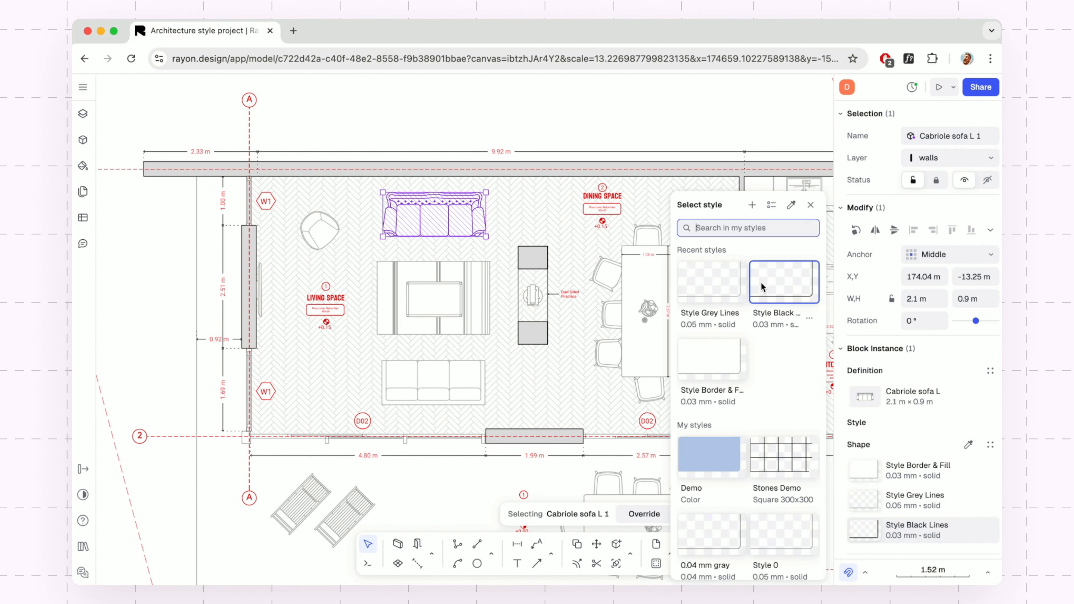
left_click(725, 285)
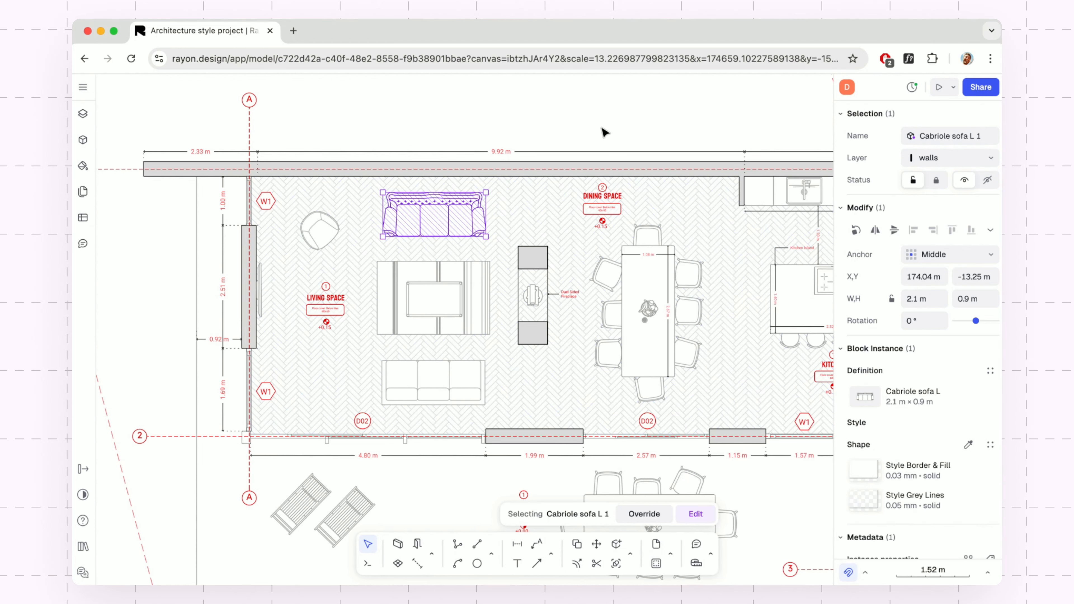
key("Escape")
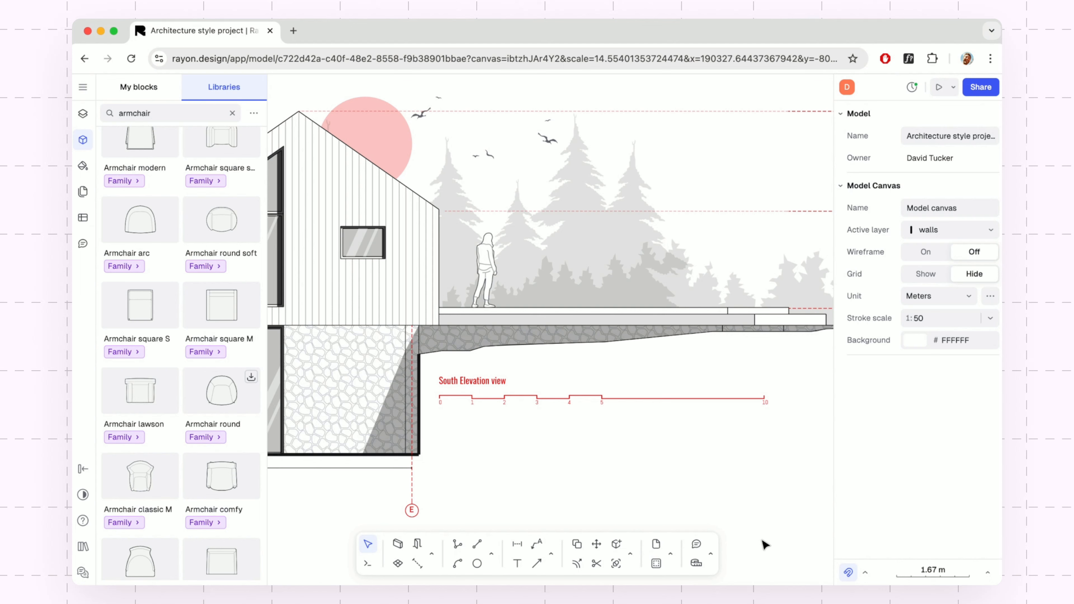
Step: Look through the Armchair round family and place its top-view block beside the human figure on the South Elevation
left_click(210, 436)
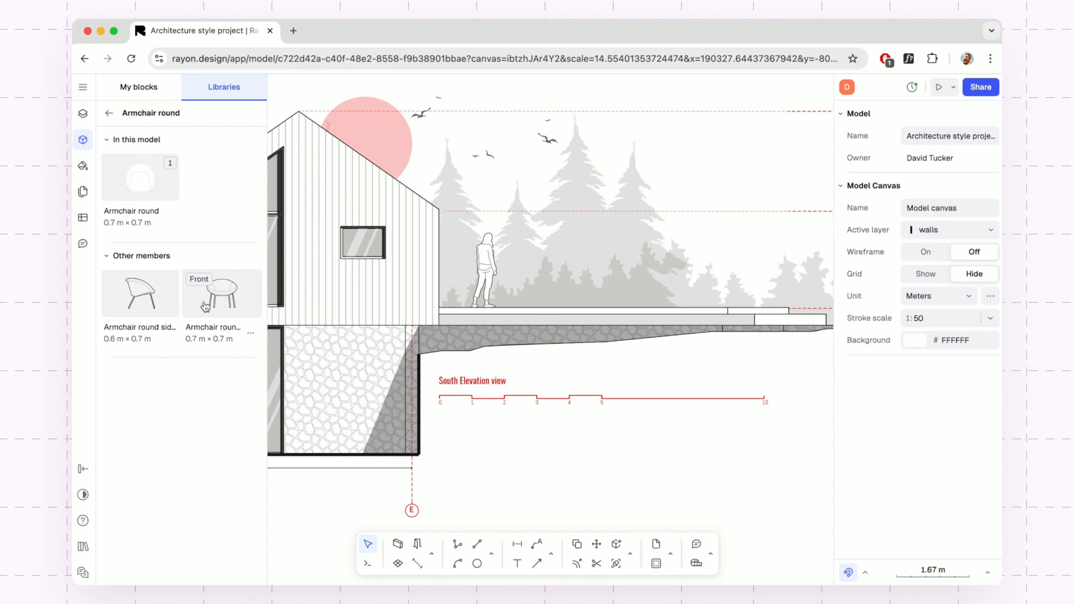
left_click(111, 118)
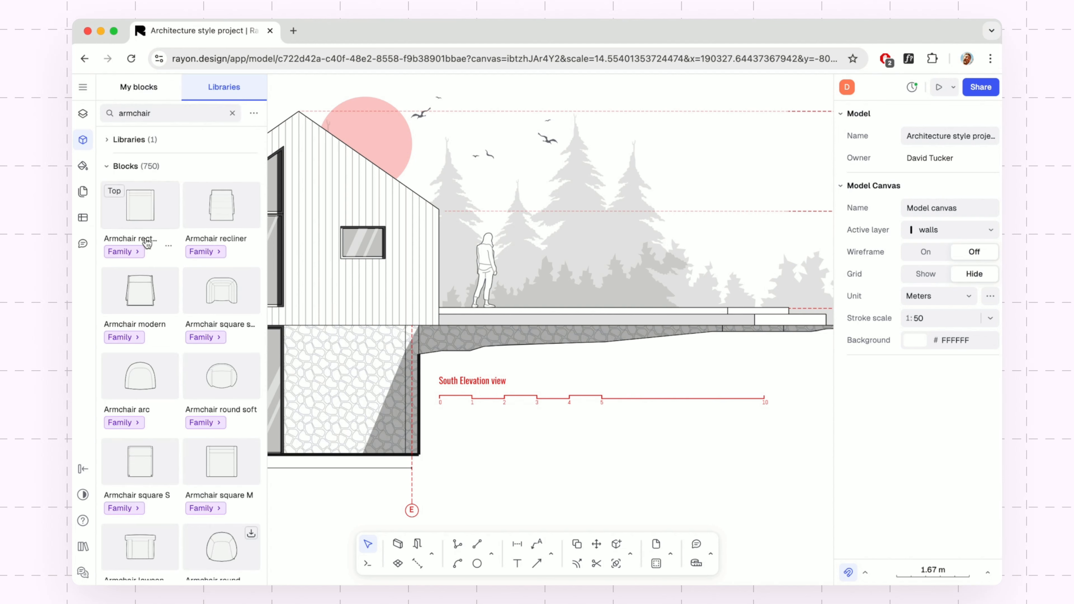
scroll(211, 448, "down", 3)
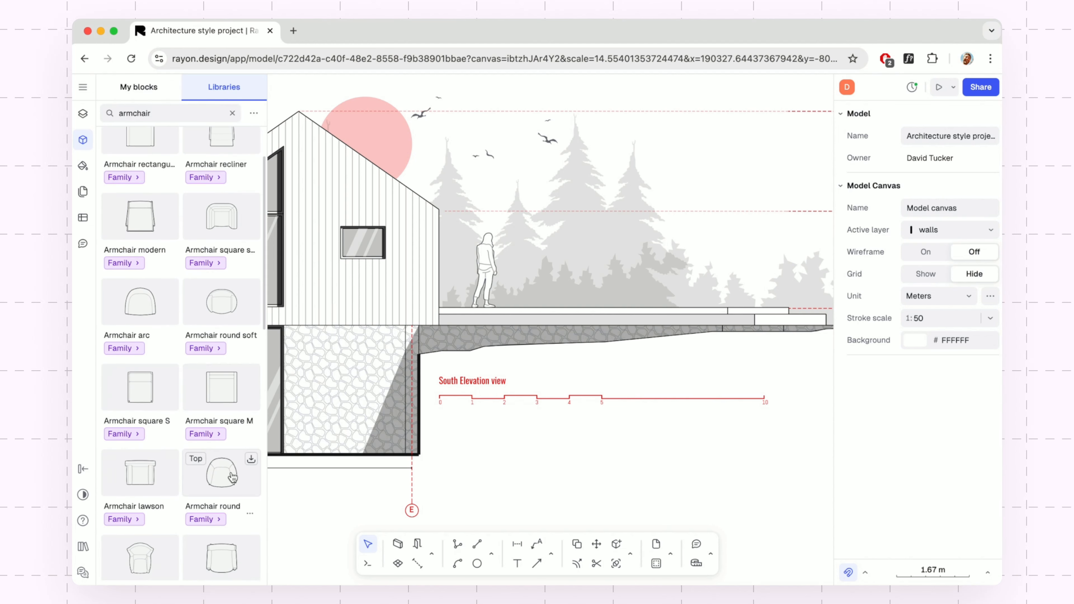
left_click_drag(229, 481, 536, 296)
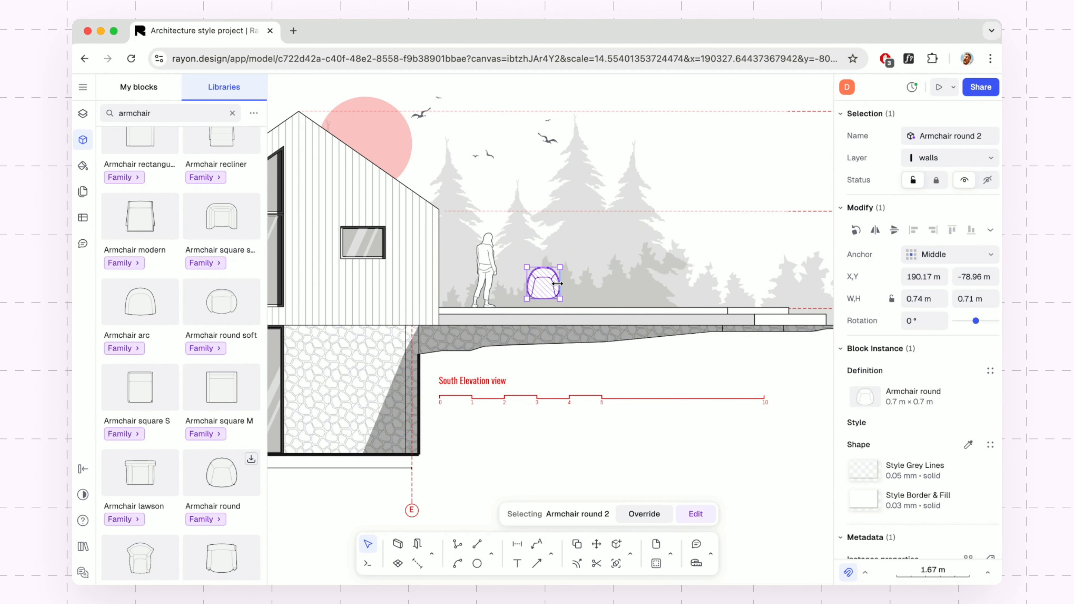
Step: Swap the elevation's armchair to the Armchair round side view definition and lower it onto the terrace
mouse_move(876, 399)
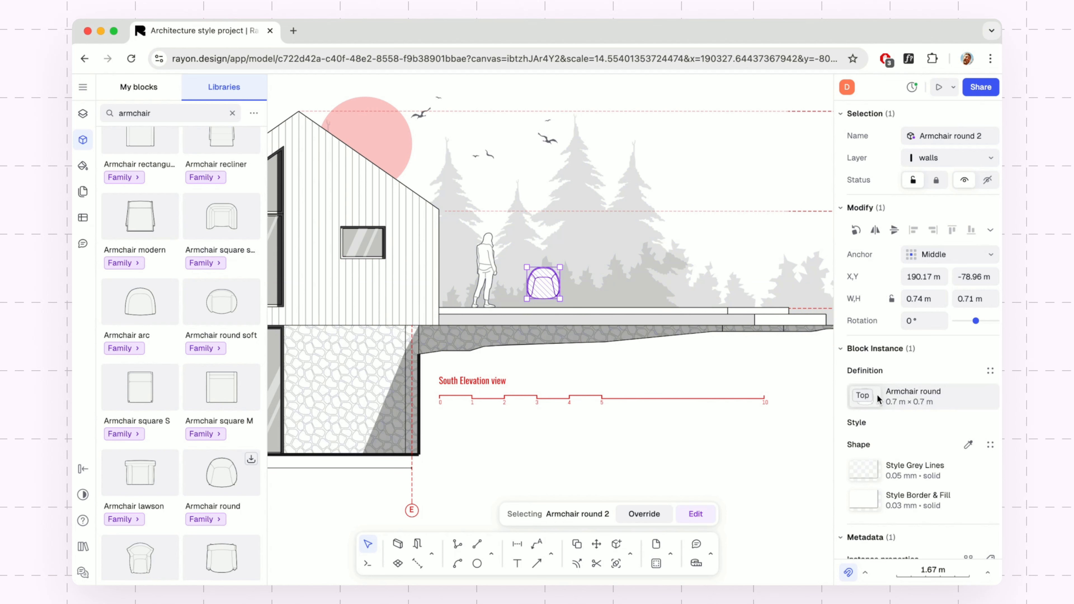
left_click(877, 400)
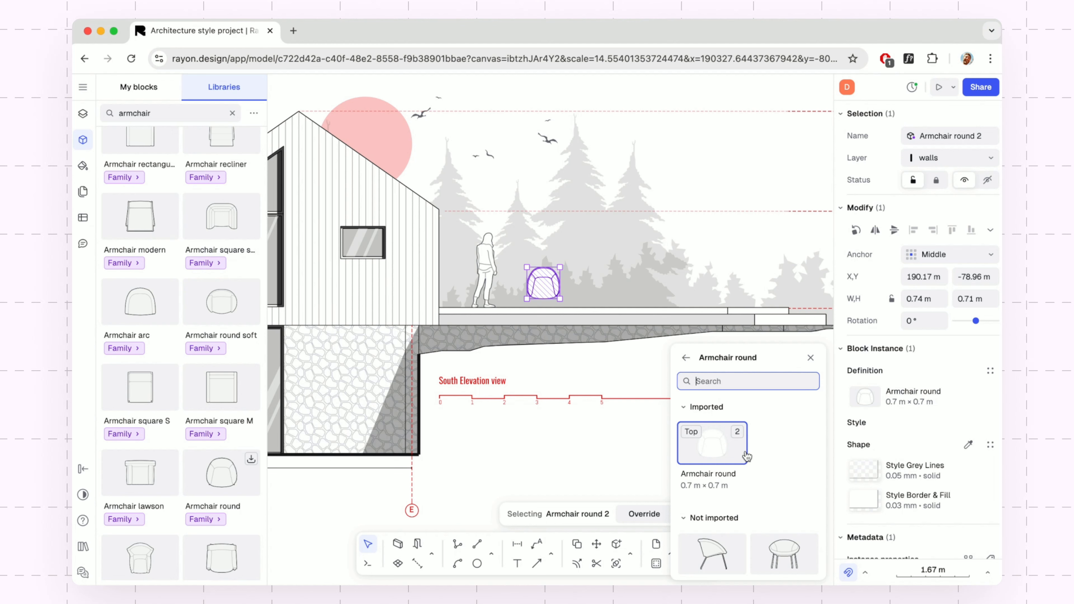
scroll(754, 449, "down", 1)
left_click(728, 520)
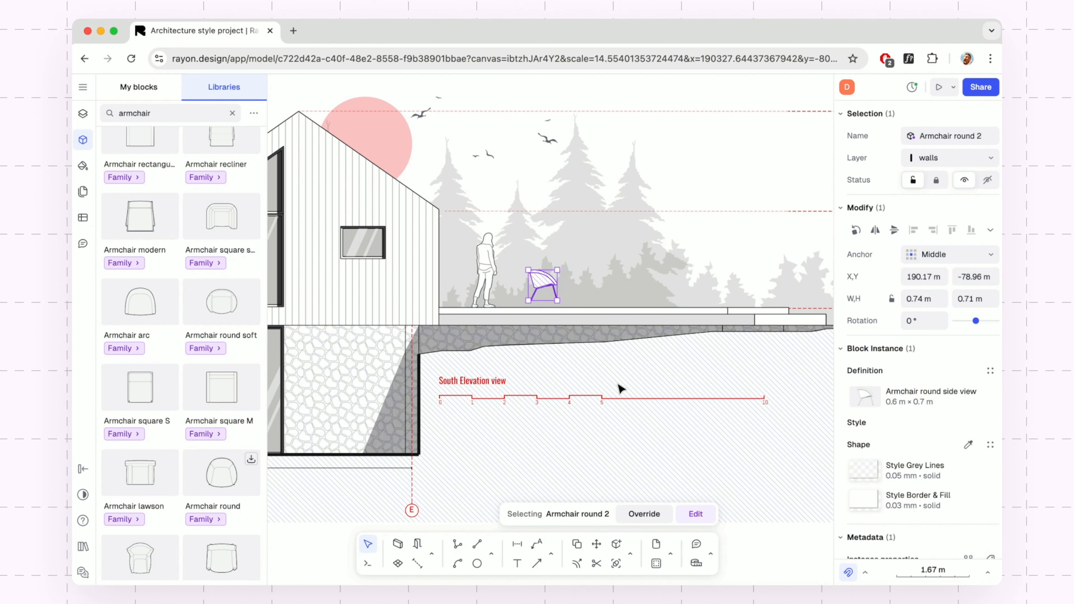
left_click_drag(543, 283, 541, 291)
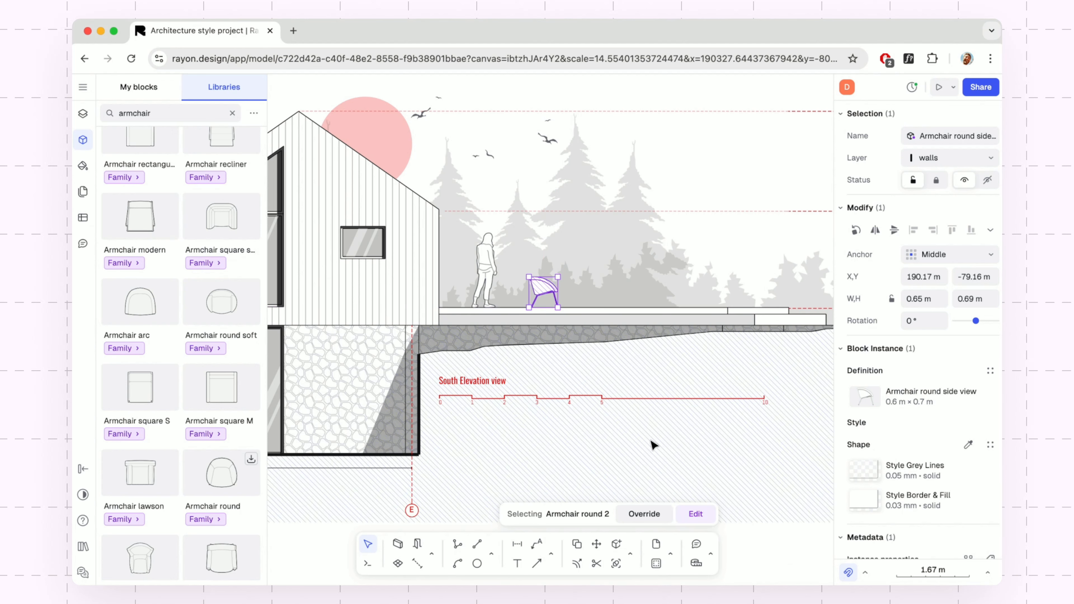
left_click(769, 553)
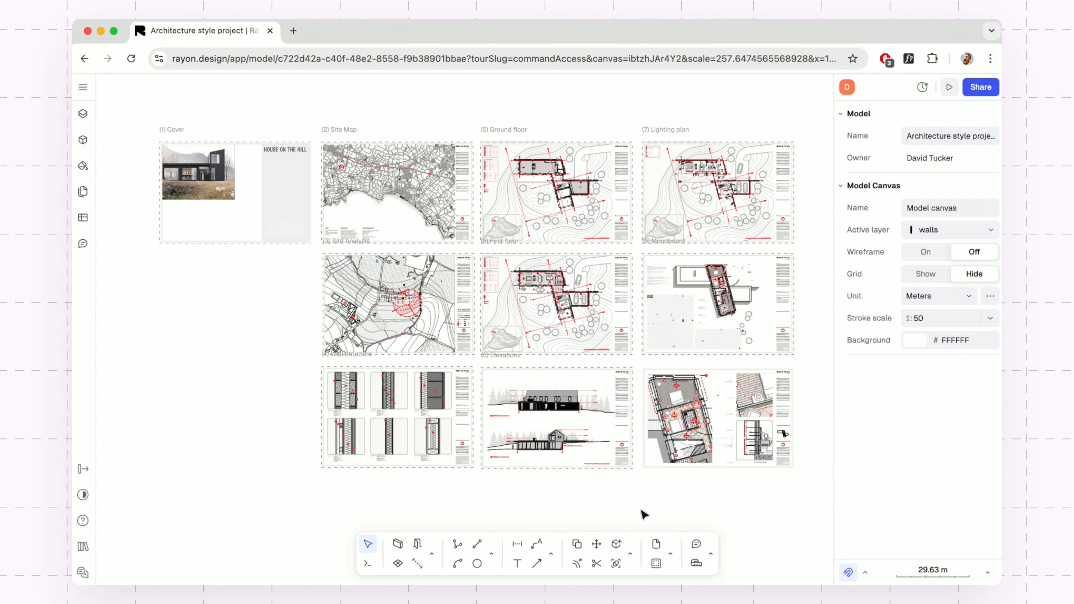
Step: Draw a custom page of about 62.3 m × 49.83 m at 1:40 scale around the unframed sheet beside Elevations
left_click(657, 546)
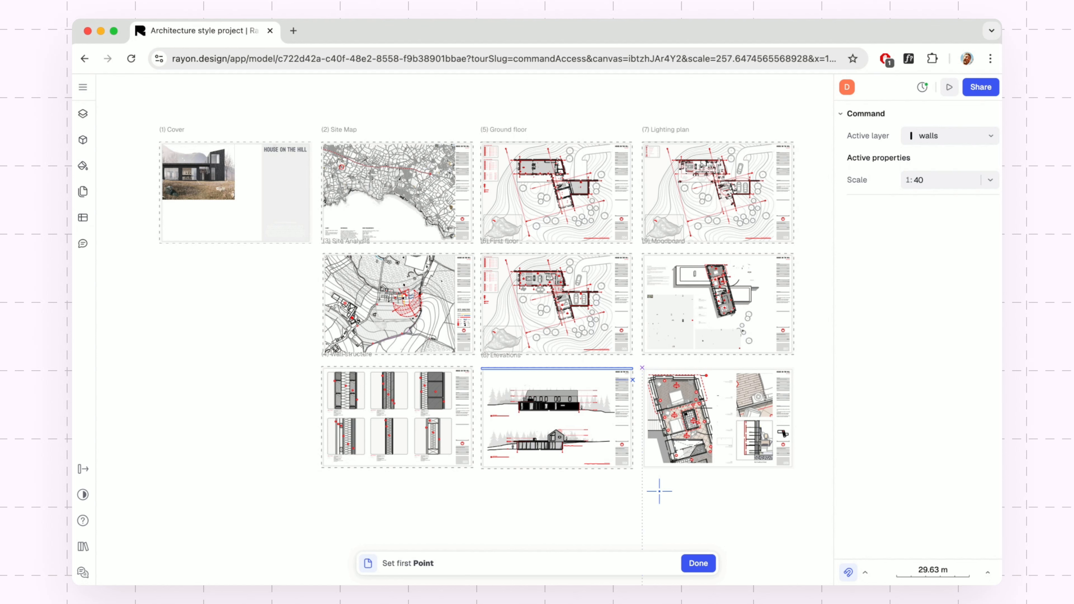
left_click(638, 495)
left_click(651, 468)
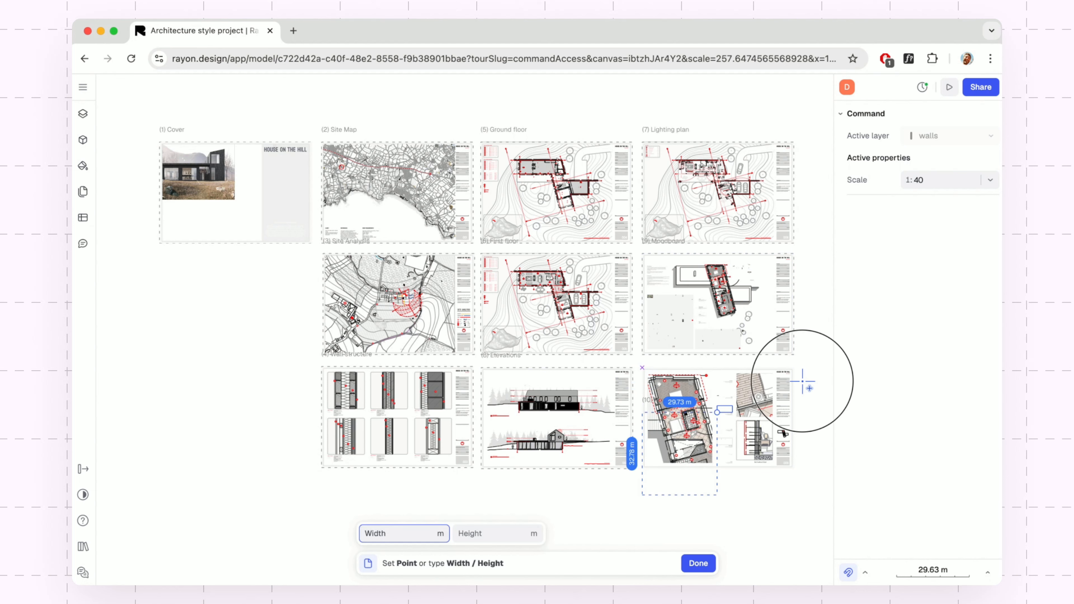
left_click(805, 367)
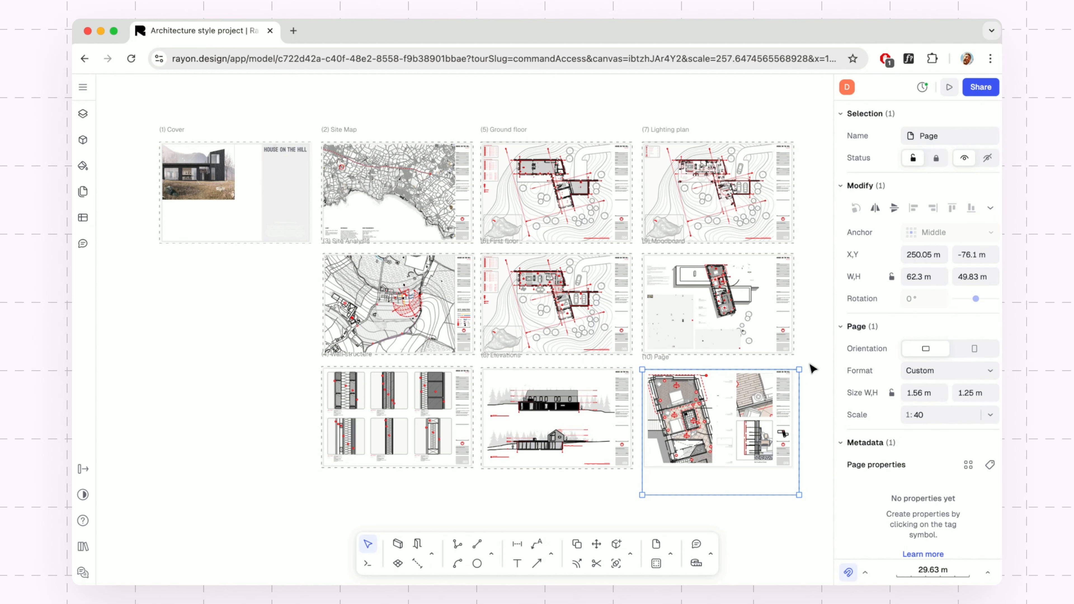
left_click(812, 368)
Step: Duplicate the Elevations page and place the copy over the unframed sheet beside it, aligned with the original
scroll(803, 418, "down", 1)
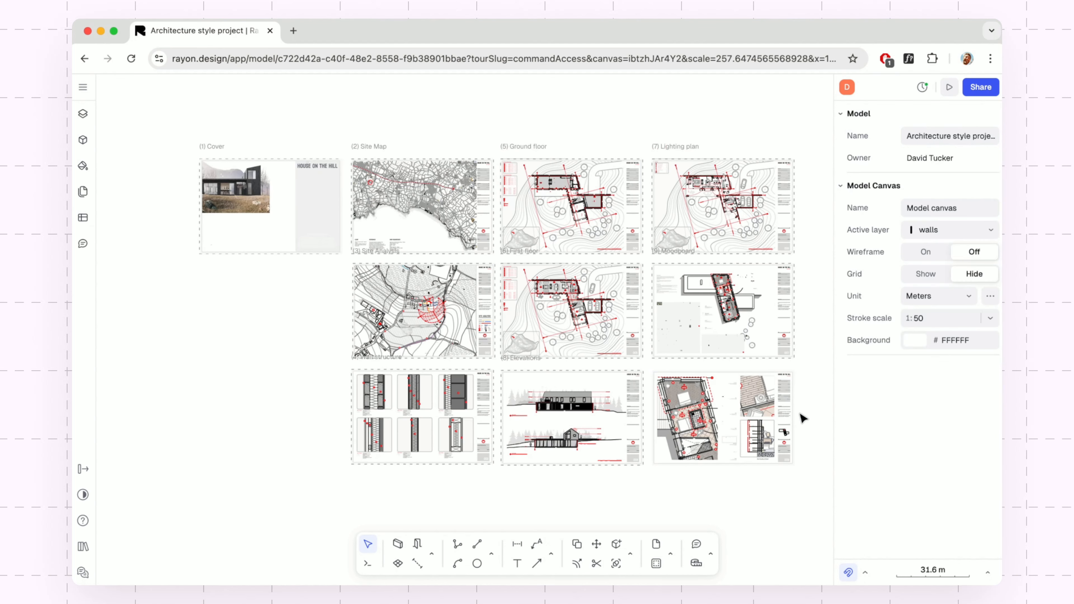
scroll(803, 418, "up", 3)
scroll(803, 418, "up", 2)
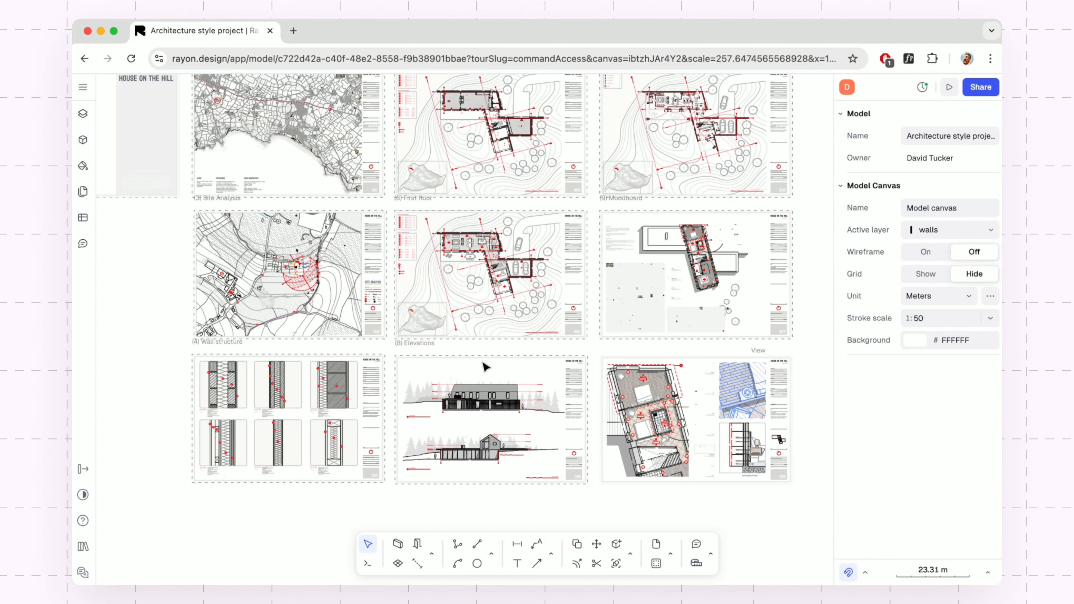
left_click(426, 344)
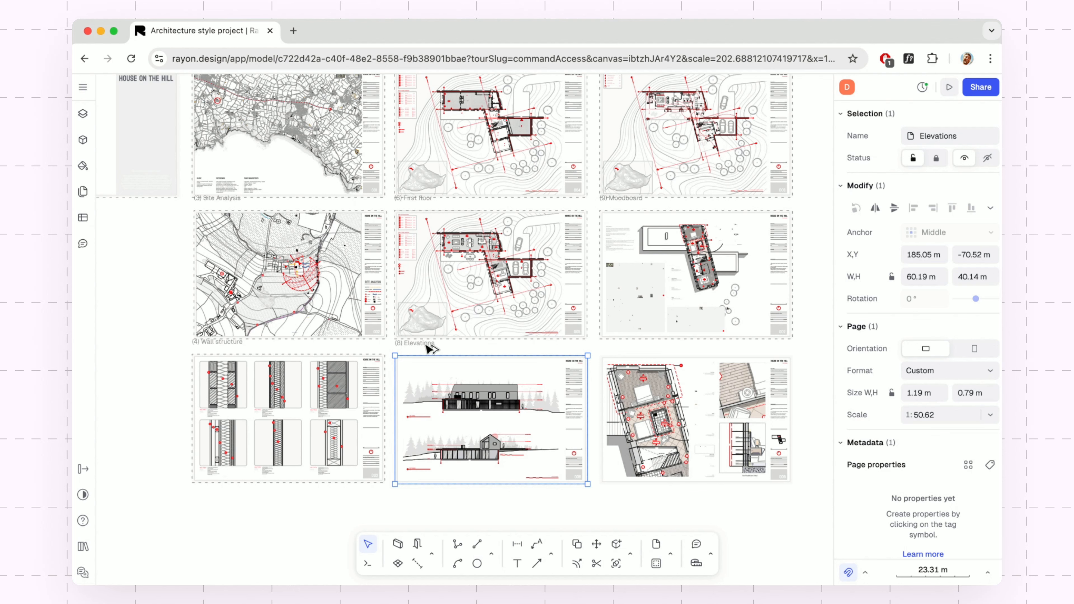
left_click_drag(425, 344, 633, 350, "alt")
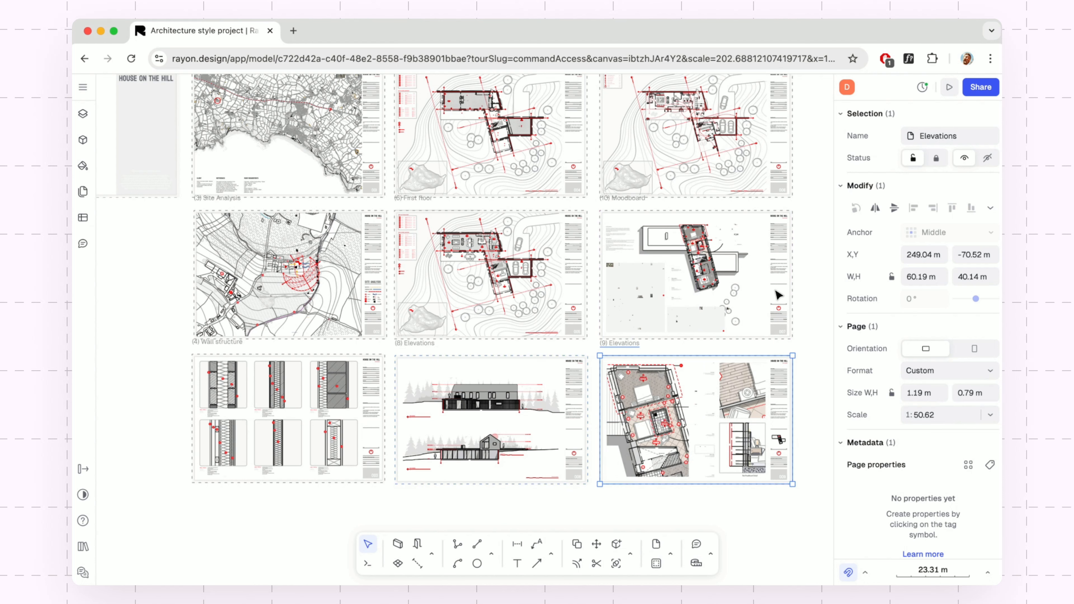
Step: Rename the duplicated Elevations page around the bedroom detail sheet as Millwork
double_click(942, 135)
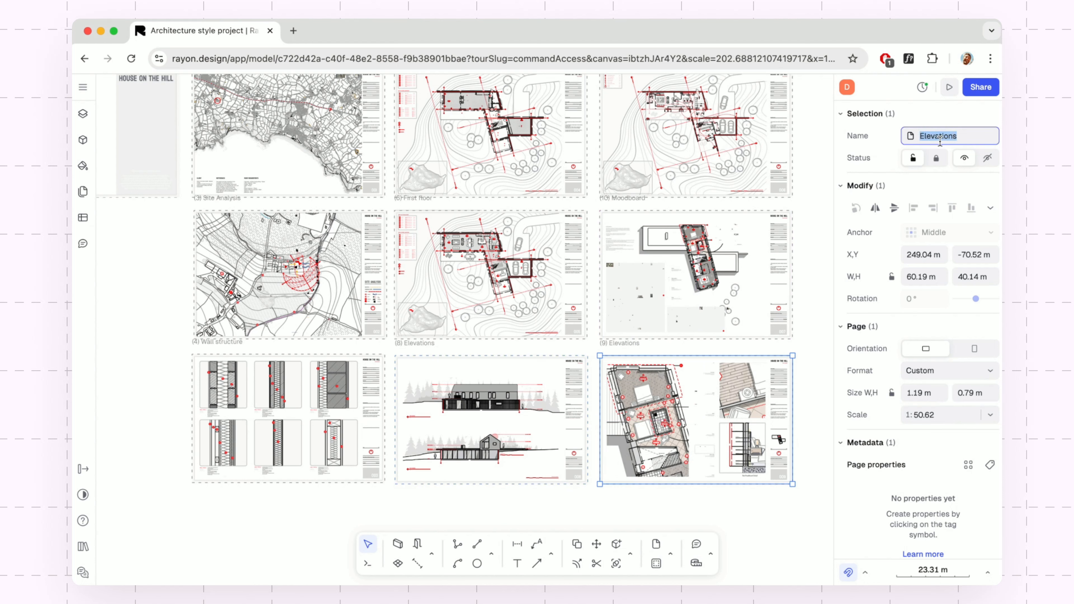
type("Millwork")
key("Return")
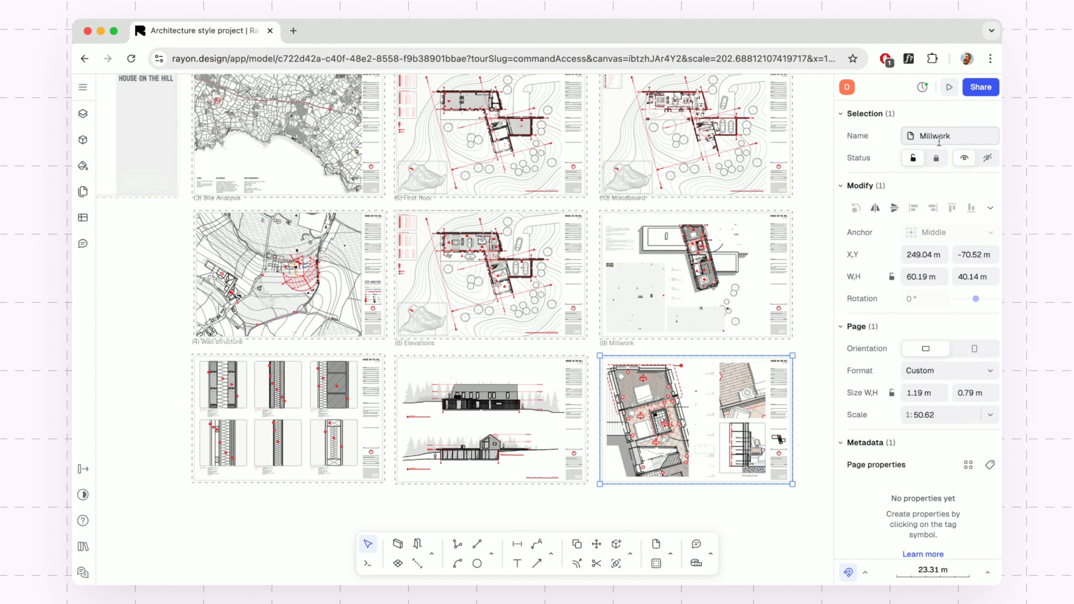
left_click(824, 314)
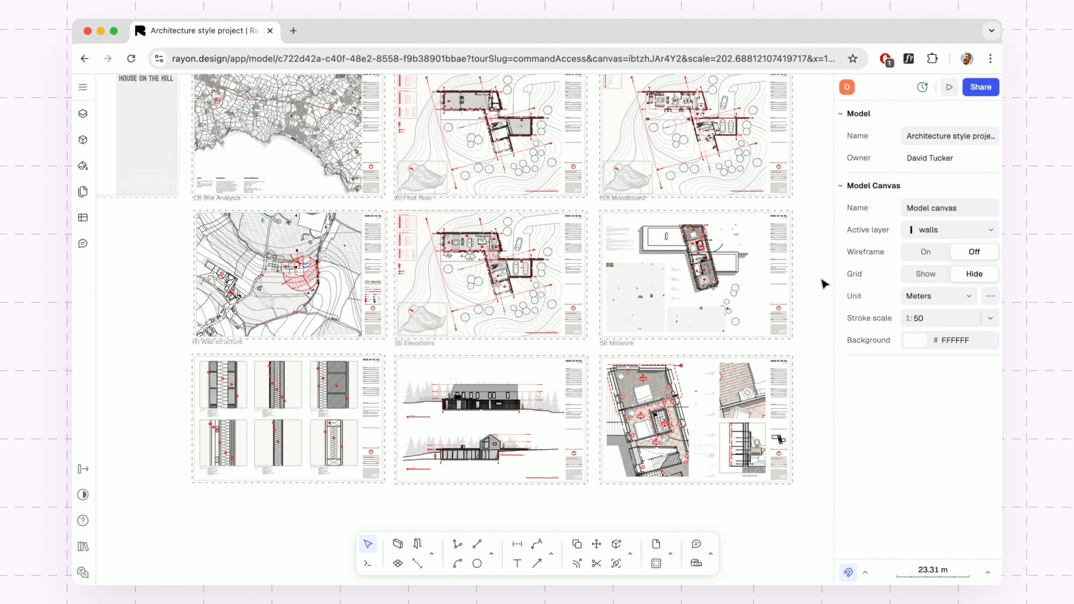
Step: Reorder the project's pages so that Millwork comes after Moodboard as page 10
scroll(822, 280, "down", 1)
middle_click_drag(822, 280, 828, 307)
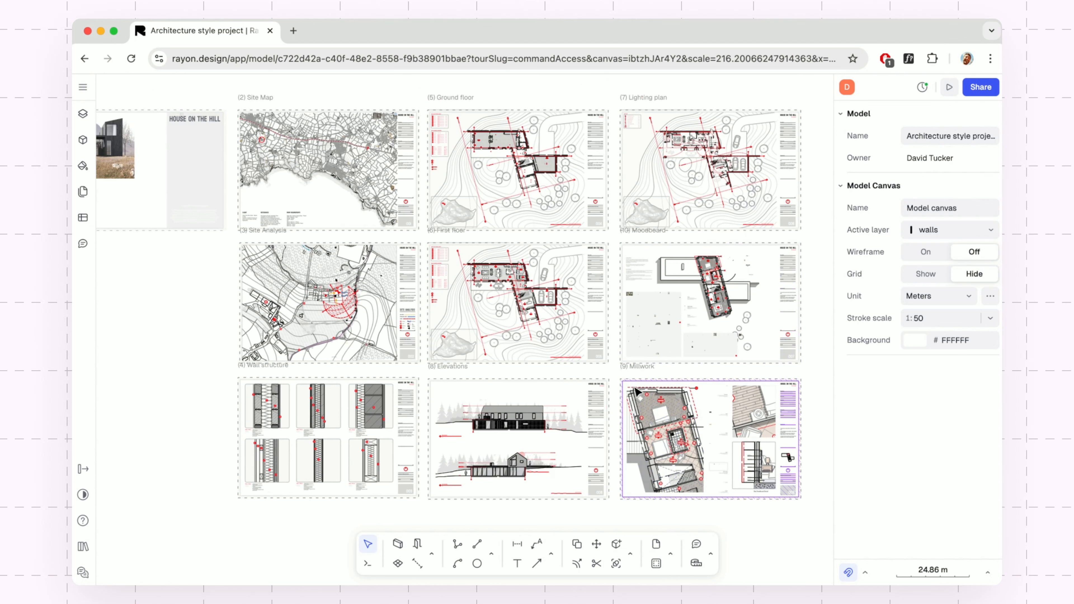
left_click(642, 404)
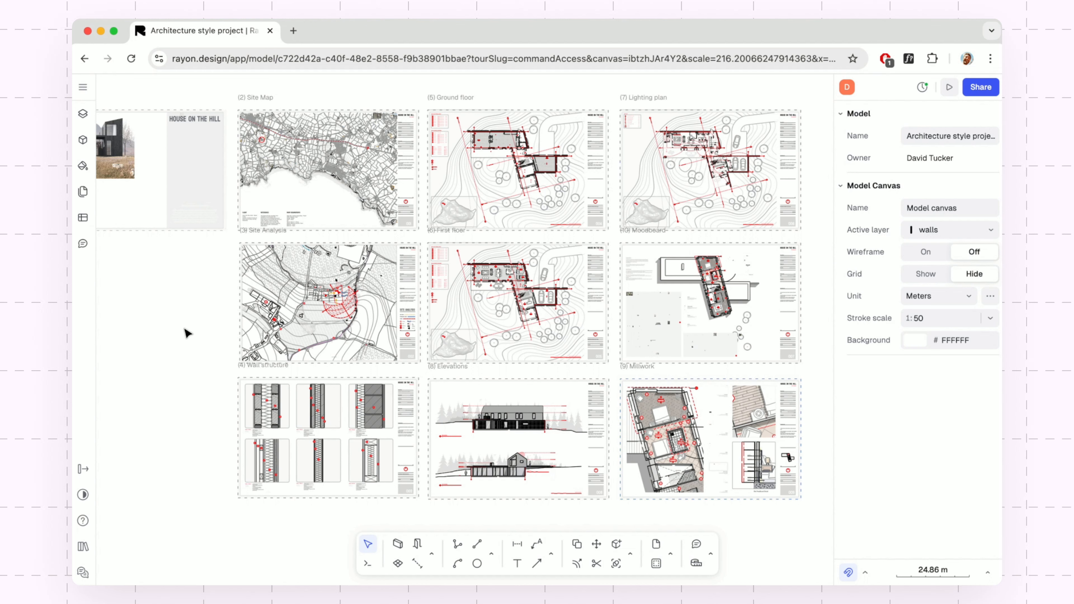
left_click(83, 192)
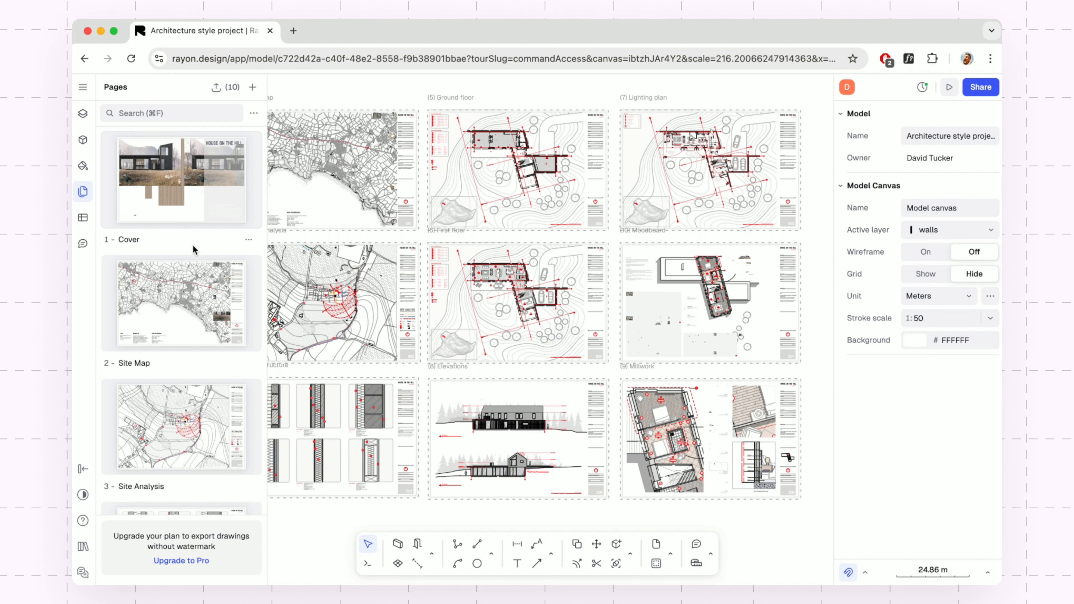
scroll(199, 249, "down", 15)
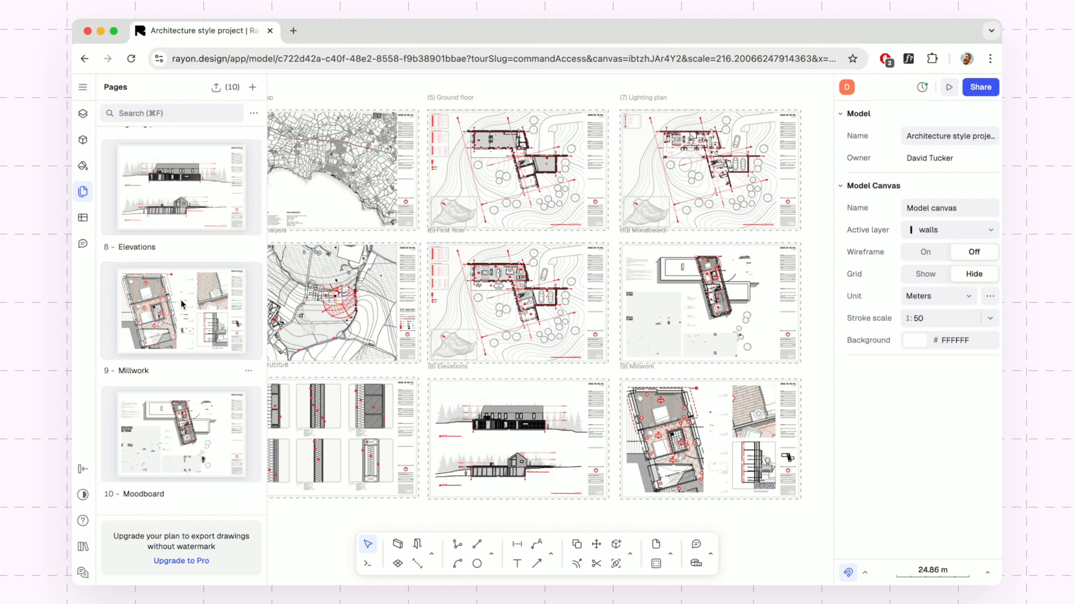
left_click_drag(181, 300, 180, 416)
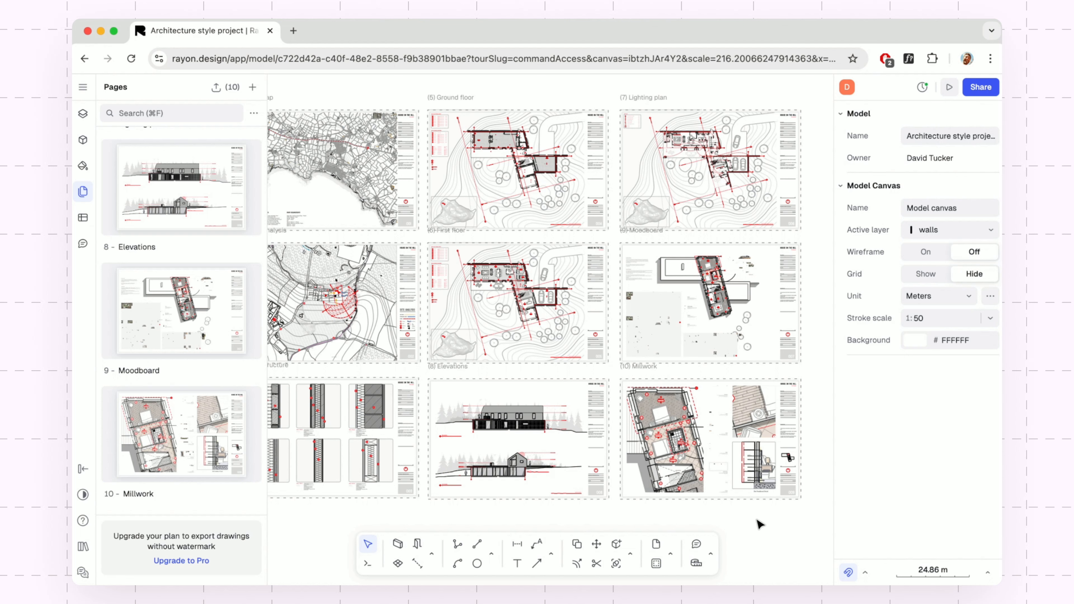
left_click(86, 196)
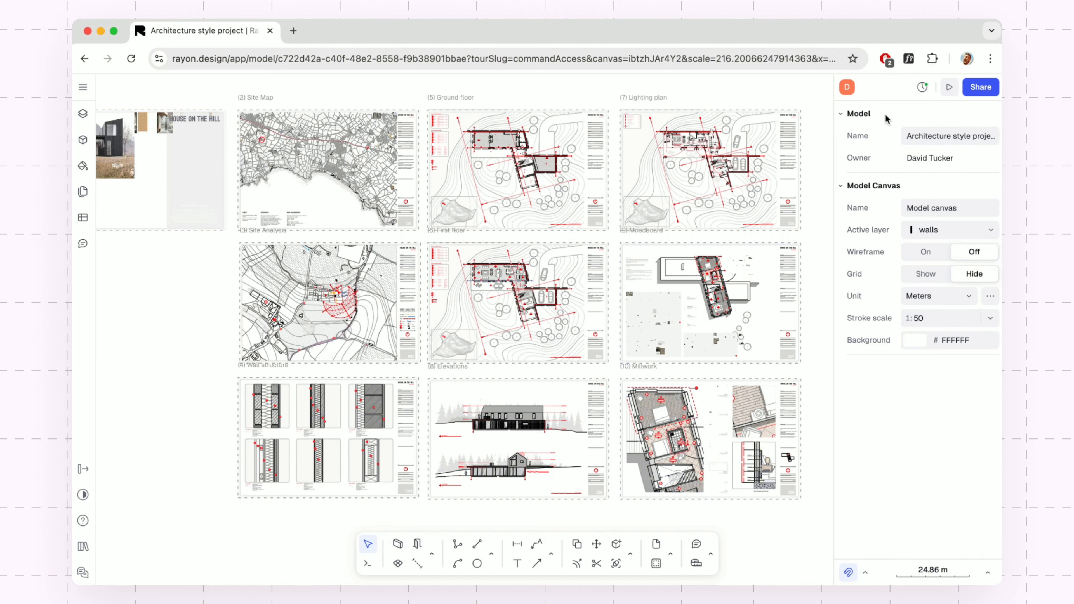
Step: Open the presentation preview and display its last page, the Millwork sheet
left_click(950, 88)
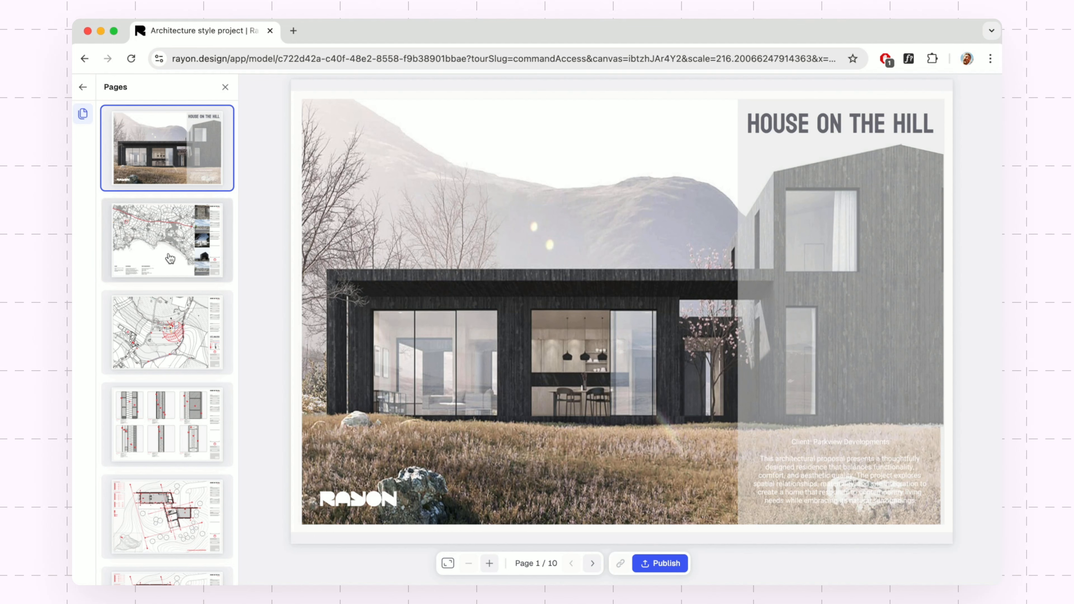
scroll(171, 257, "down", 8)
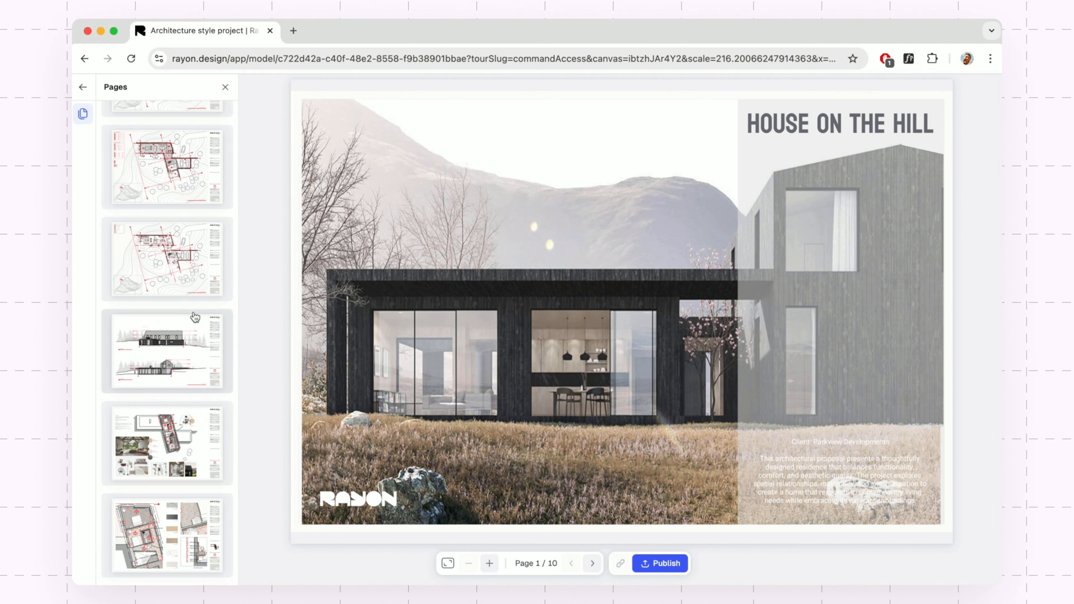
left_click(186, 521)
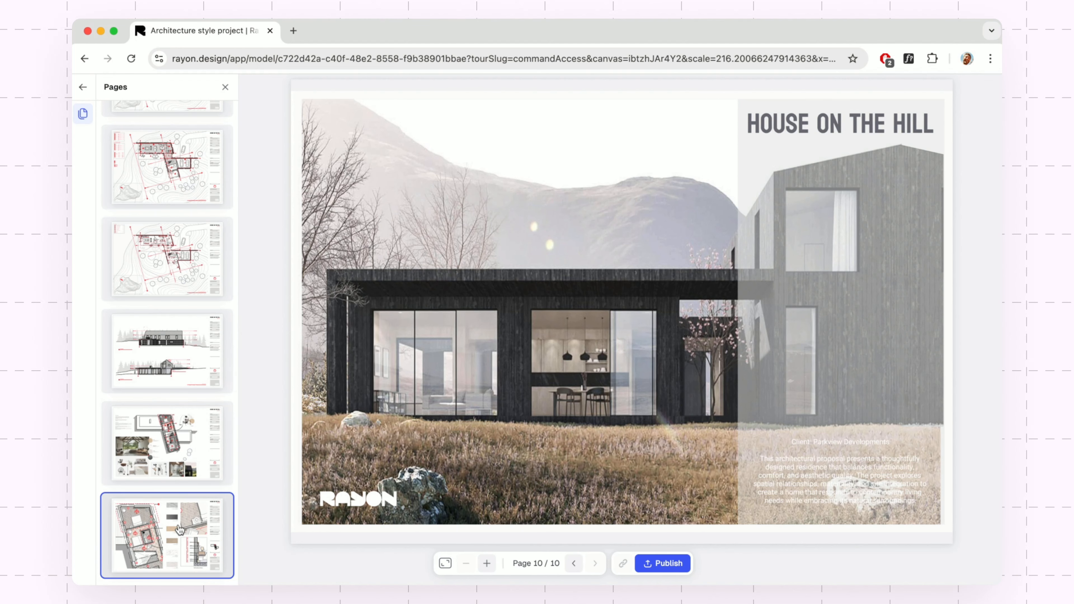
left_click(163, 524)
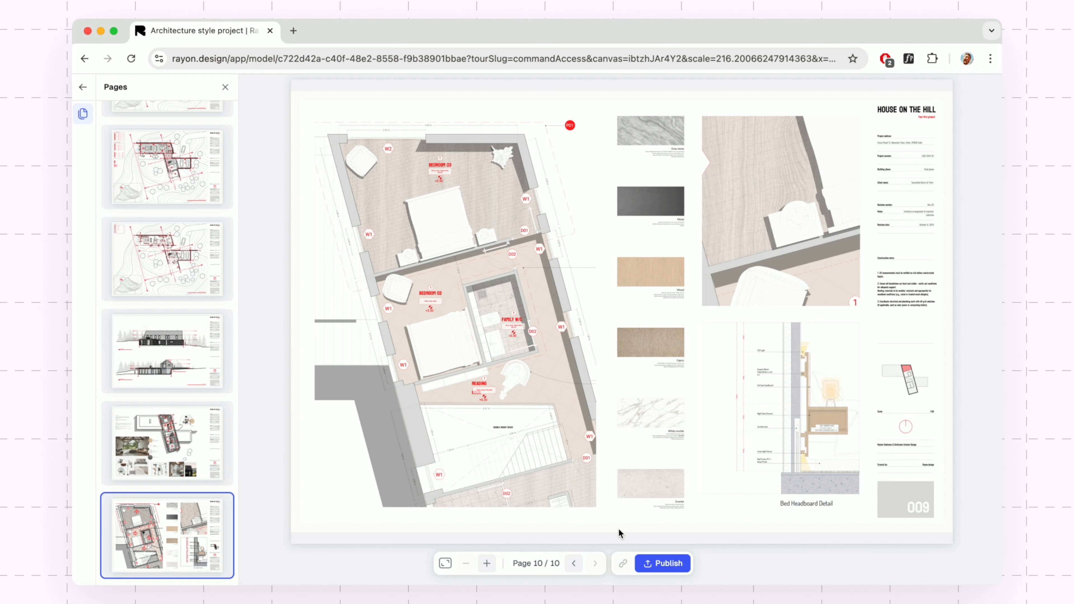
Step: Publish the presentation and check the options for refreshing or unpublishing it
left_click(678, 571)
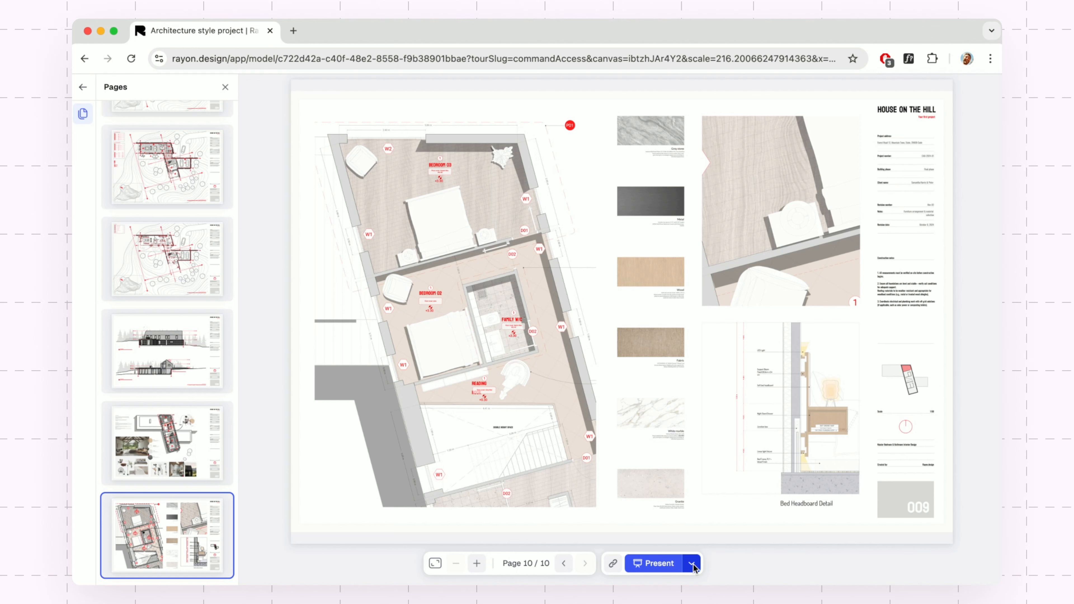
left_click(693, 564)
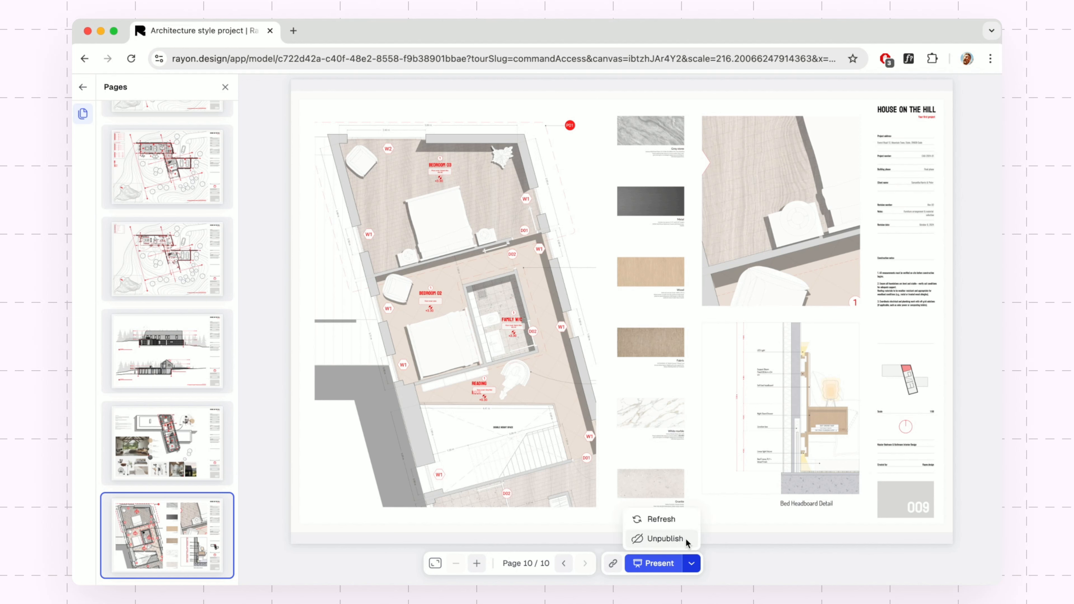
left_click(692, 566)
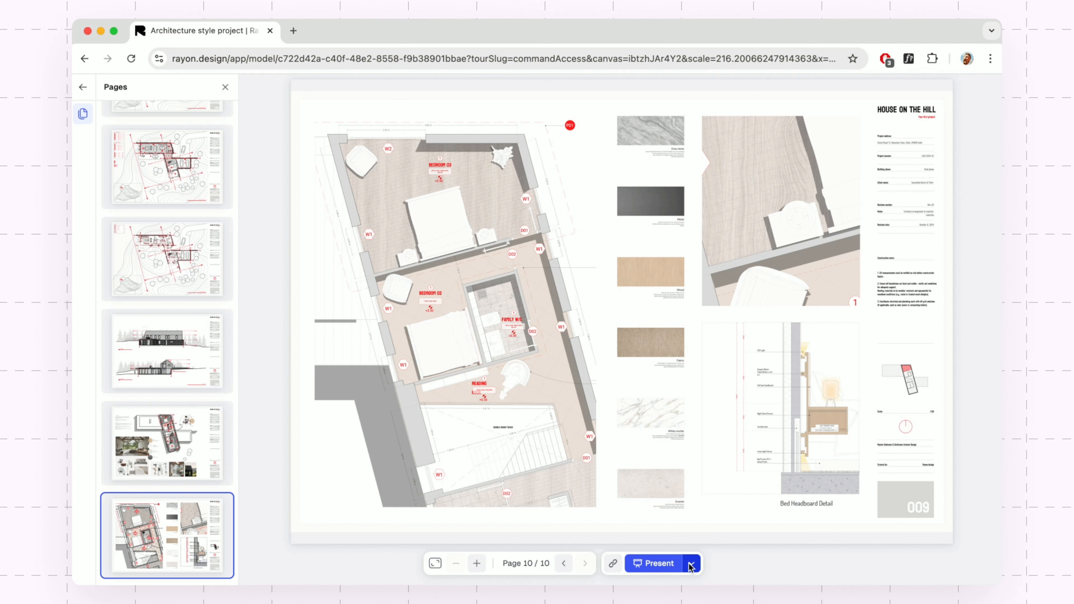
Step: Copy the presentation link, open it in a new browser tab and advance one page past the cover
left_click(614, 566)
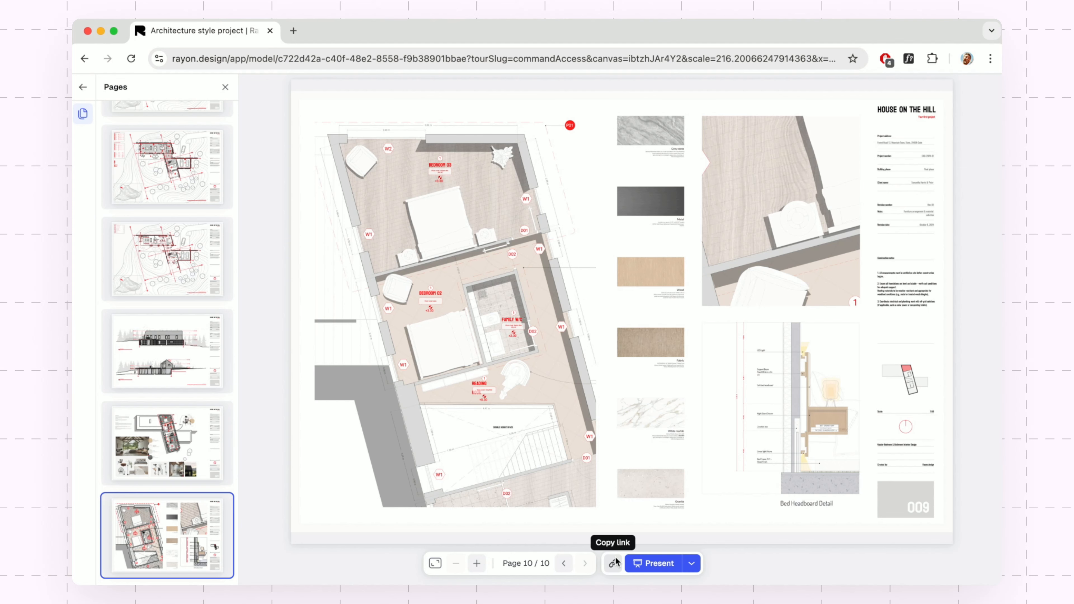
left_click(293, 33)
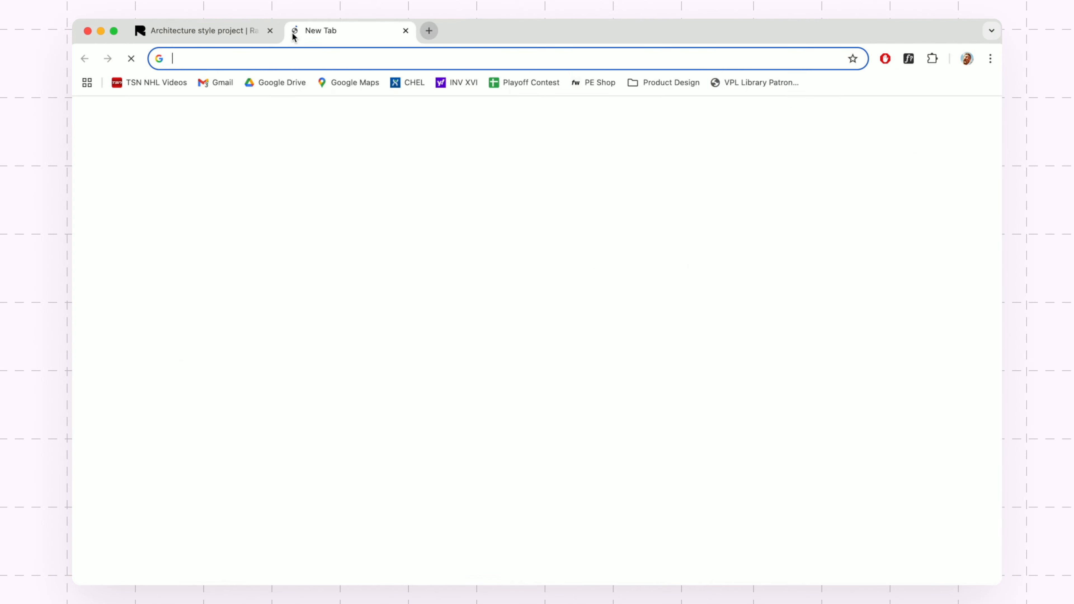
type("https://www.rayon.design/app/model/c722d42a-c40f-48e2-8558-f9b38901bbae/presentation")
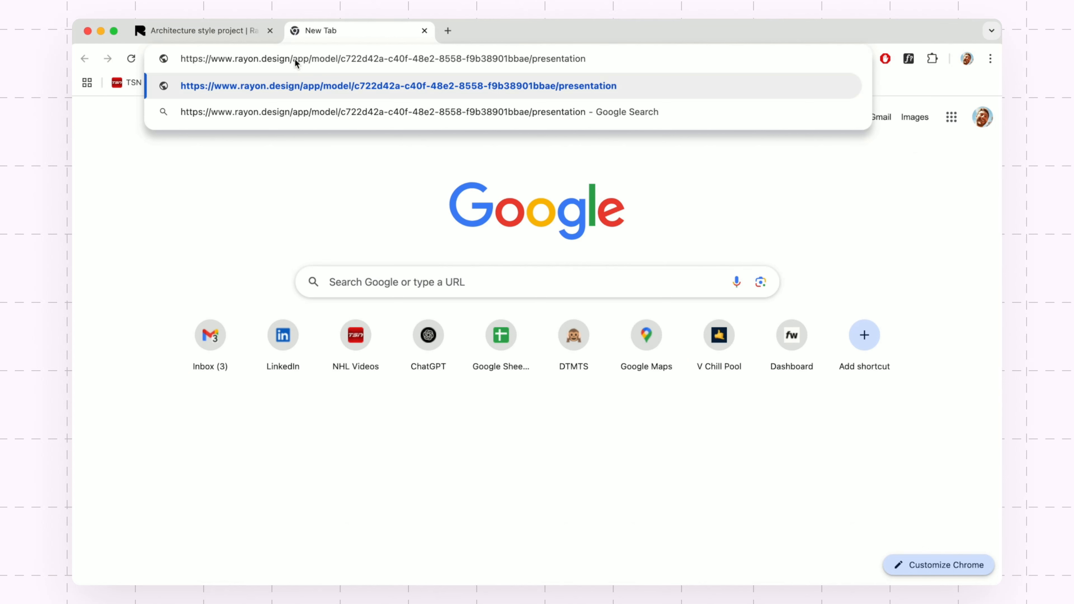
key("Return")
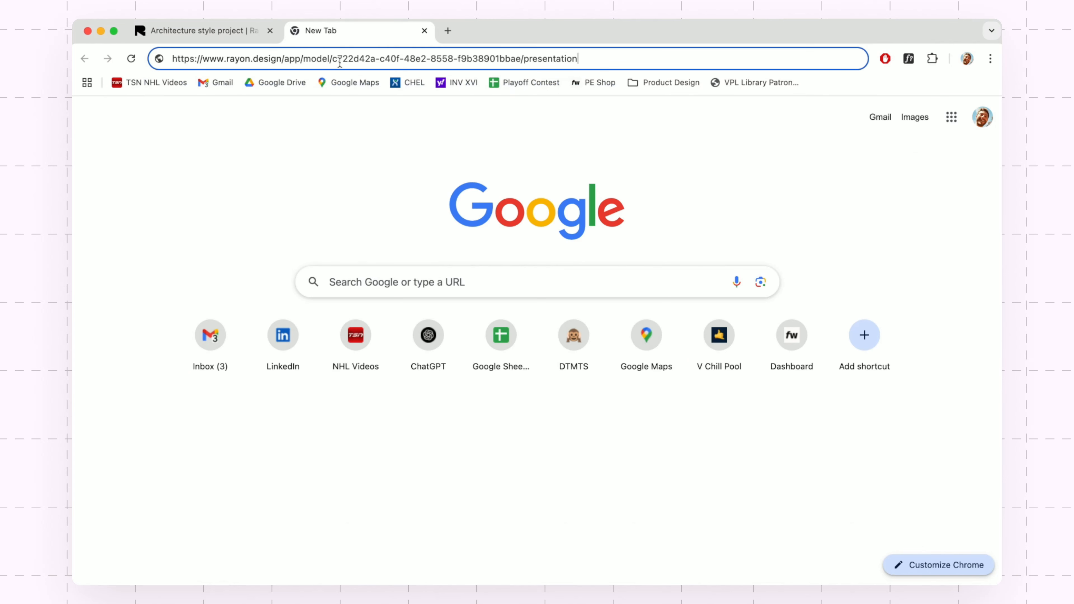
key("Return")
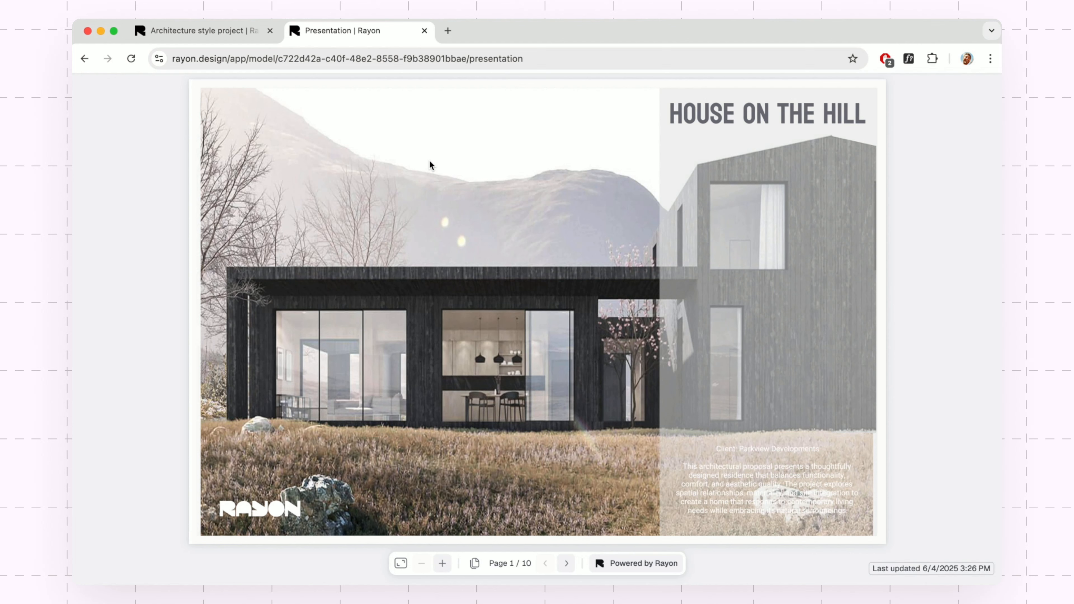
left_click(568, 565)
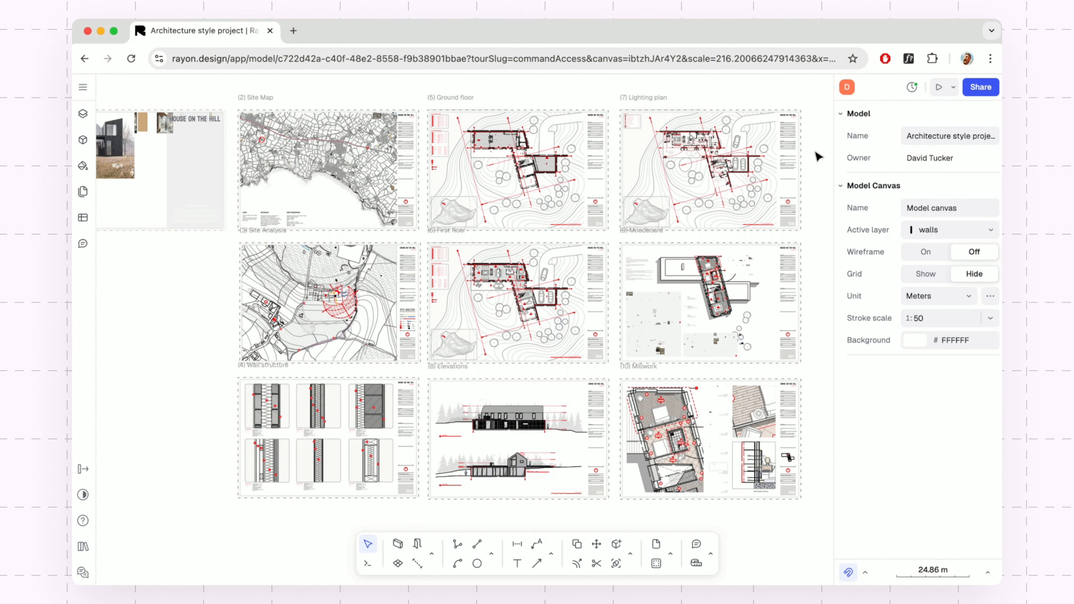
Step: Open the published presentation from the project's sharing settings and advance to page 2
left_click(981, 90)
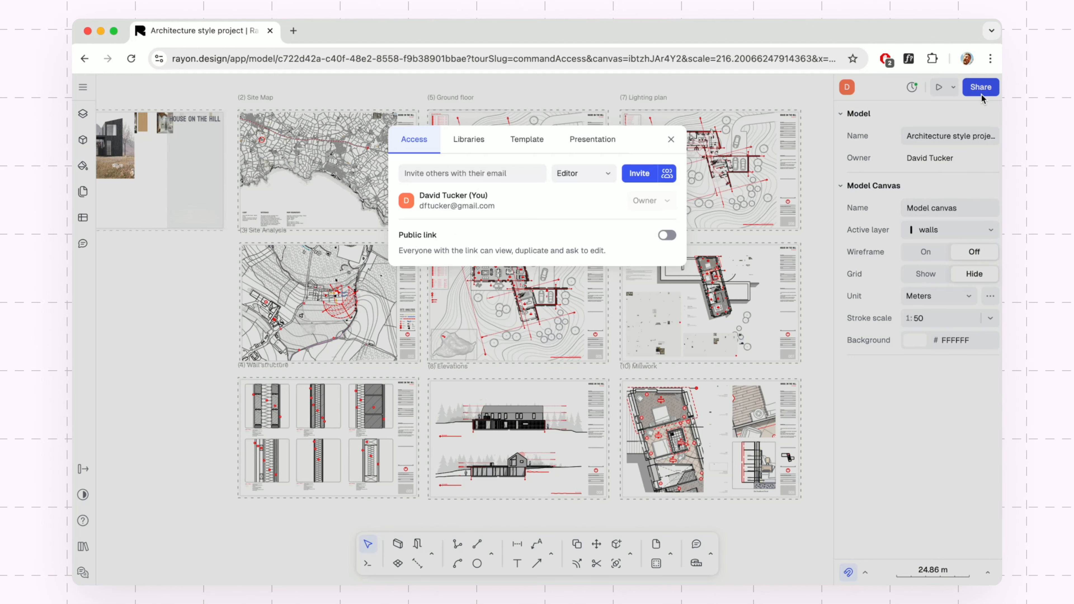
left_click(581, 142)
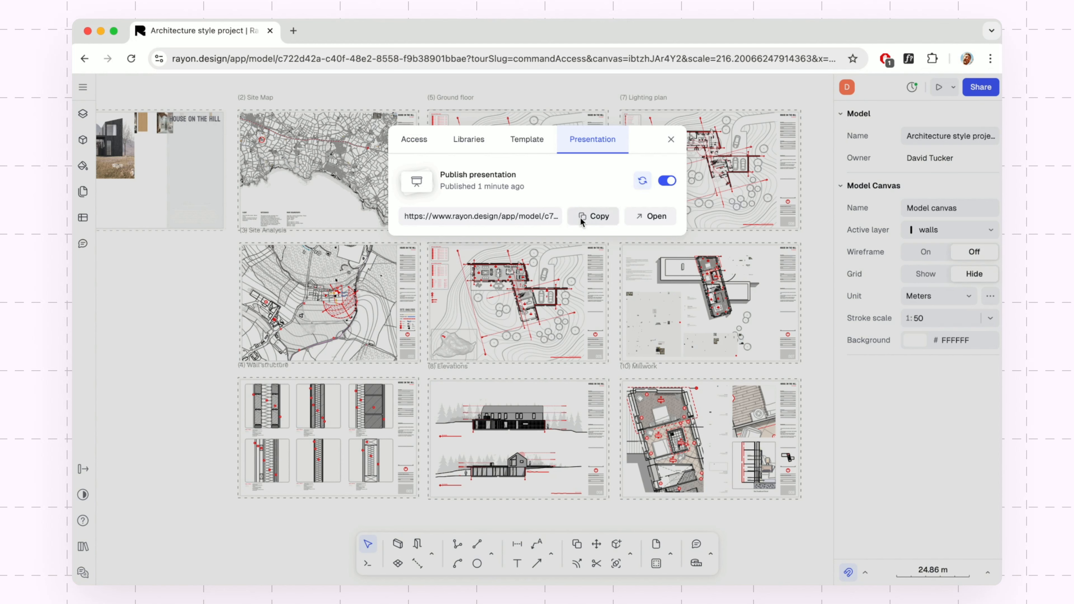
left_click(653, 217)
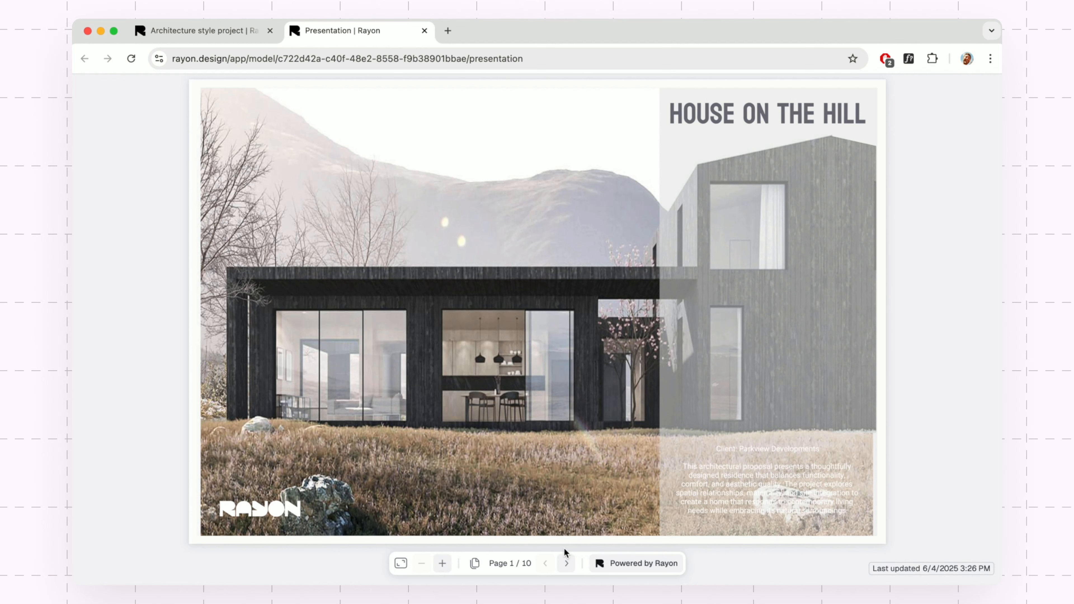
left_click(567, 564)
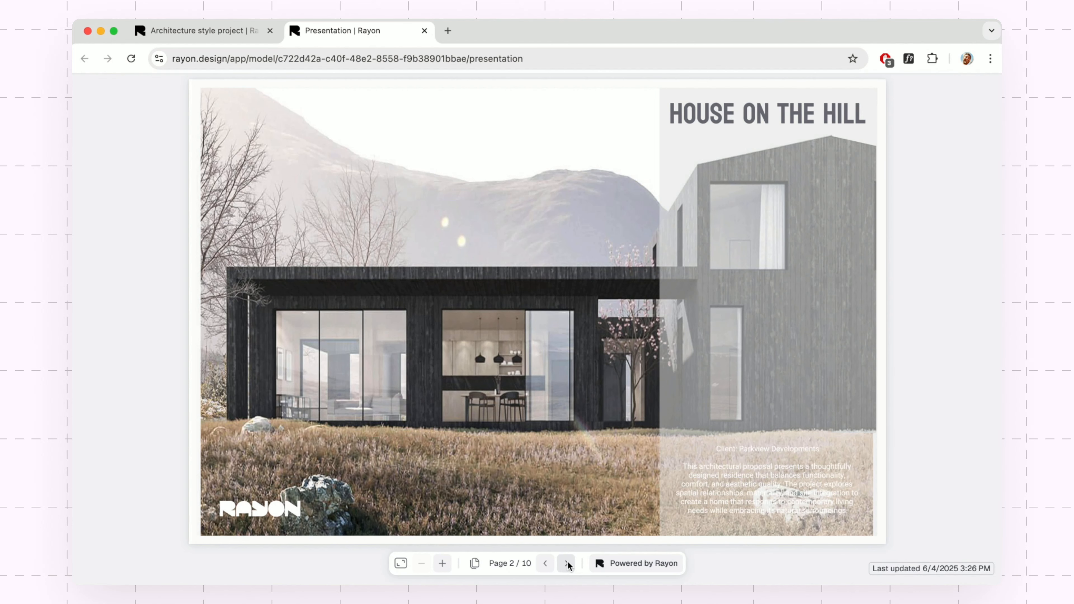